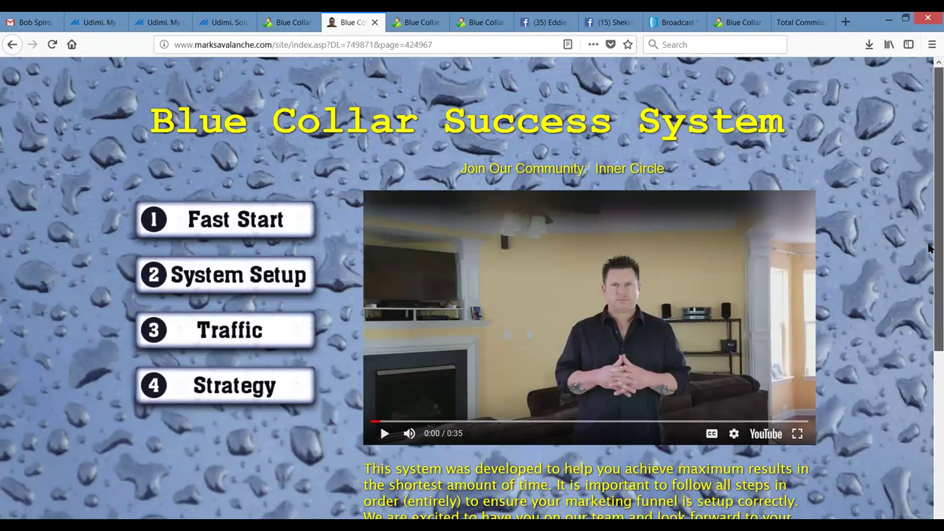
# Open the System Setup page of the Blue Collar Success System and pause its training video.
pyautogui.scroll(-1, 931, 247)
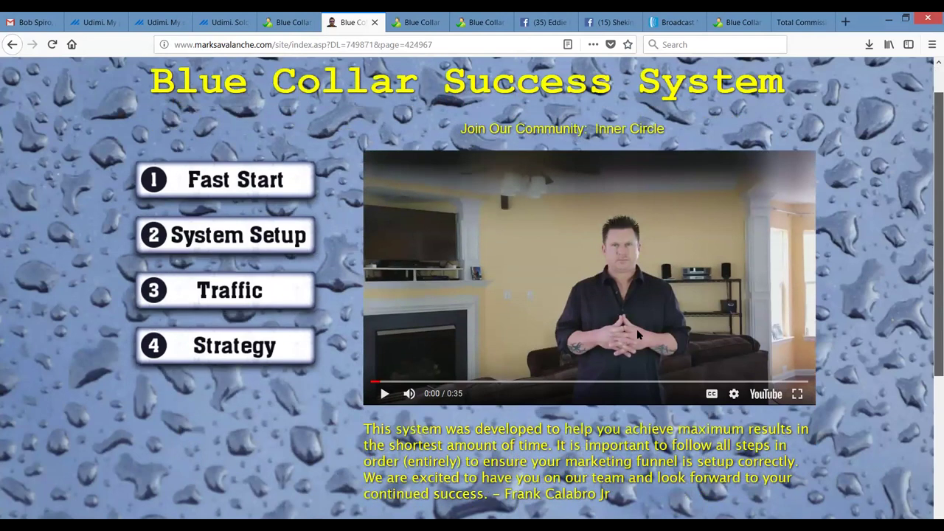
pyautogui.click(230, 242)
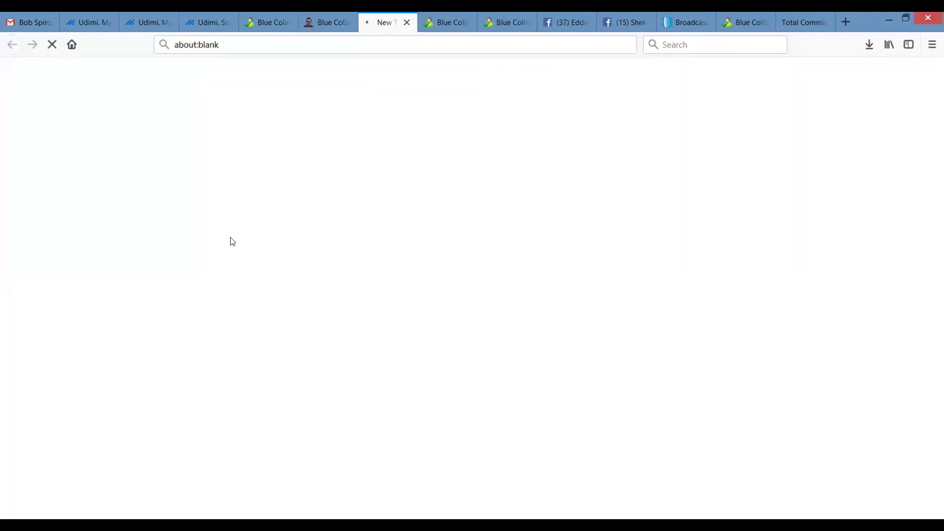
pyautogui.click(228, 447)
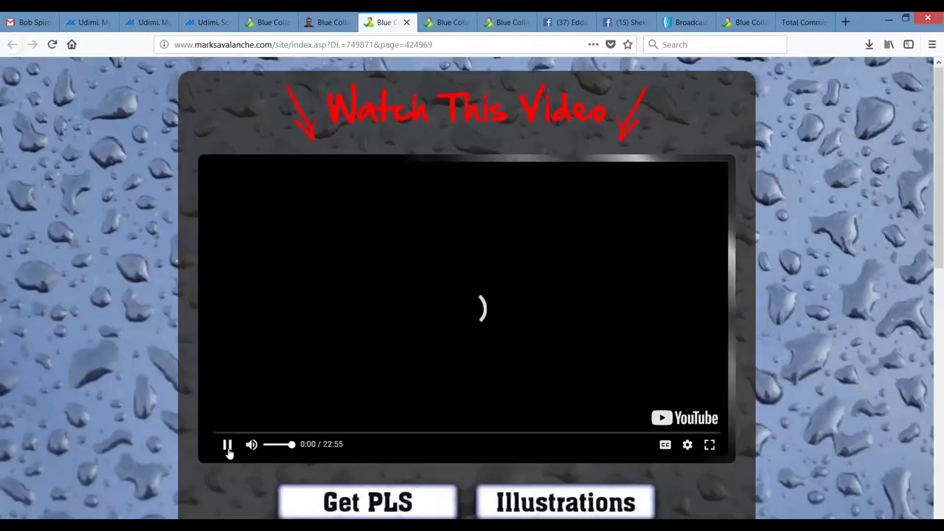
# Highlight the funnel code shown beneath the Smooth Sailing video, just above the Illustrations link.
pyautogui.scroll(-2, 930, 256)
pyautogui.scroll(-5, 929, 256)
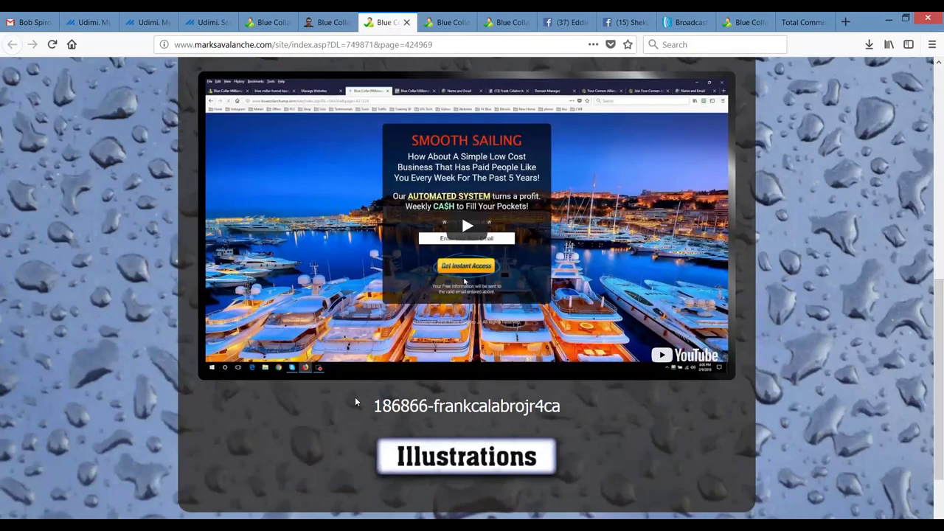
pyautogui.moveTo(373, 406); pyautogui.dragTo(410, 406)
pyautogui.moveTo(489, 406); pyautogui.dragTo(611, 411)
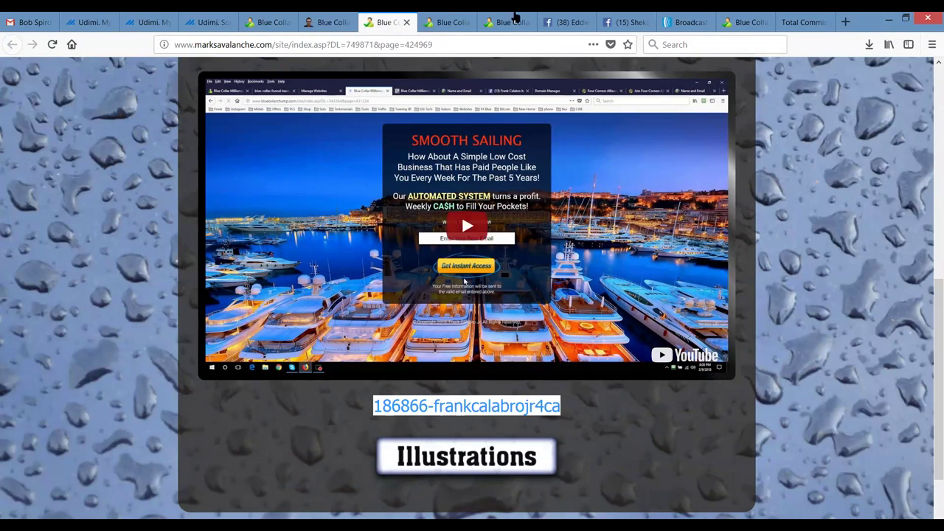
# Open the Illustrations page, review the funnel setup instructions including the PLS link example, and close it.
pyautogui.click(459, 459)
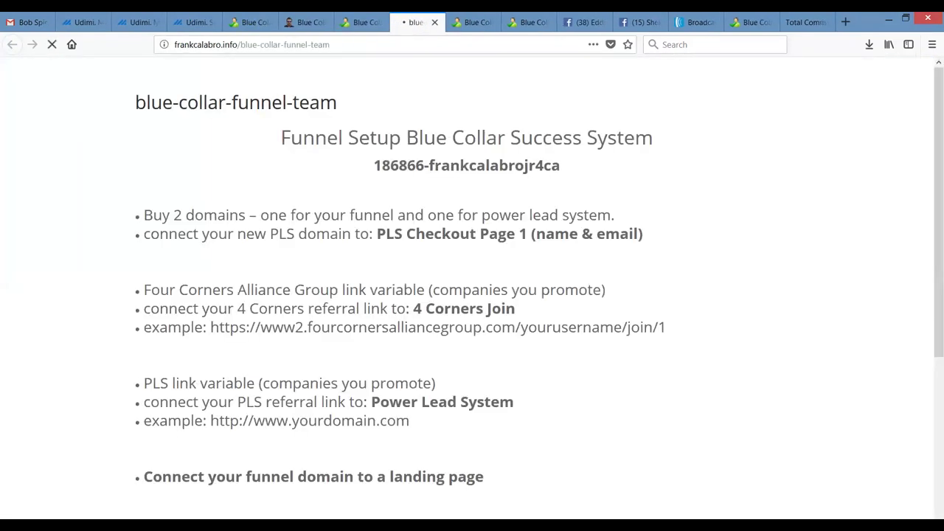
pyautogui.scroll(-1, 929, 106)
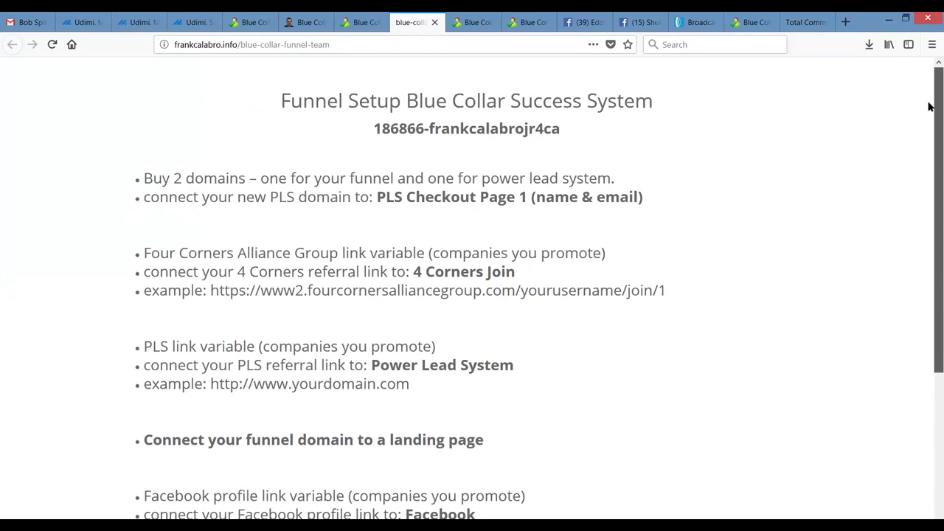
pyautogui.moveTo(929, 105); pyautogui.dragTo(929, 118)
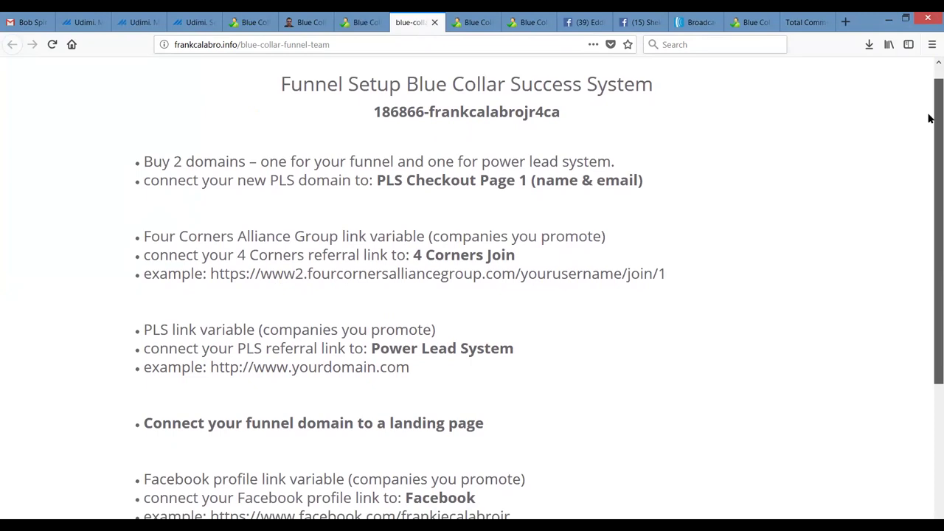
pyautogui.moveTo(929, 118); pyautogui.dragTo(929, 131)
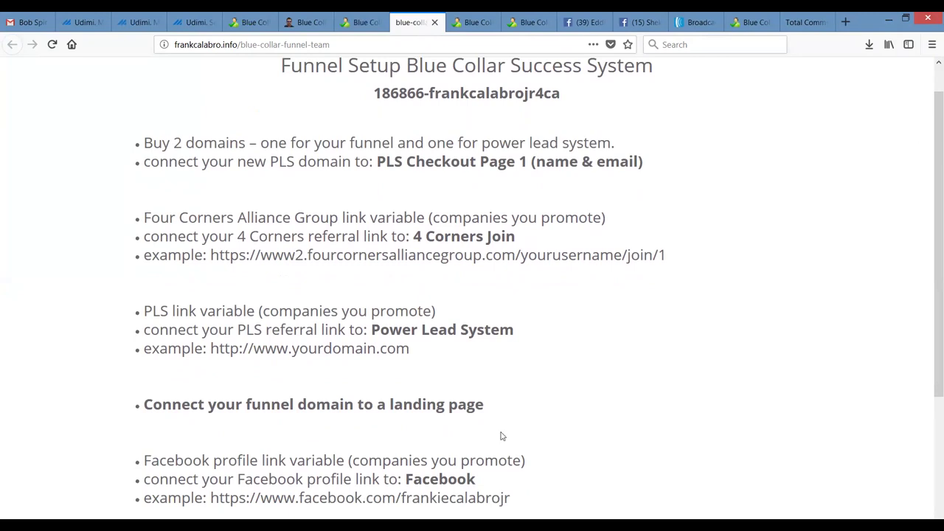
pyautogui.moveTo(929, 236); pyautogui.dragTo(934, 46)
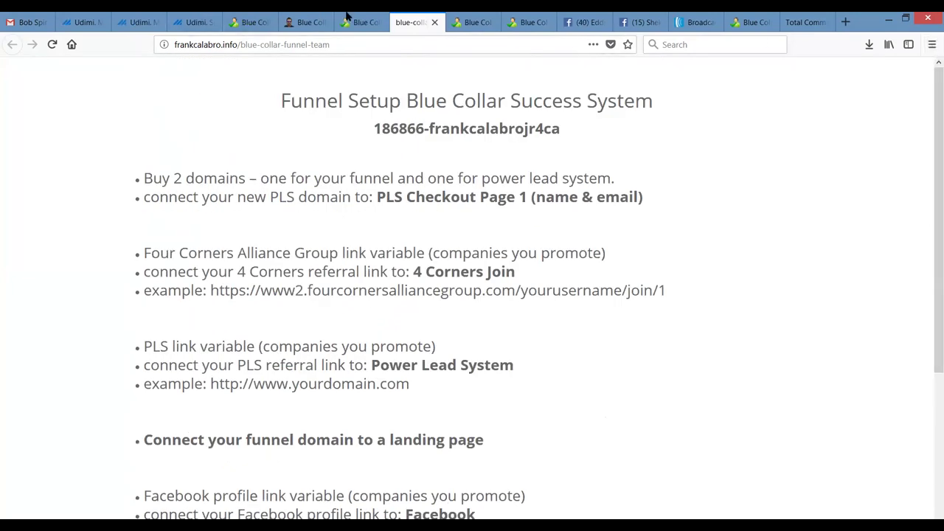
pyautogui.scroll(-3, 900, 181)
pyautogui.tripleClick(273, 147)
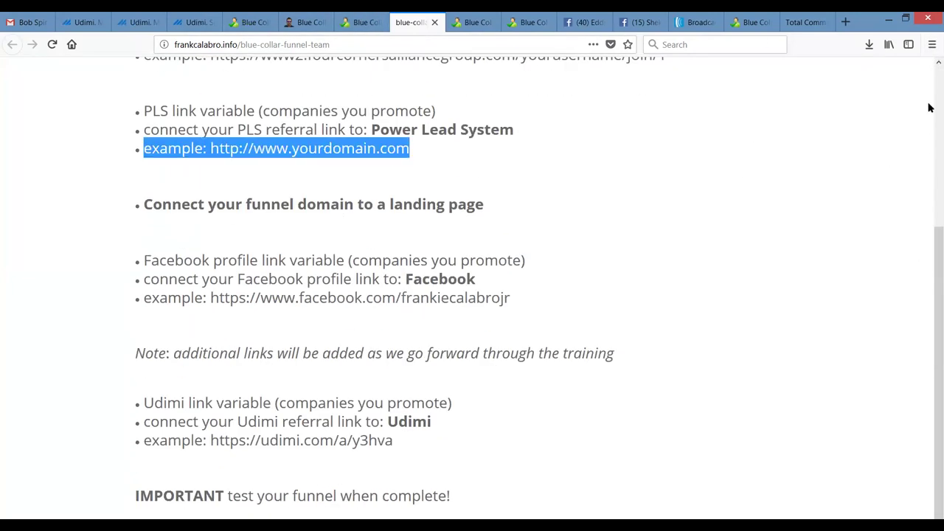
pyautogui.scroll(3, 928, 111)
pyautogui.click(428, 25)
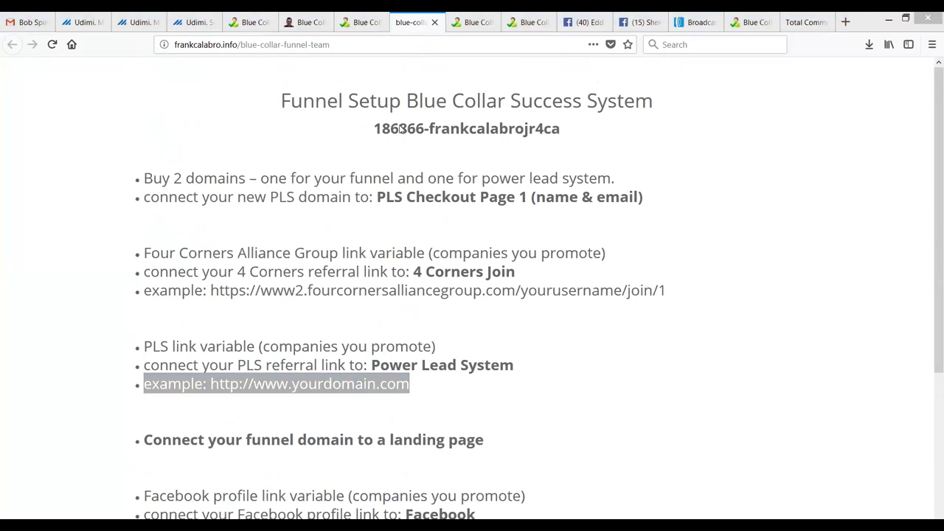
pyautogui.click(435, 23)
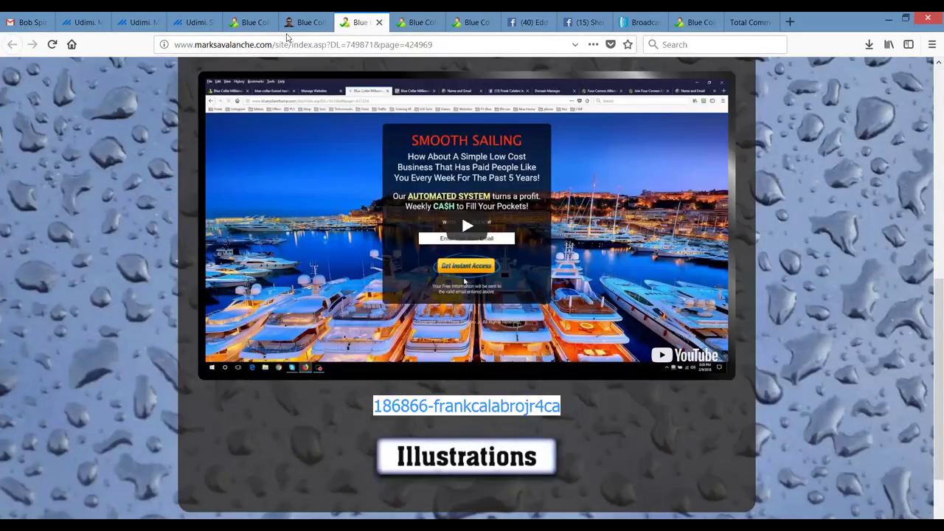
# Open mycompanyadmin.com in a new tab and log in using the saved username and password.
pyautogui.click(790, 23)
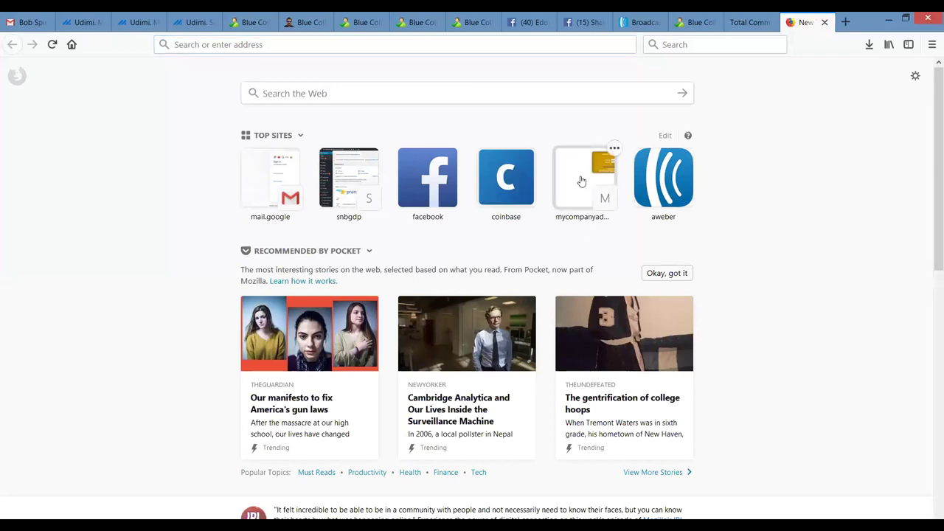
pyautogui.click(581, 180)
pyautogui.click(467, 156)
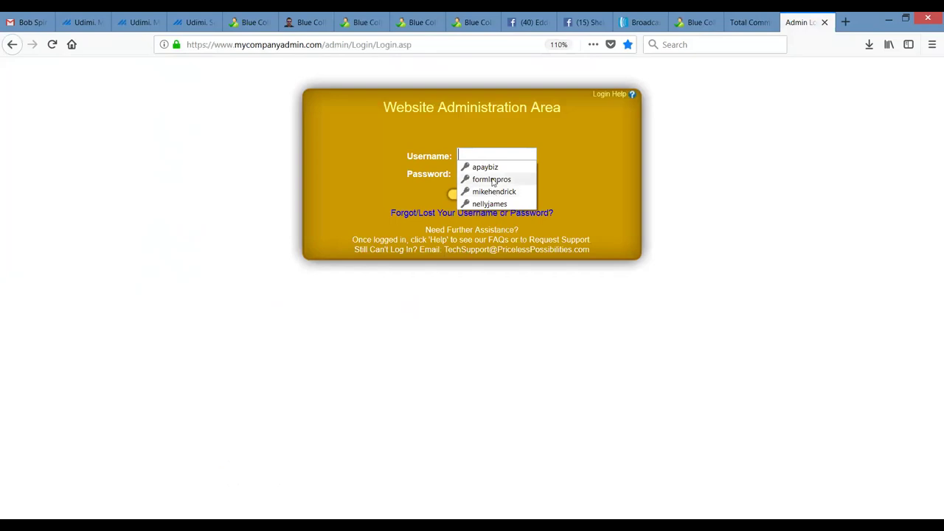
pyautogui.click(489, 179)
pyautogui.click(472, 195)
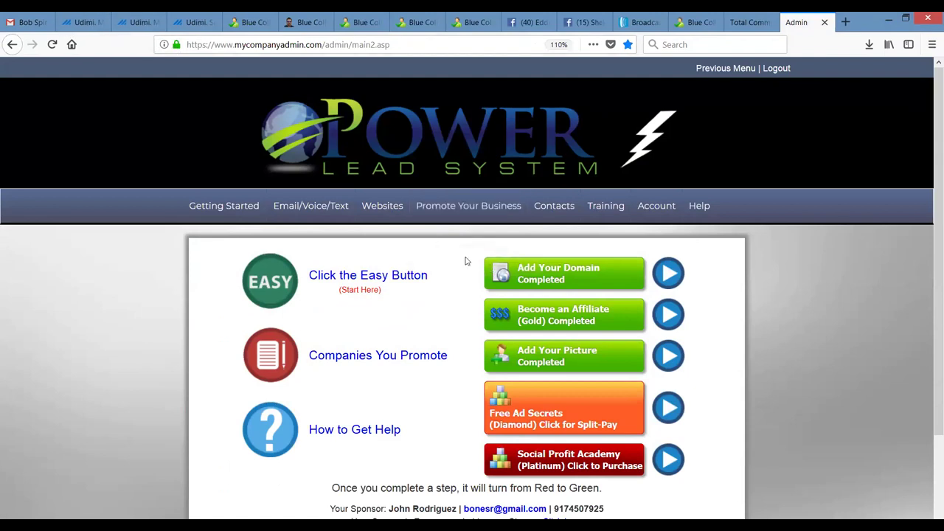
# Find the 4CA LP1 page among the shared pages in My Webpages and open its test link.
pyautogui.moveTo(393, 207)
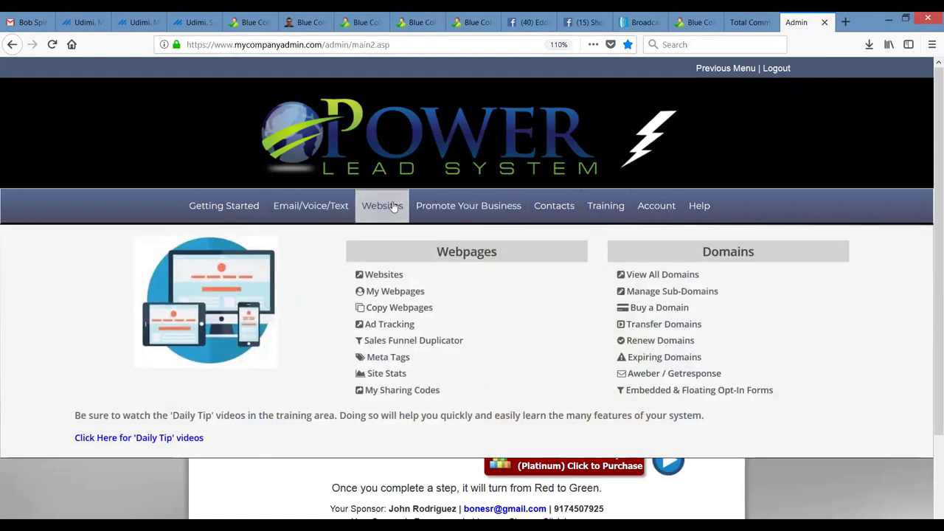
pyautogui.click(397, 295)
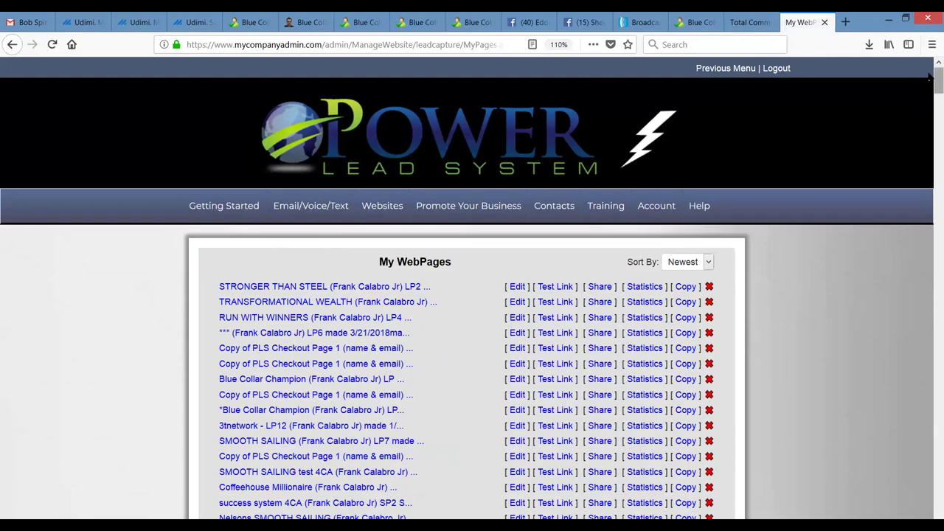
pyautogui.moveTo(938, 80); pyautogui.dragTo(920, 453)
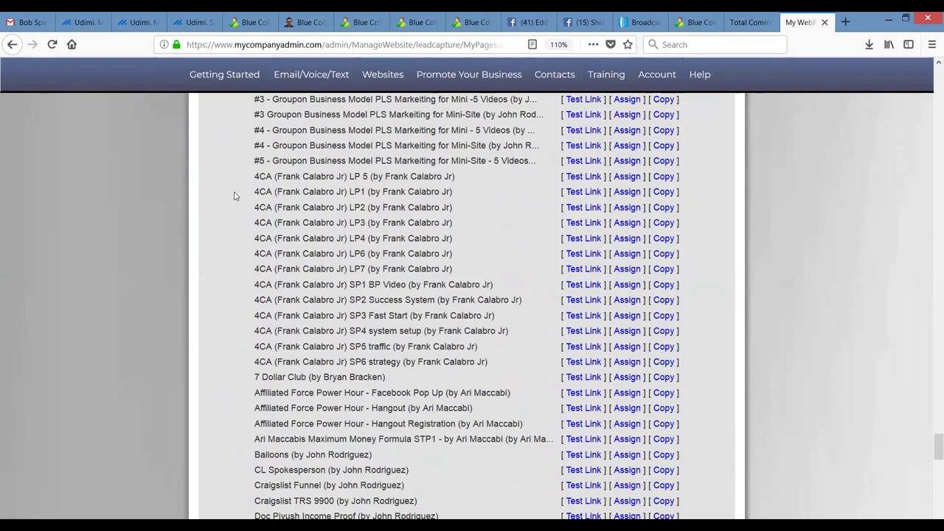
pyautogui.click(584, 193)
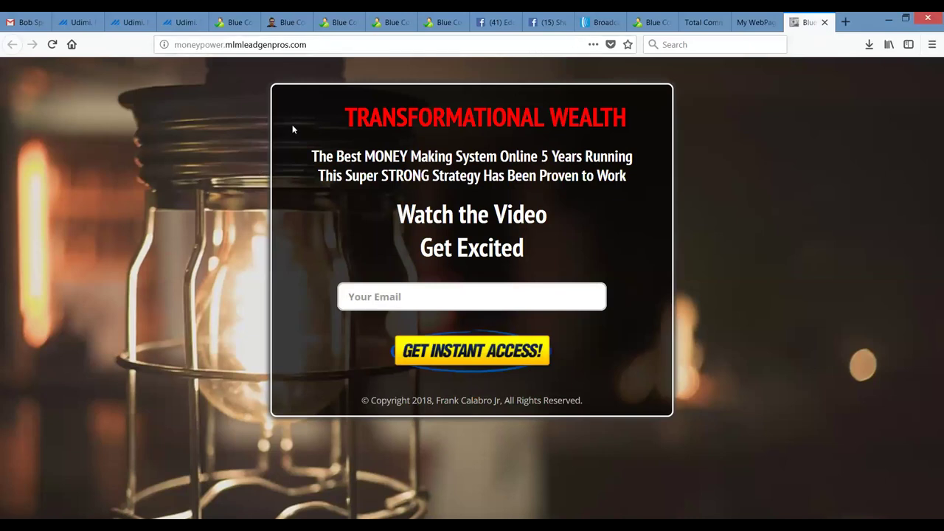
# Copy the headline "TRANSFORMATIONAL WEALTH" from the landing page preview.
pyautogui.moveTo(345, 116); pyautogui.dragTo(627, 118)
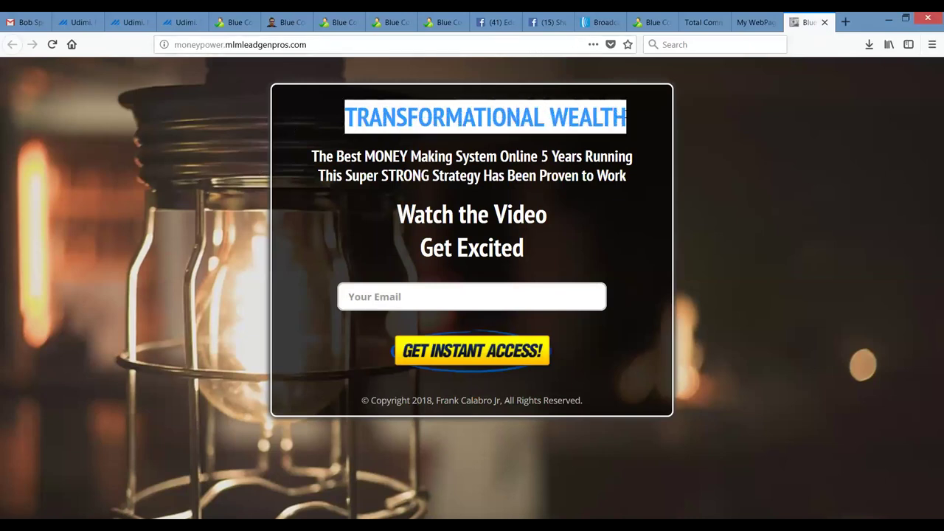
pyautogui.rightClick(546, 124)
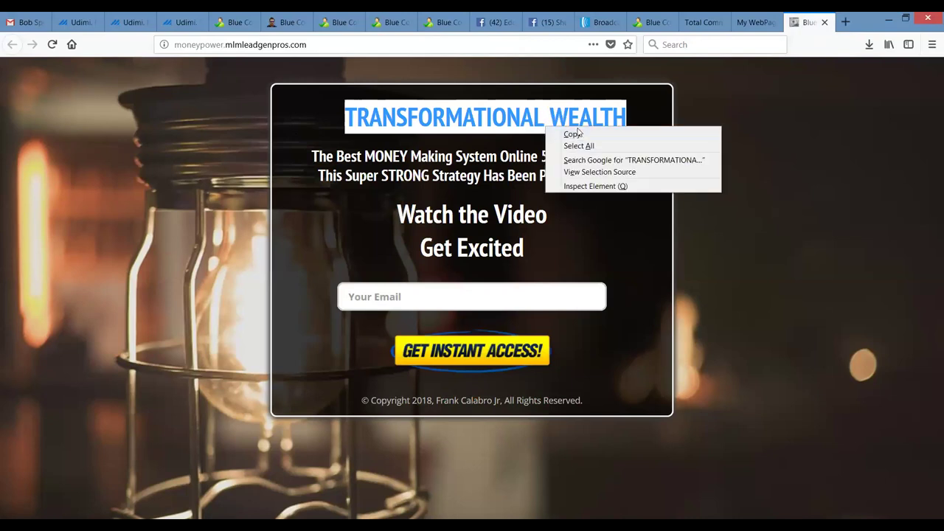
pyautogui.click(579, 132)
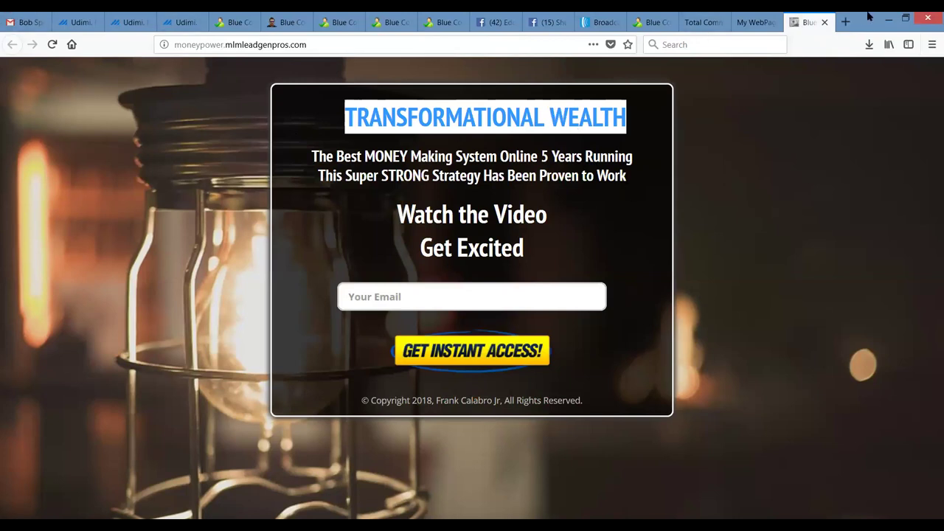
# Copy the shared 4CA LP1 webpage and replace "Copy of 4CA" in its admin title with "TRANSFORMATIONAL WEALTH".
pyautogui.click(751, 31)
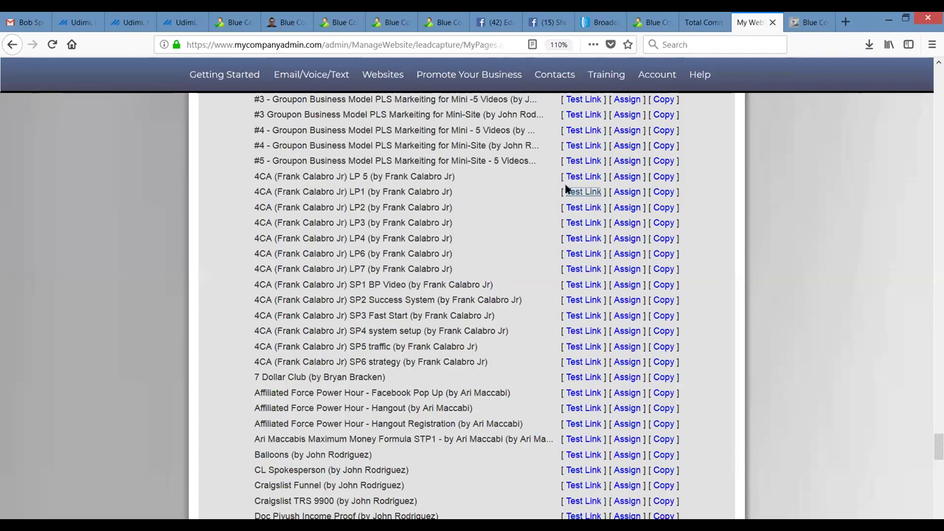
pyautogui.click(662, 195)
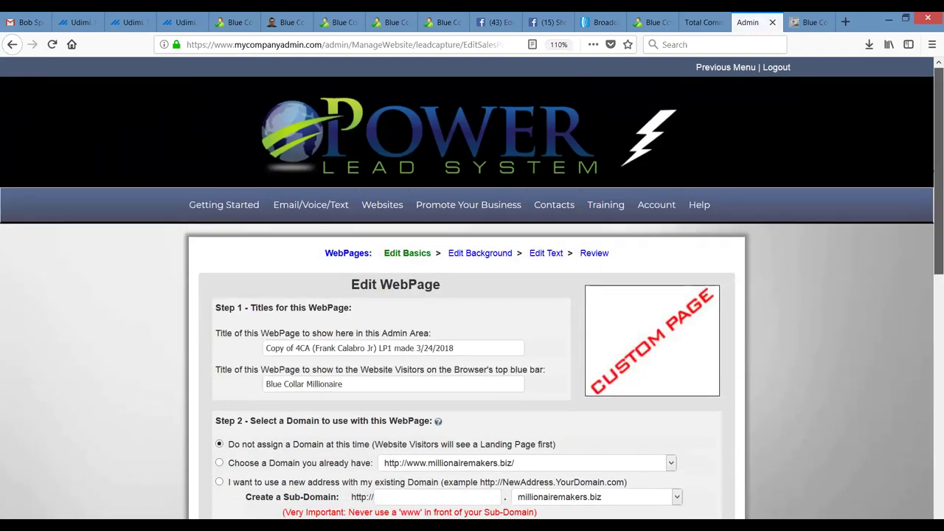
pyautogui.scroll(-3, 929, 210)
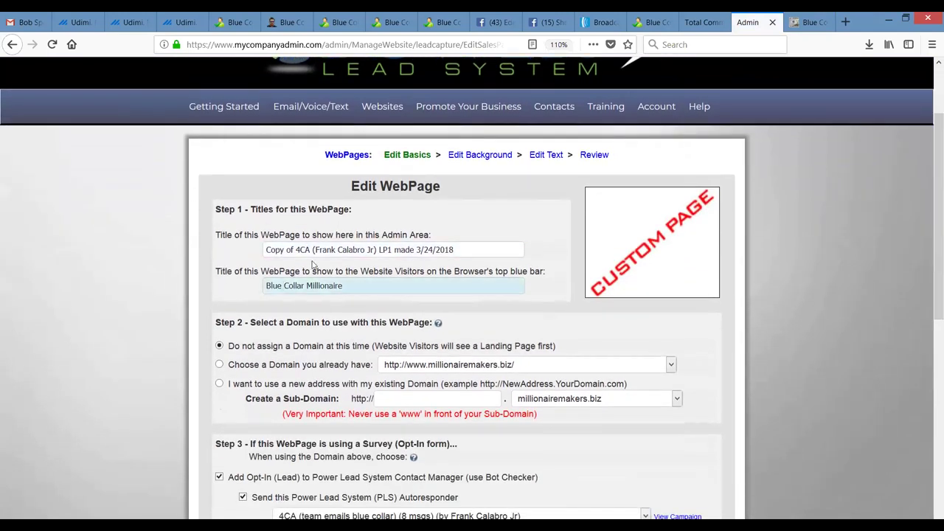
pyautogui.moveTo(313, 249); pyautogui.dragTo(225, 225)
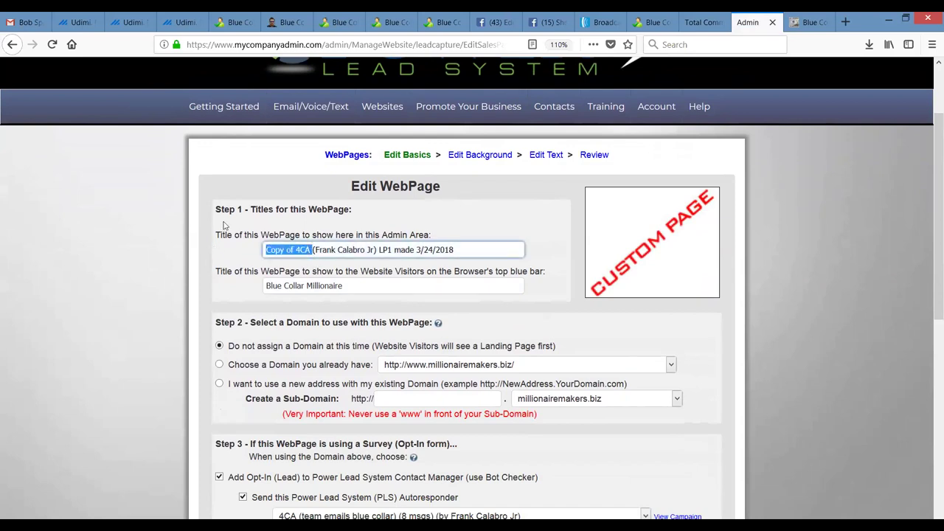
pyautogui.hotkey('ctrl', 'v')
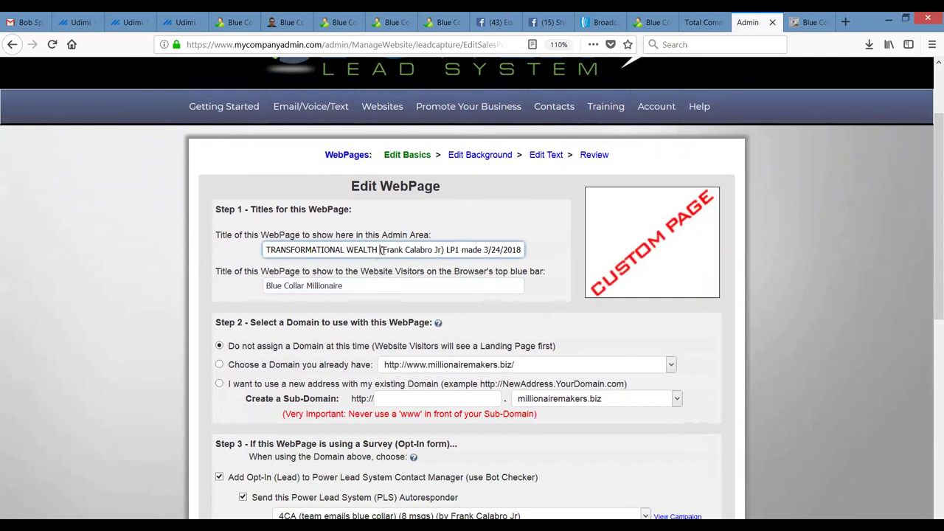
# Set the webpage title shown to website visitors to "Blue Collar Millionaire Discovers TRANSFORMATIONAL WEALTH".
pyautogui.click(360, 288)
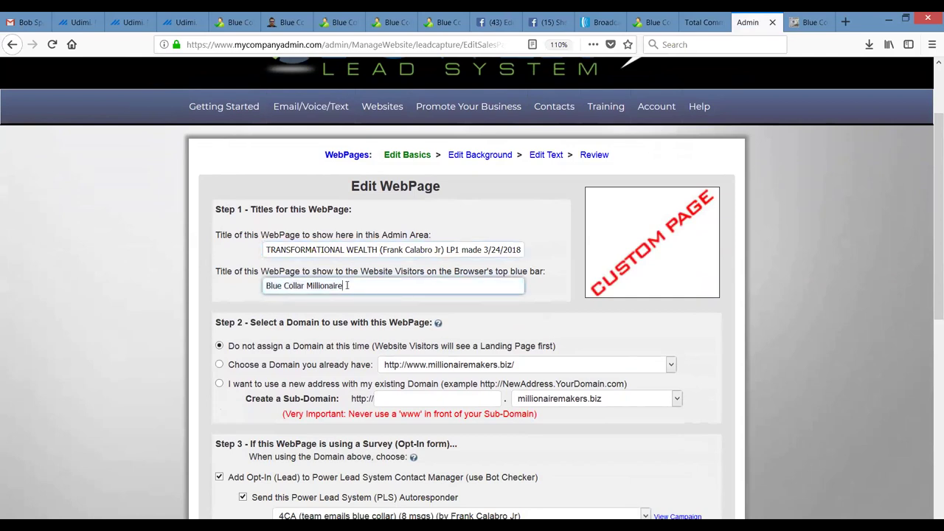
pyautogui.moveTo(344, 286); pyautogui.dragTo(249, 287)
pyautogui.click(385, 283)
pyautogui.click(385, 283)
pyautogui.click(378, 285)
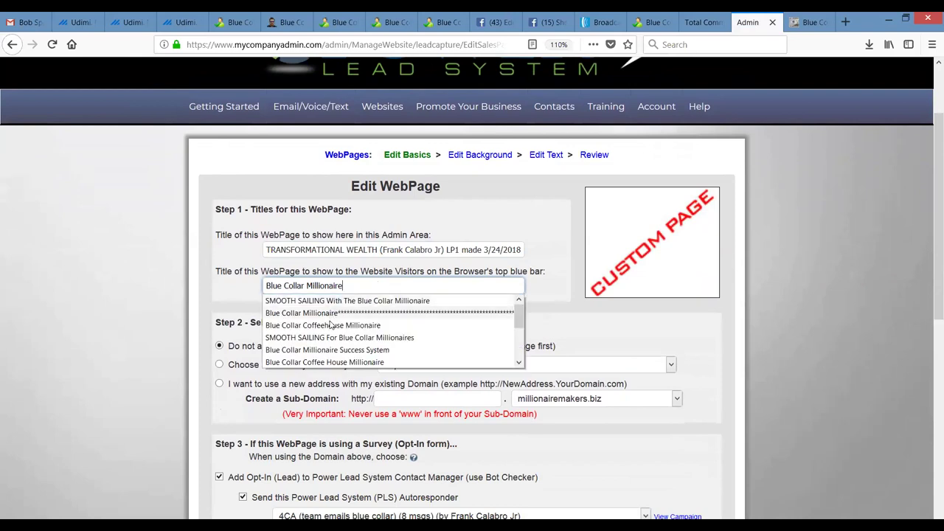
pyautogui.click(367, 284)
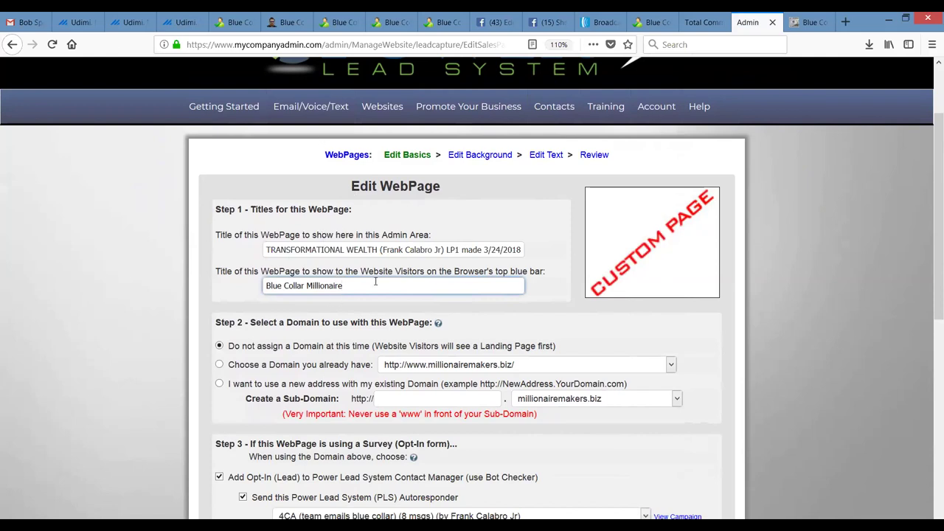
pyautogui.click(376, 281)
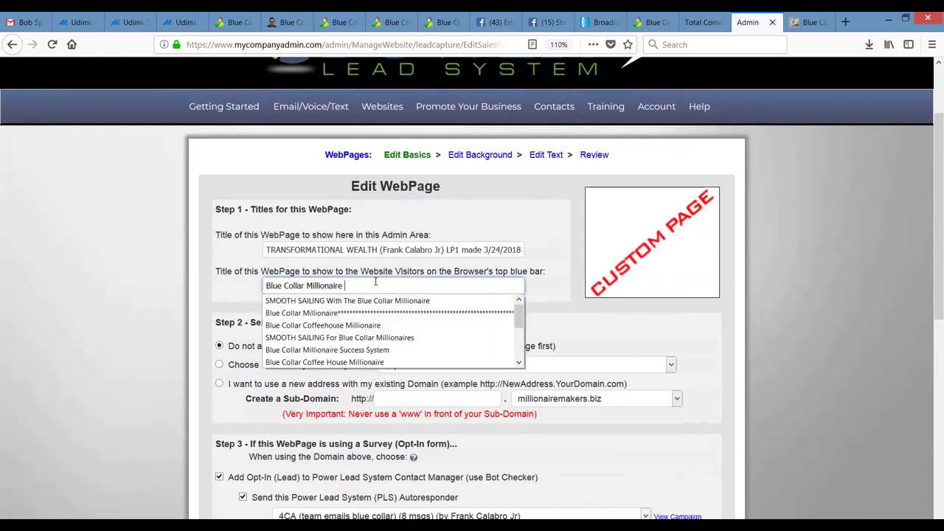
pyautogui.write('Dis')
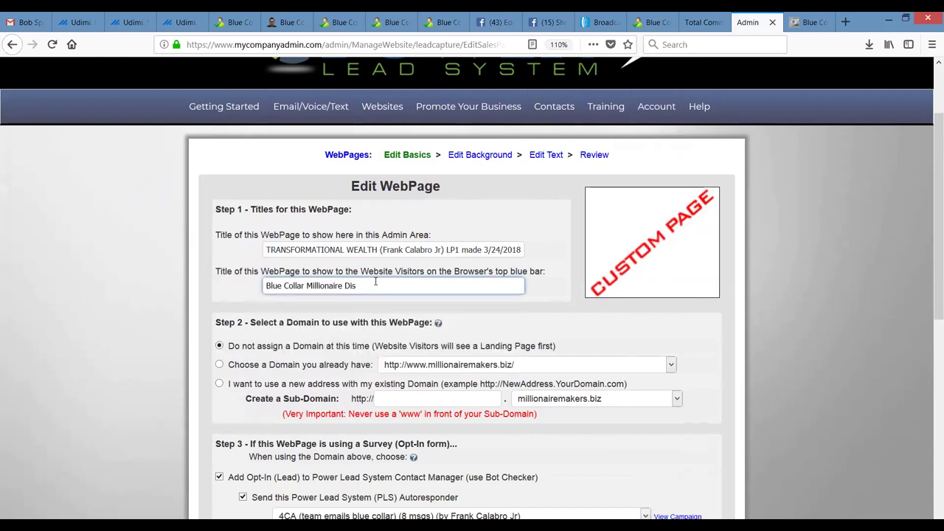
pyautogui.write('covers')
pyautogui.hotkey('ctrl', 'v')
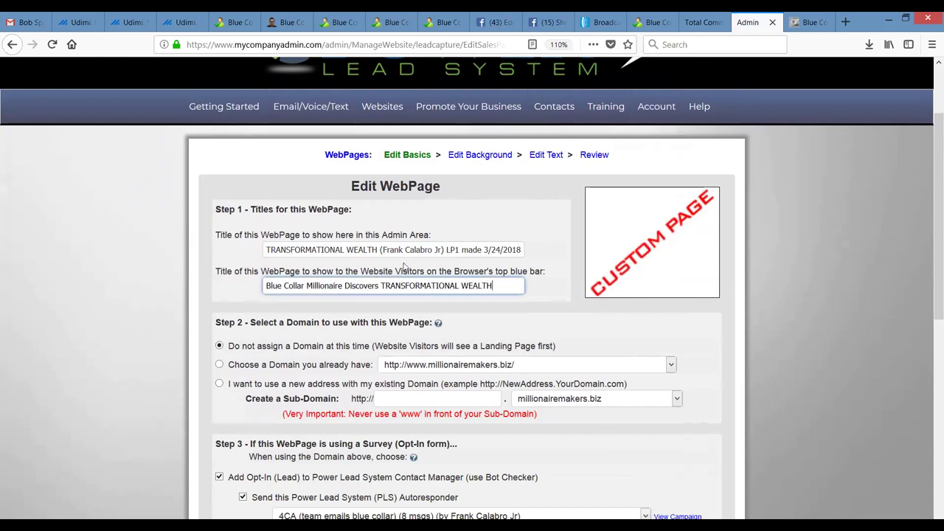
pyautogui.moveTo(929, 233); pyautogui.dragTo(929, 272)
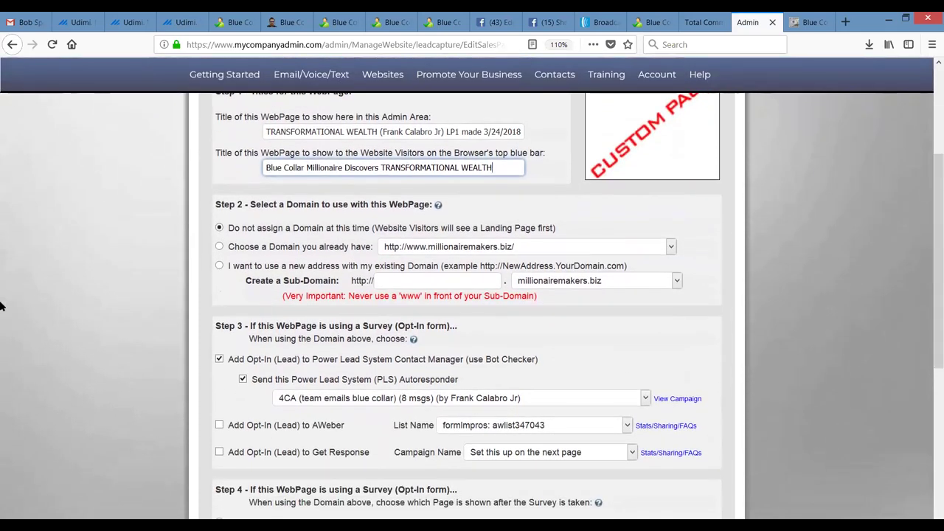
# Assign the webpage a new address using the sub-domain "TRANSFORMATIONAL WEALTH" on the millionairemakers.biz domain.
pyautogui.click(220, 267)
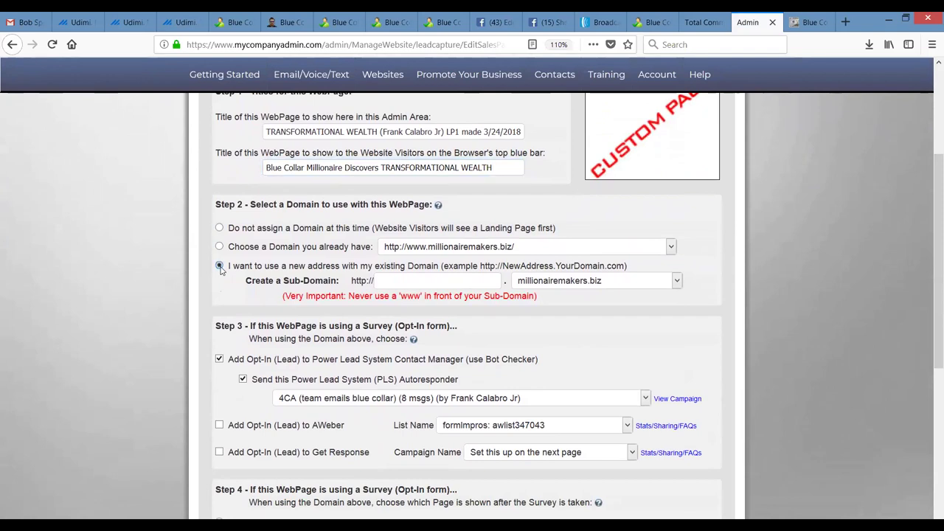
pyautogui.click(389, 284)
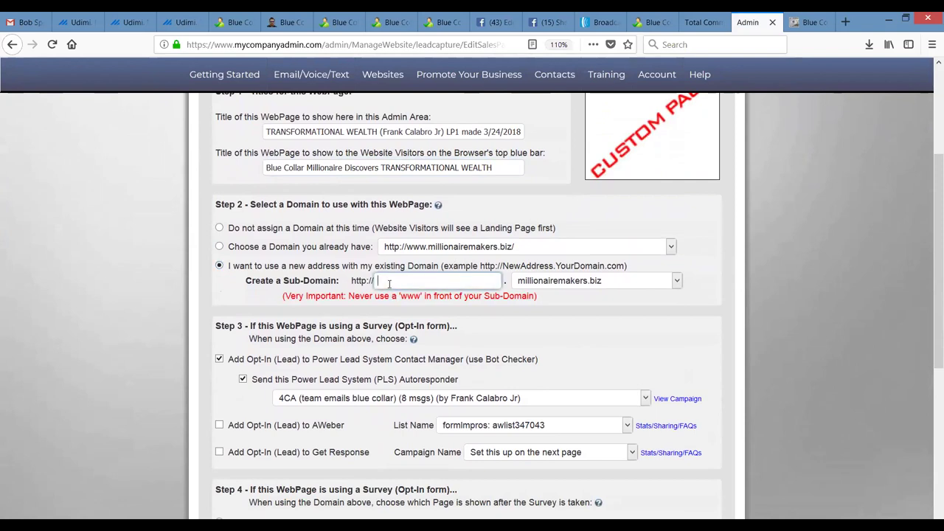
pyautogui.click(389, 284)
pyautogui.click(425, 291)
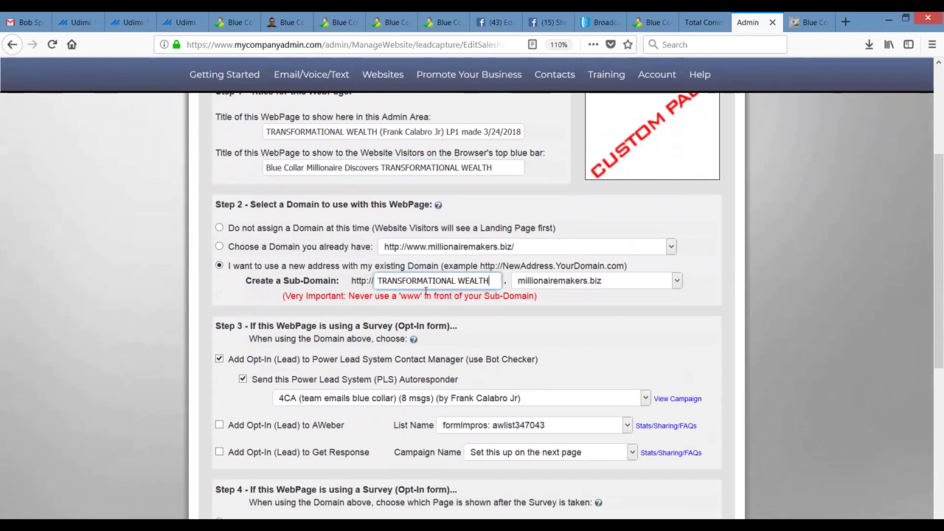
pyautogui.click(677, 280)
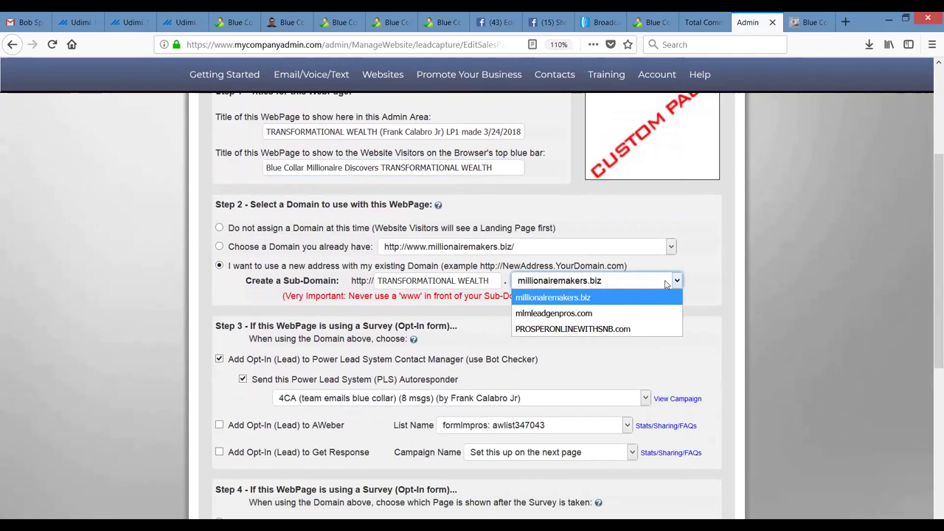
pyautogui.click(838, 318)
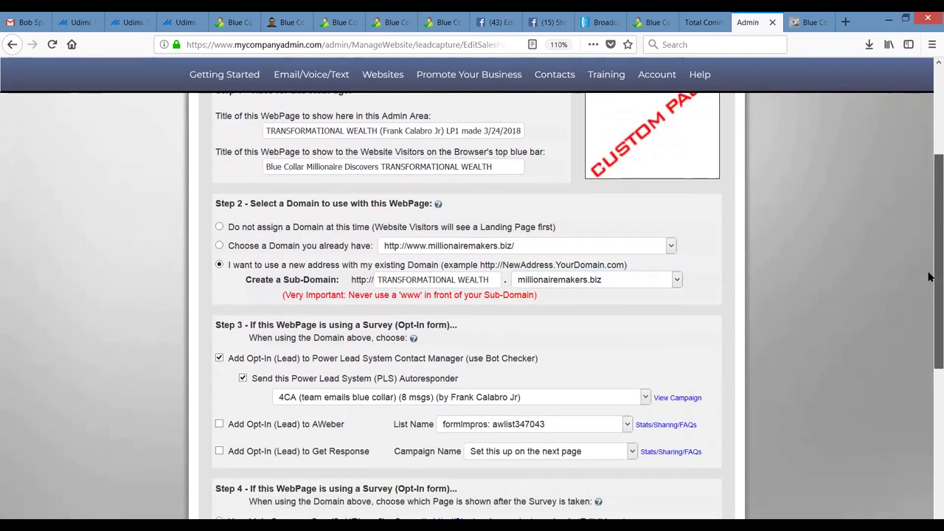
# Select the 4CA (team emails blue collar) campaign as the Power Lead System autoresponder.
pyautogui.moveTo(929, 276); pyautogui.dragTo(929, 339)
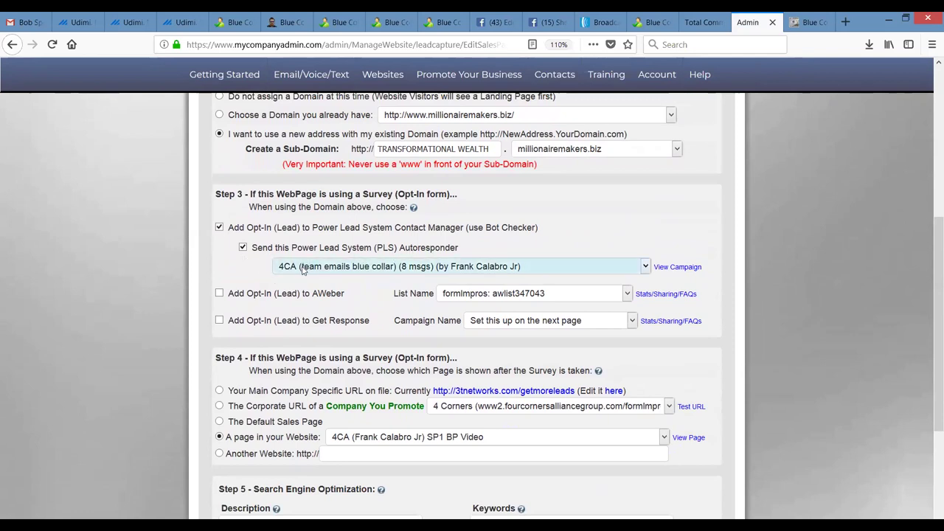
pyautogui.click(645, 267)
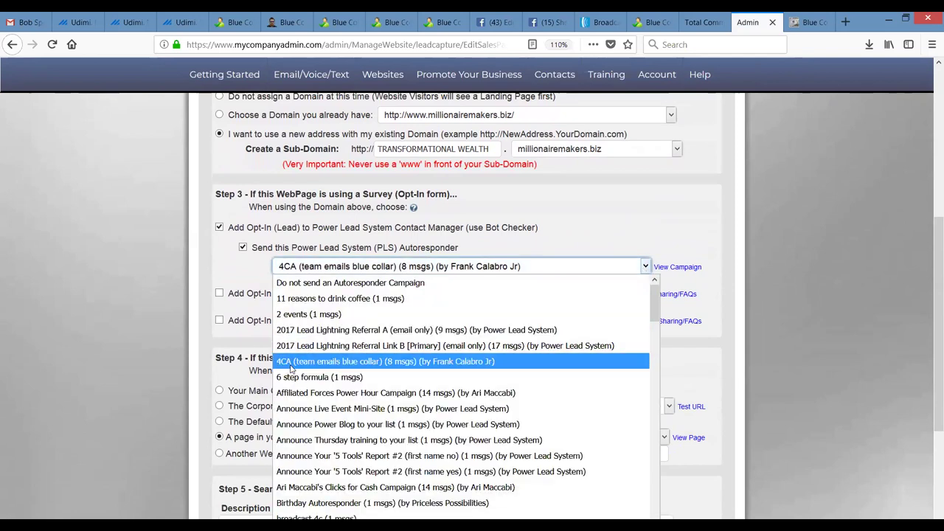
pyautogui.click(292, 361)
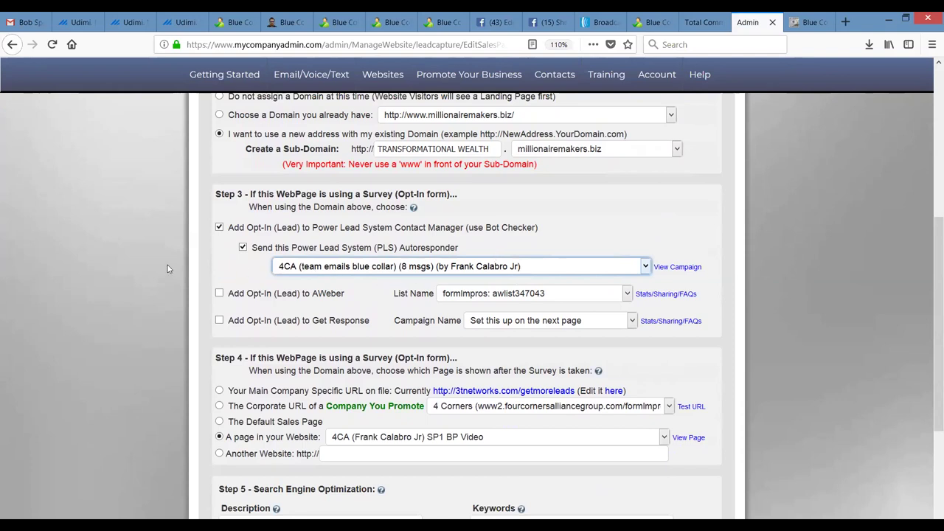
# Add opt-in leads to AWeber instead, using the list "4corners: awlist4193264".
pyautogui.click(219, 294)
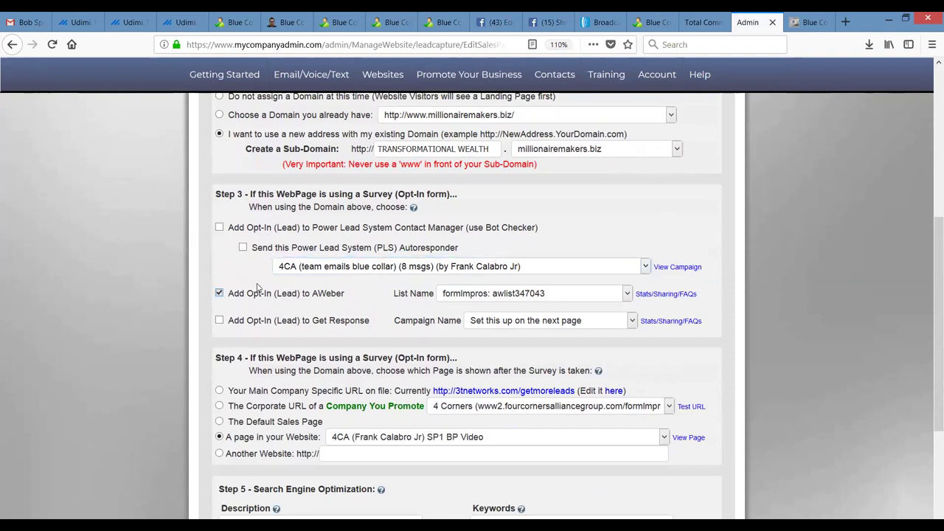
pyautogui.click(628, 295)
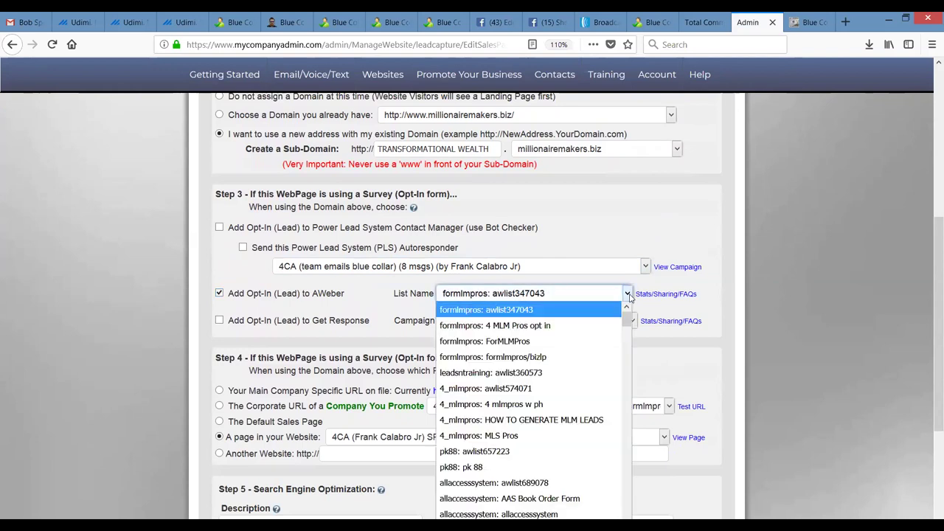
pyautogui.moveTo(626, 316); pyautogui.dragTo(626, 516)
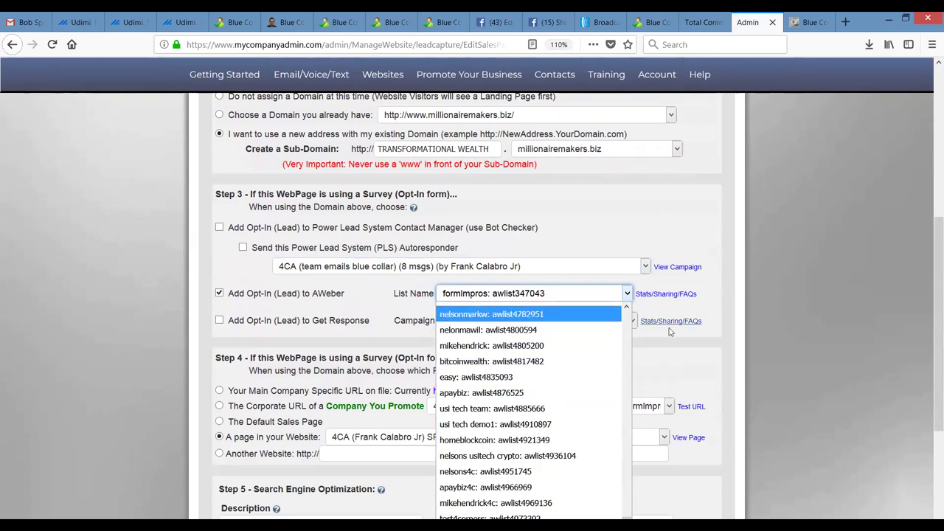
pyautogui.scroll(4, 629, 339)
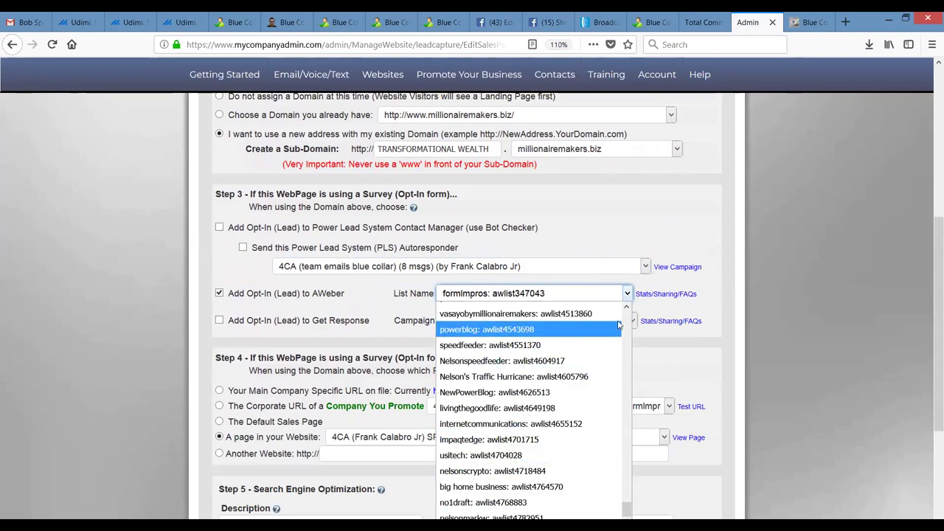
pyautogui.scroll(5, 625, 330)
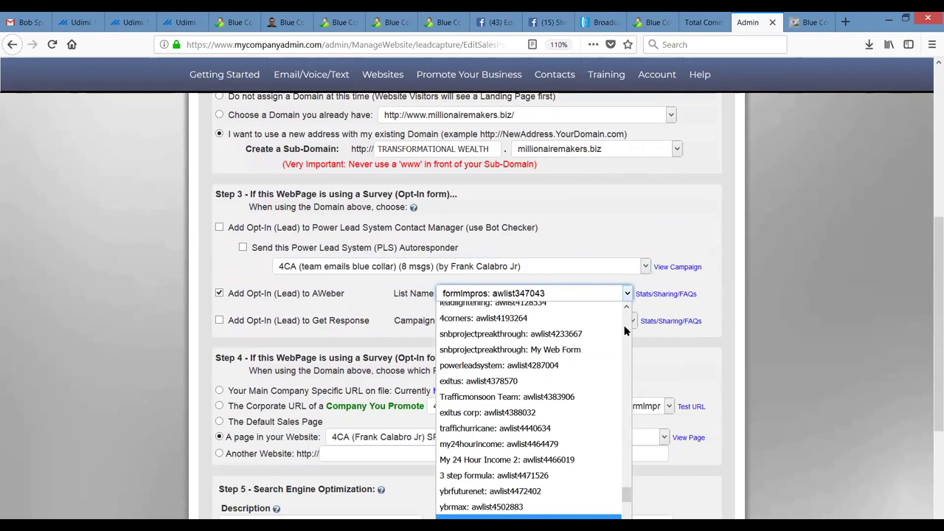
pyautogui.click(478, 319)
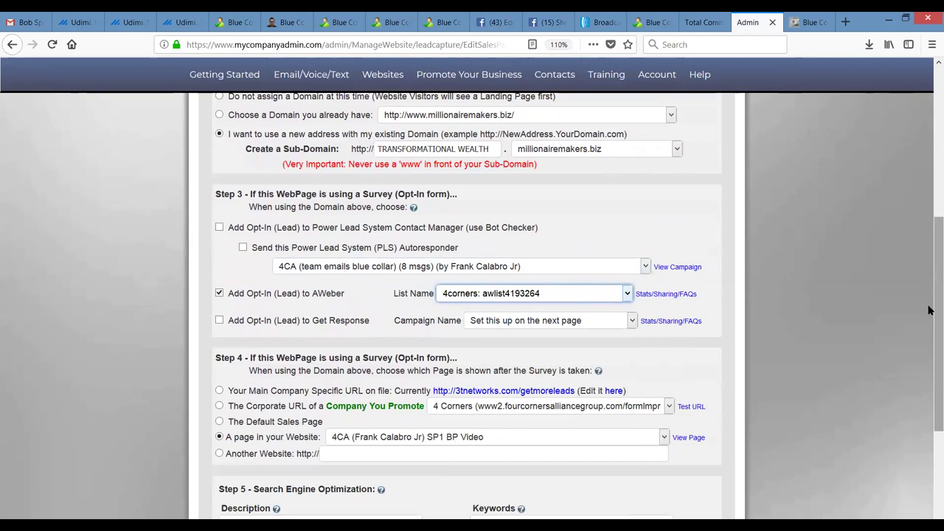
# Keep the page shown after the survey and save the changes to the webpage.
pyautogui.moveTo(929, 310)
pyautogui.mouseDown()
pyautogui.moveTo(929, 332)
pyautogui.moveTo(929, 309)
pyautogui.mouseUp()
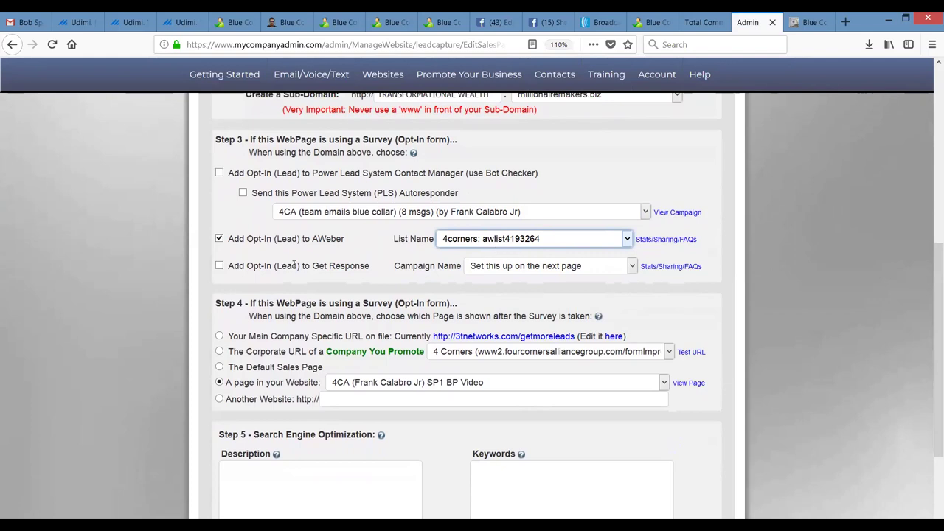
pyautogui.moveTo(931, 284); pyautogui.dragTo(929, 354)
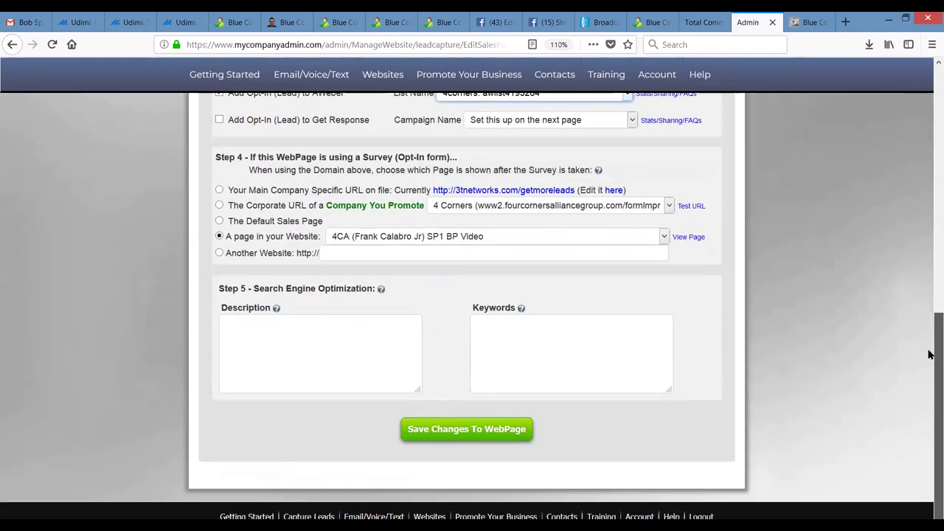
pyautogui.scroll(-1, 641, 405)
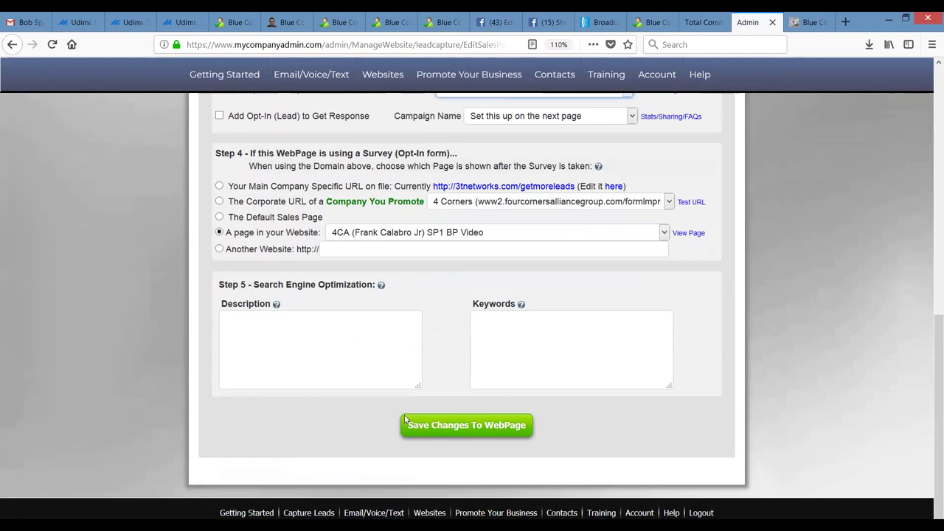
pyautogui.click(450, 435)
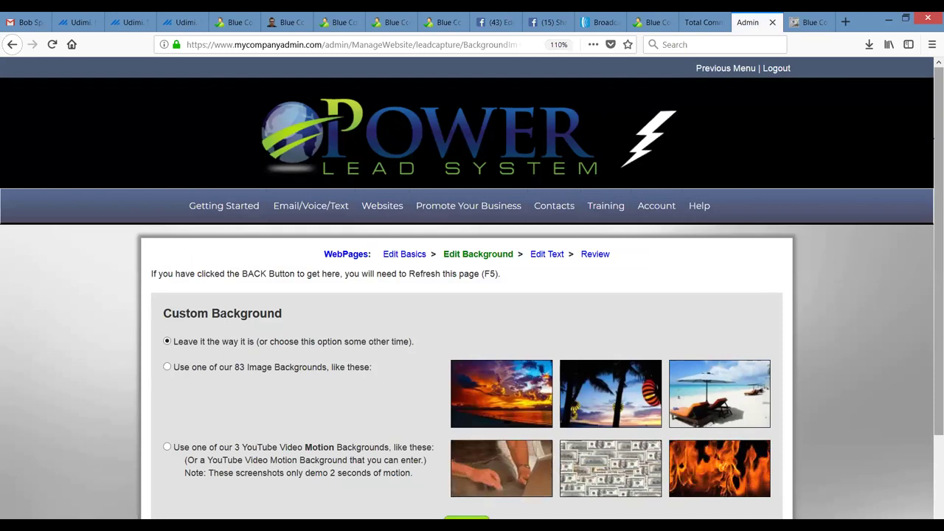
# Leave the custom background as it is, go to the webpage review and view the new webpage.
pyautogui.scroll(-1, 931, 154)
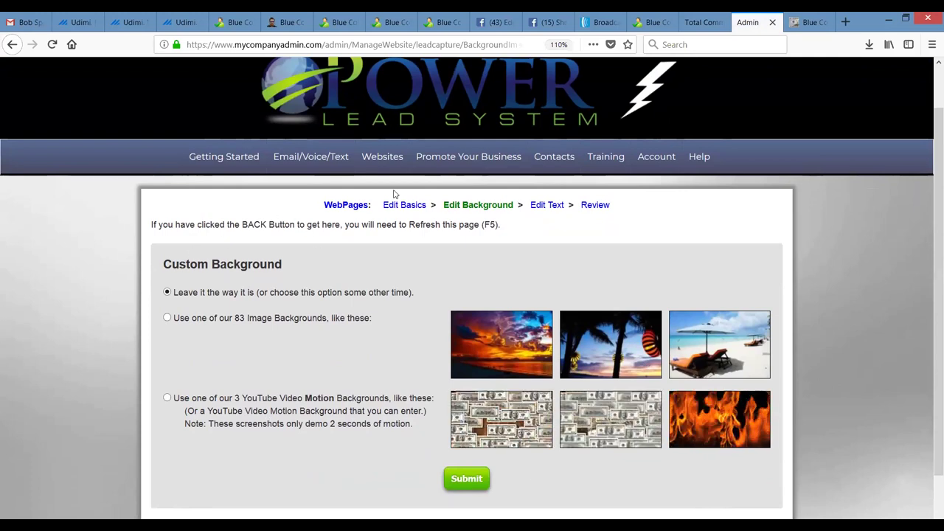
pyautogui.moveTo(581, 205); pyautogui.dragTo(598, 211)
pyautogui.click(599, 211)
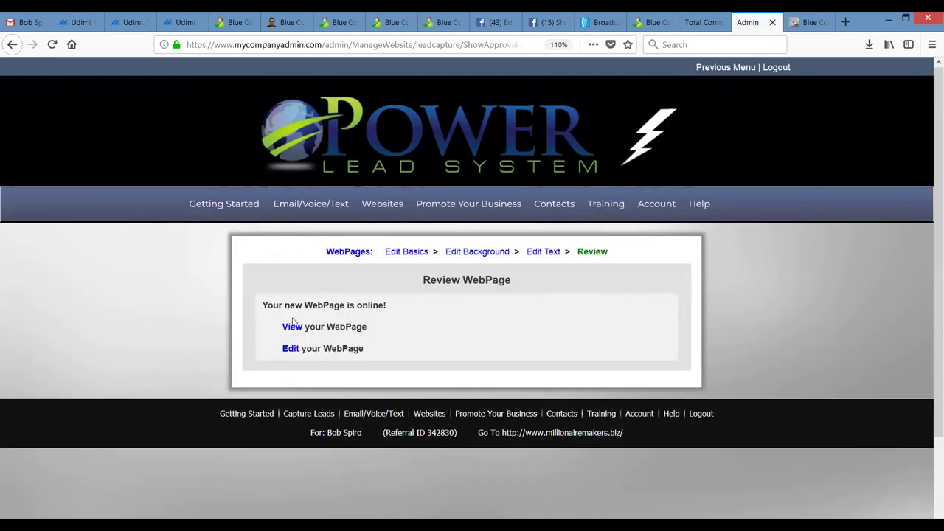
pyautogui.click(292, 328)
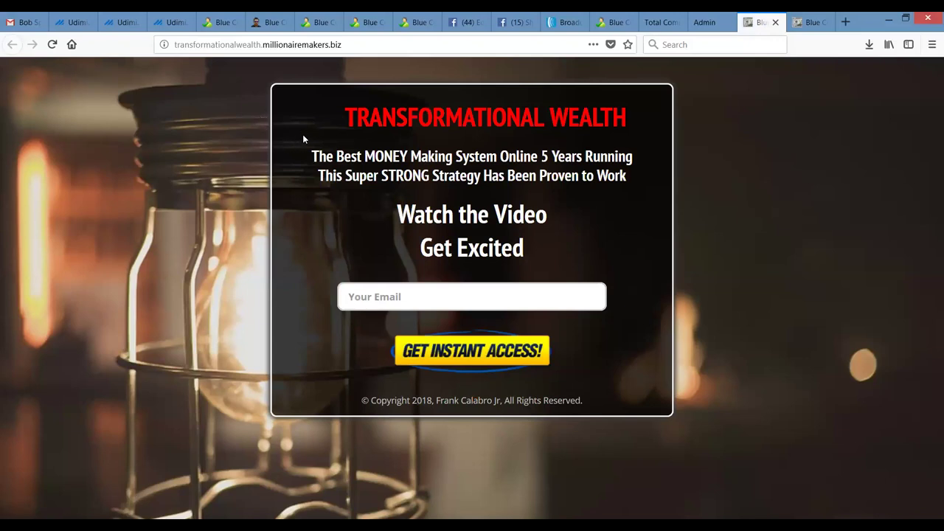
# Copy the landing page text from "TRANSFORMATIONAL WEALTH" through "Get Excited" into the "4 corners swipe blue collar" Notepad file.
pyautogui.moveTo(319, 129); pyautogui.dragTo(532, 257)
pyautogui.rightClick(555, 237)
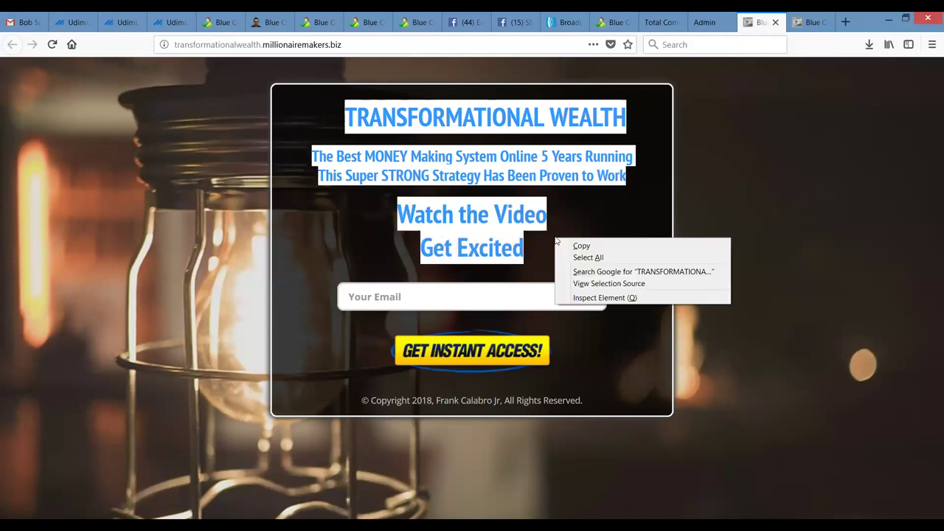
pyautogui.click(567, 244)
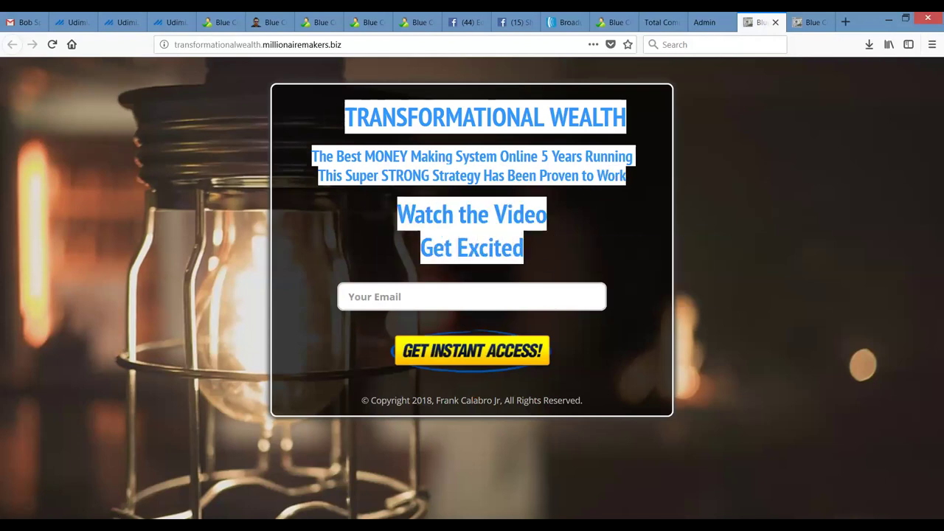
pyautogui.hotkey('alt', 'Tab')
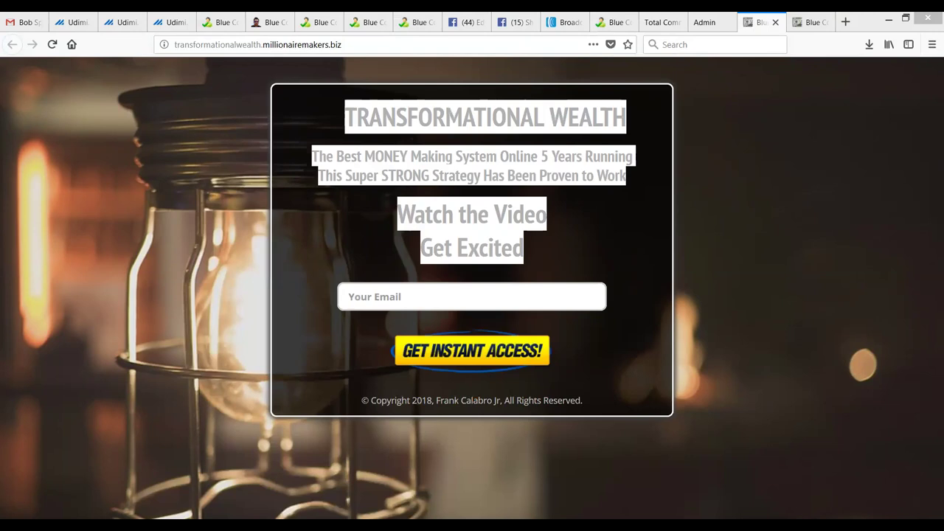
# Copy the landing page's web address and add it below the new ad text in the Notepad swipe file.
pyautogui.click(343, 46)
pyautogui.rightClick(174, 46)
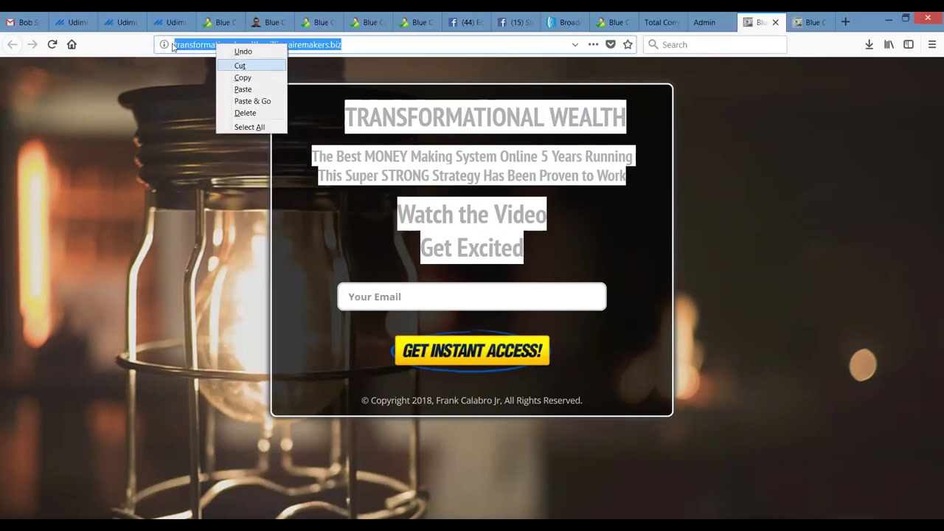
pyautogui.click(242, 77)
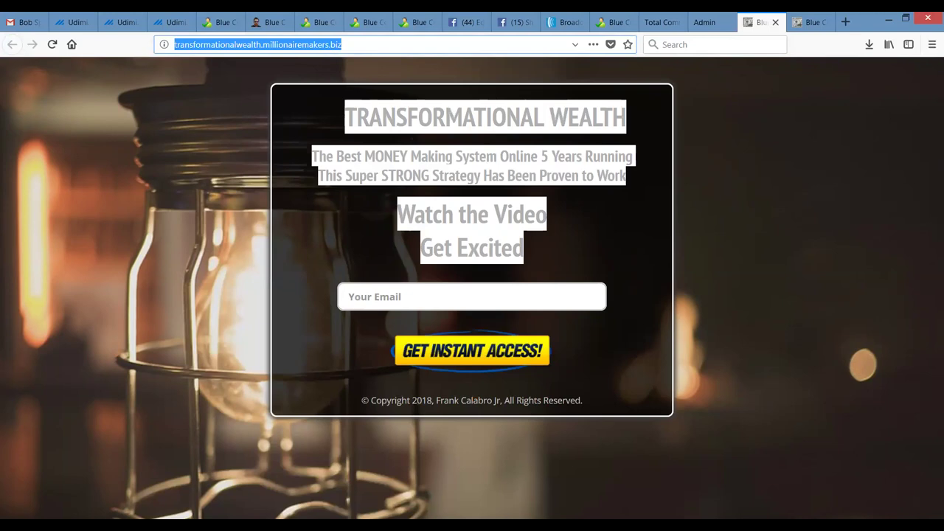
pyautogui.hotkey('alt', 'Tab')
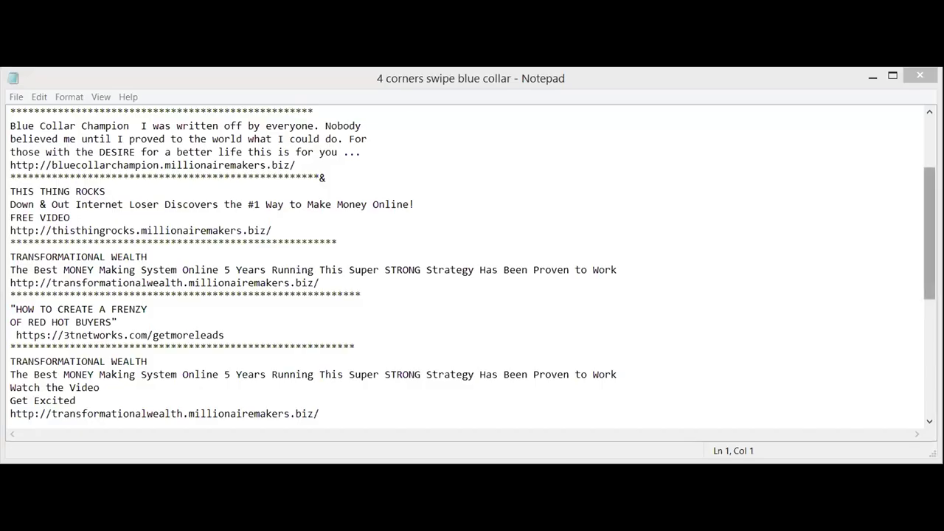
# Look through the swipe file and copy the new TRANSFORMATIONAL WEALTH ad, from its headline through its link.
pyautogui.scroll(3, 920, 144)
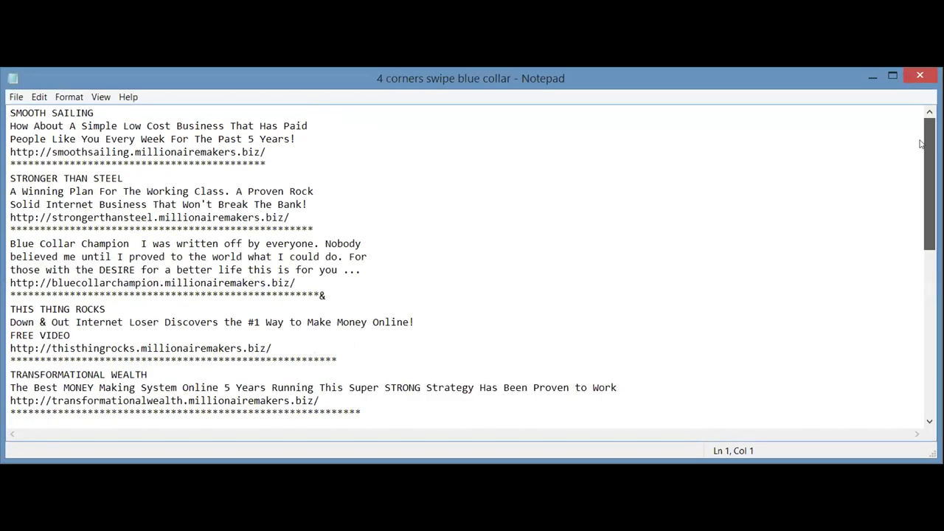
pyautogui.moveTo(928, 145); pyautogui.dragTo(928, 175)
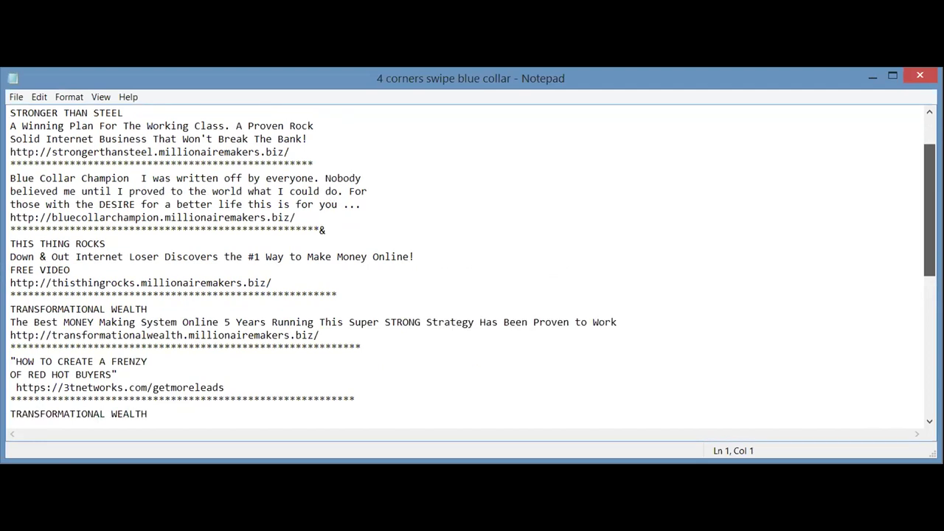
pyautogui.moveTo(928, 175); pyautogui.dragTo(923, 312)
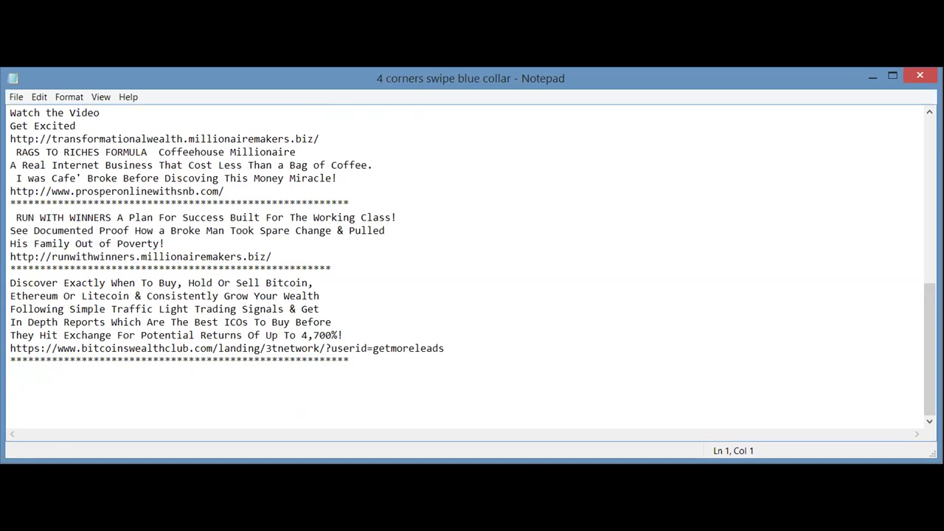
pyautogui.scroll(2, 472, 258)
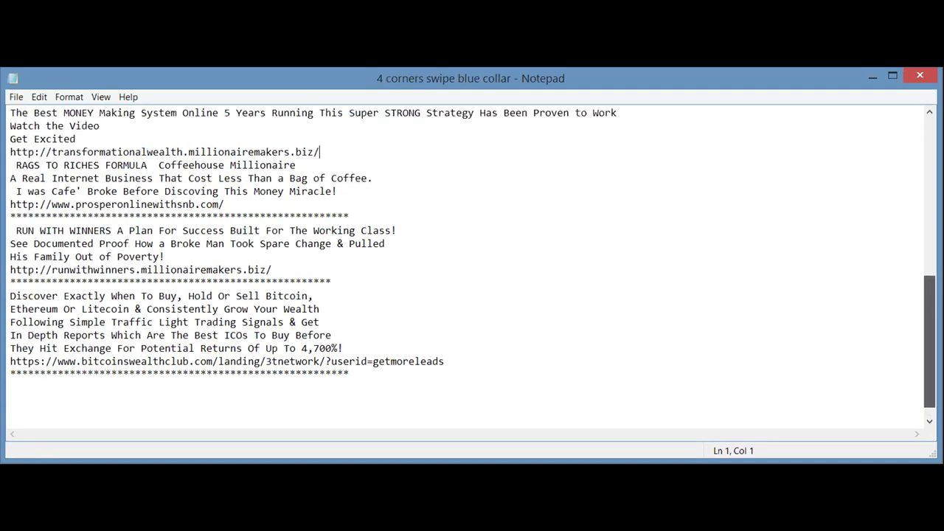
pyautogui.scroll(3, 472, 264)
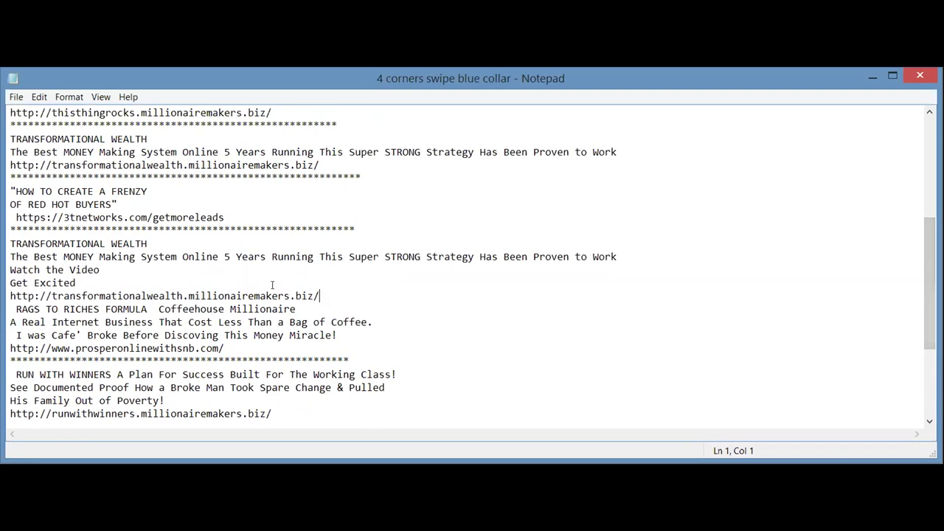
pyautogui.moveTo(318, 296); pyautogui.dragTo(10, 243)
pyautogui.rightClick(87, 266)
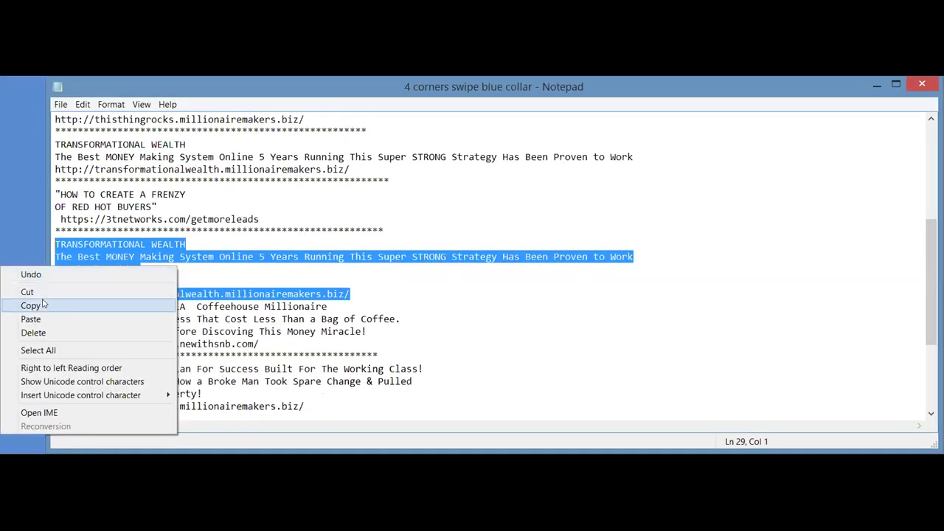
pyautogui.click(45, 300)
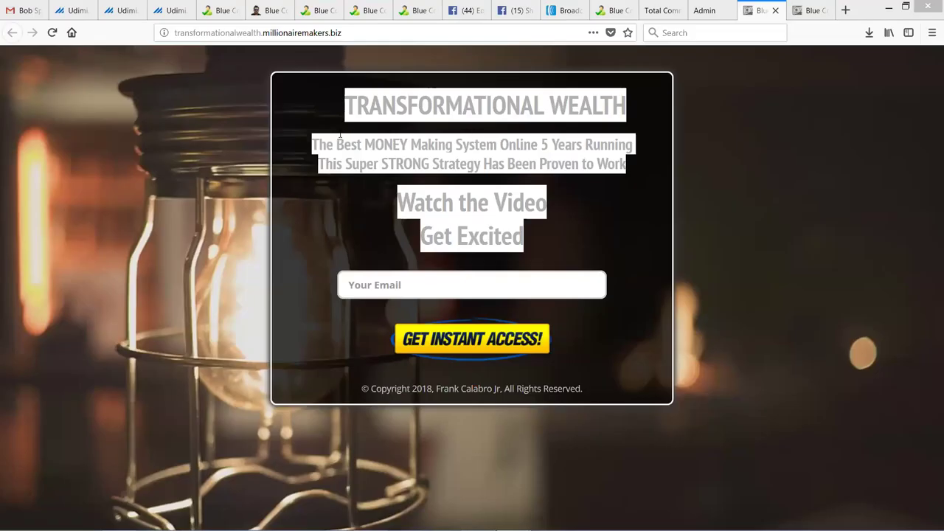
# Highlight the landing page text from "The Best MONEY Making System" through "Get Excited" in the browser.
pyautogui.click(313, 143)
pyautogui.moveTo(312, 143); pyautogui.dragTo(536, 238)
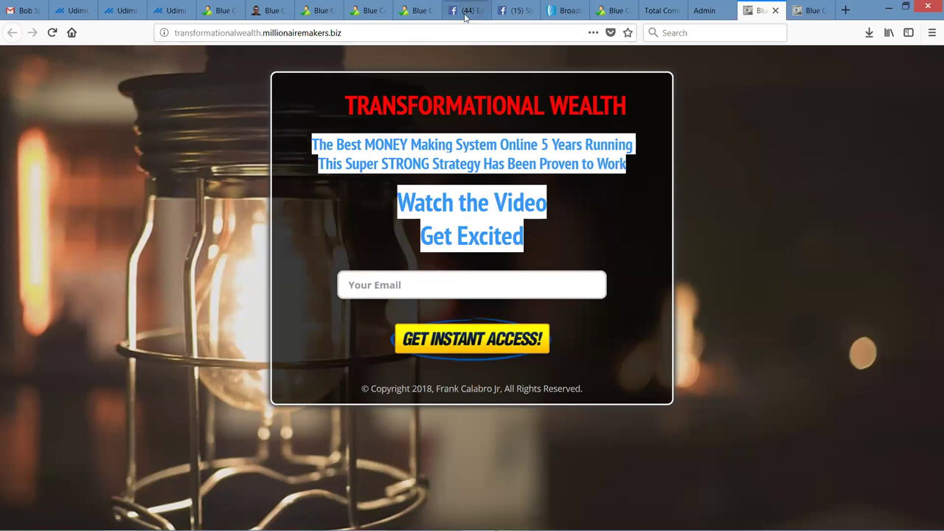
# Switch to the open Facebook post page and open the notifications list.
pyautogui.click(503, 12)
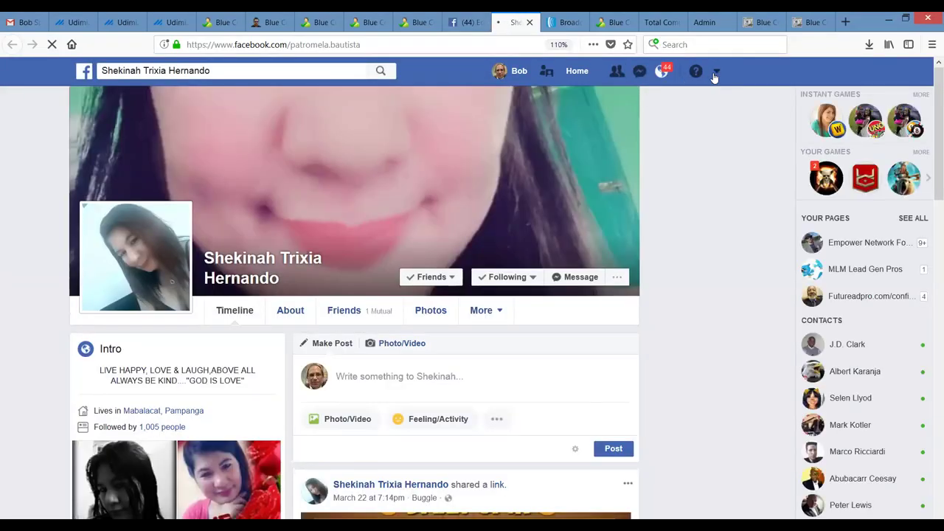
pyautogui.click(715, 76)
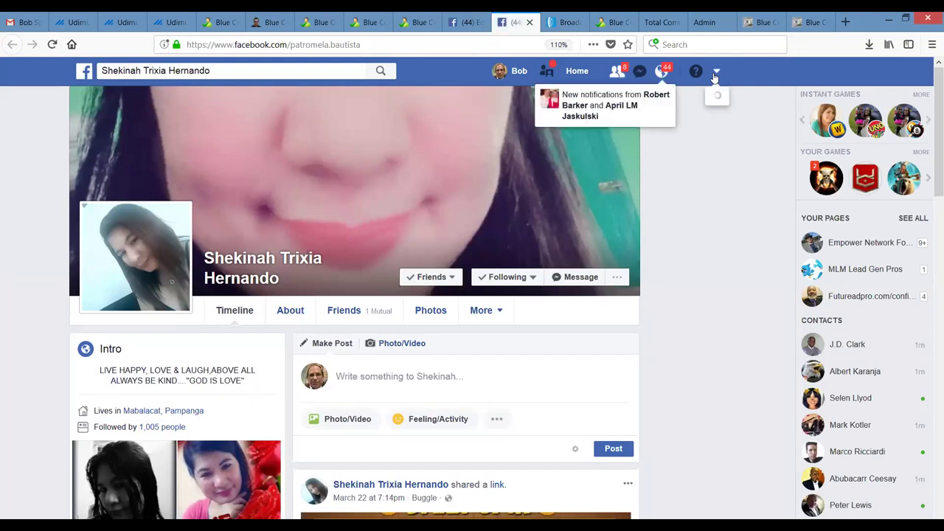
pyautogui.click(463, 22)
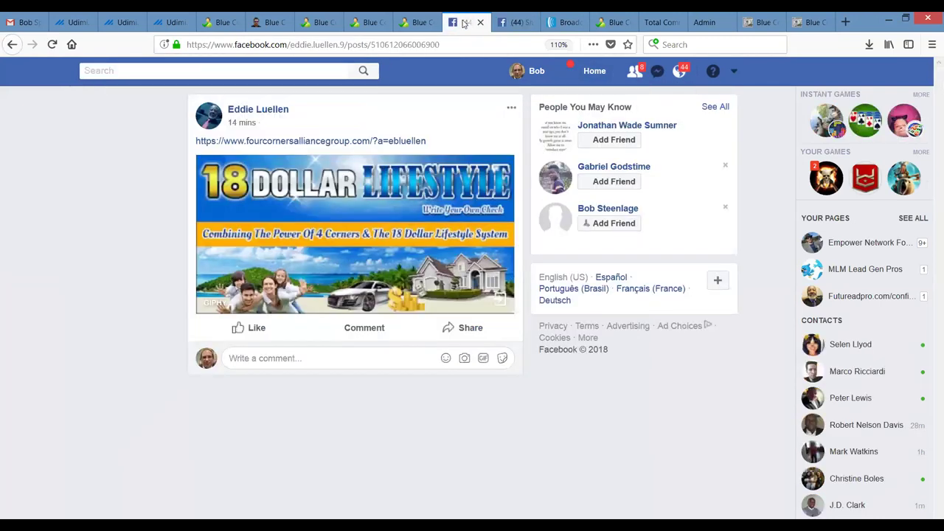
pyautogui.click(679, 71)
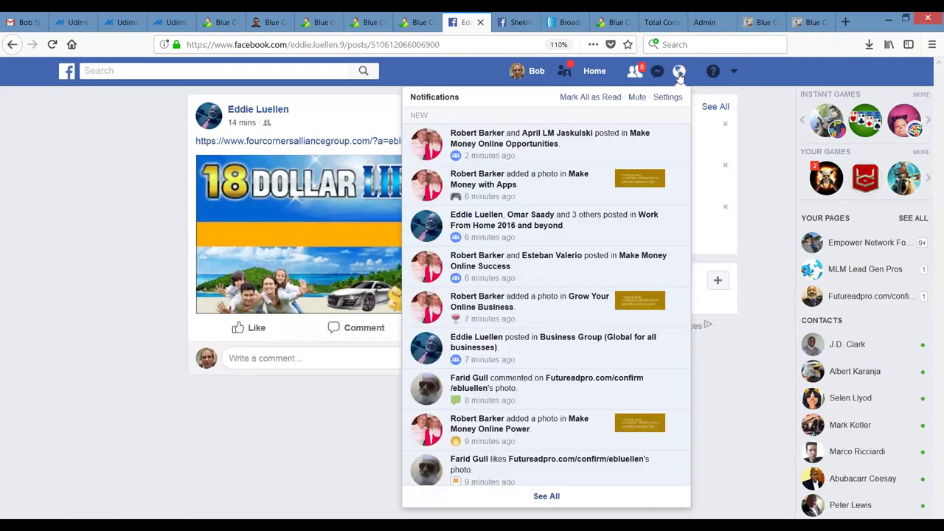
# Open the notifications for Make Money Online Opportunities, Make Money with Apps and Work From Home 2016 and beyond in separate tabs.
pyautogui.rightClick(494, 149)
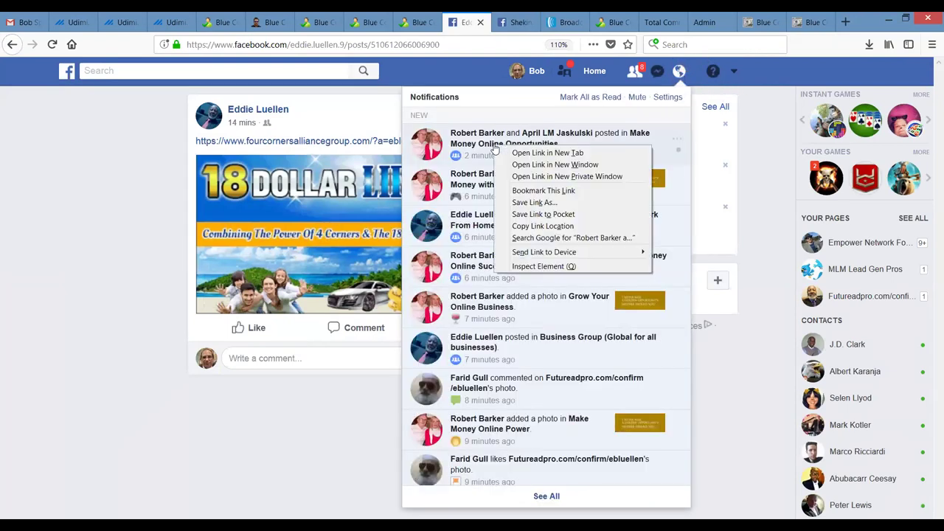
pyautogui.click(500, 153)
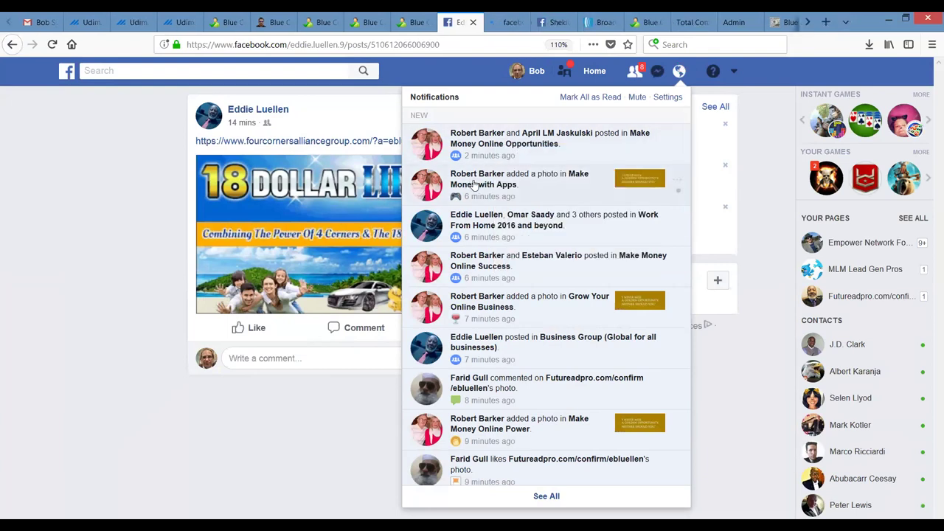
pyautogui.rightClick(476, 185)
pyautogui.click(487, 190)
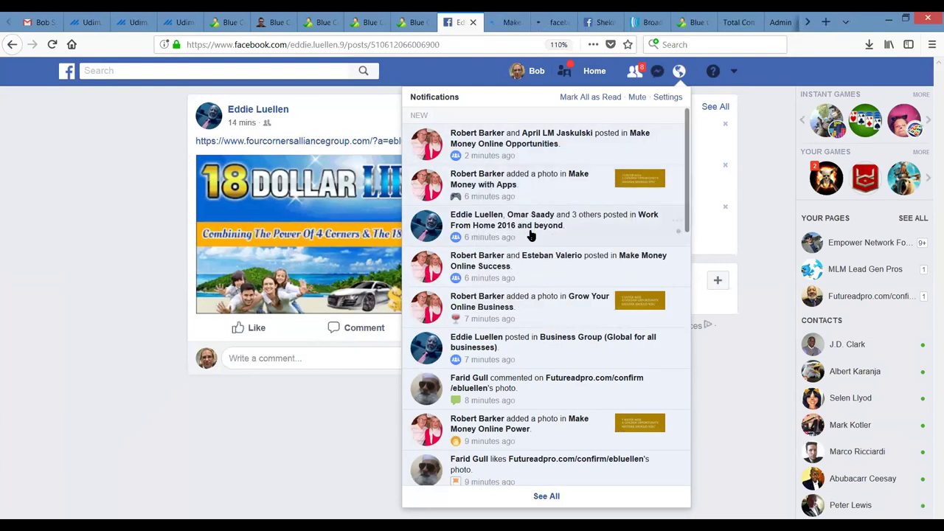
pyautogui.rightClick(514, 235)
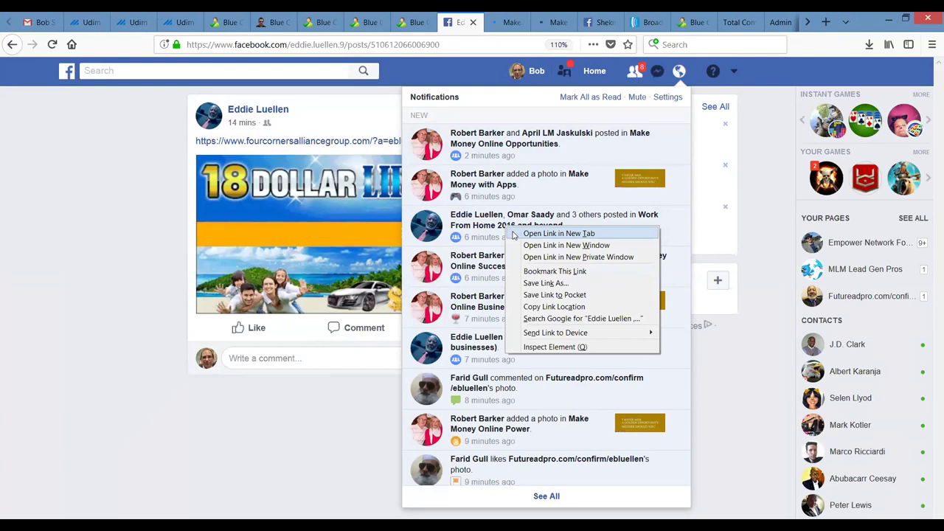
pyautogui.click(546, 233)
# Open the notifications for Make Money Online Success, Grow Your Online Business and Make Money Online Power in separate tabs.
pyautogui.rightClick(494, 264)
pyautogui.click(499, 286)
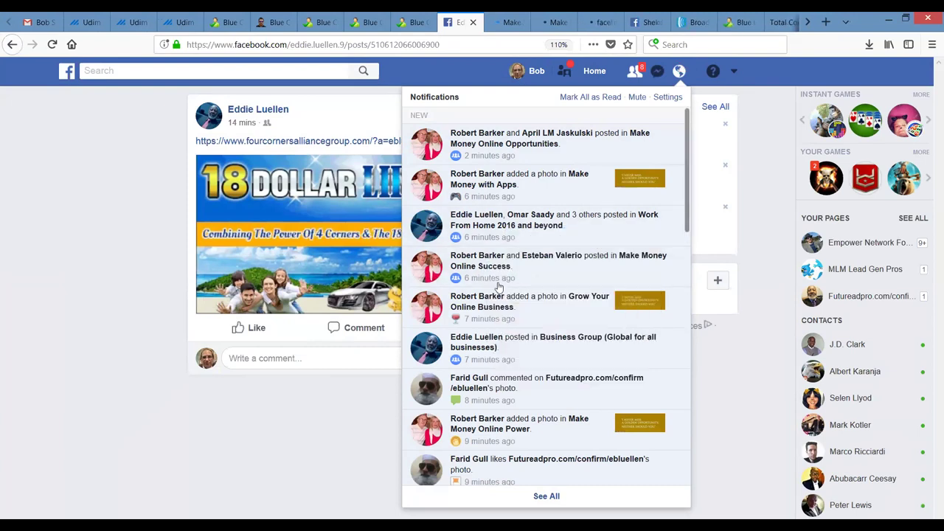
pyautogui.rightClick(497, 309)
pyautogui.click(498, 314)
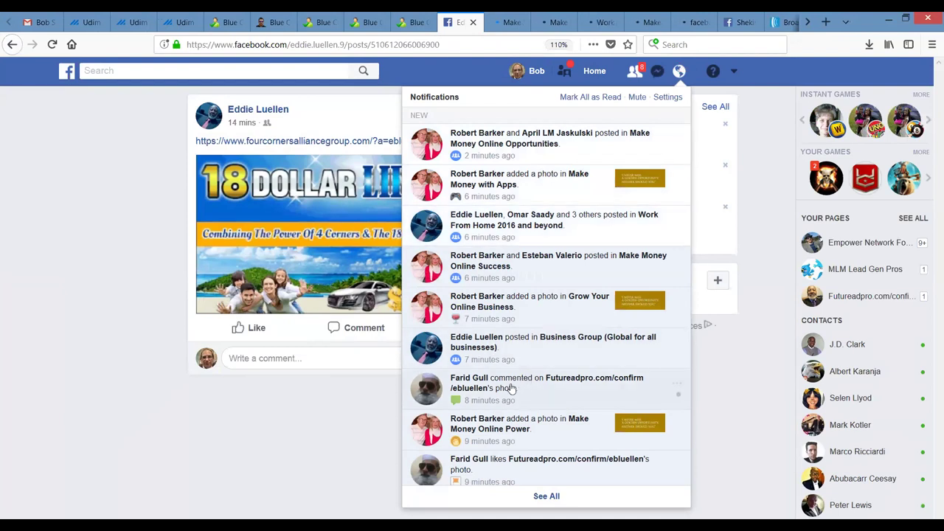
pyautogui.rightClick(509, 302)
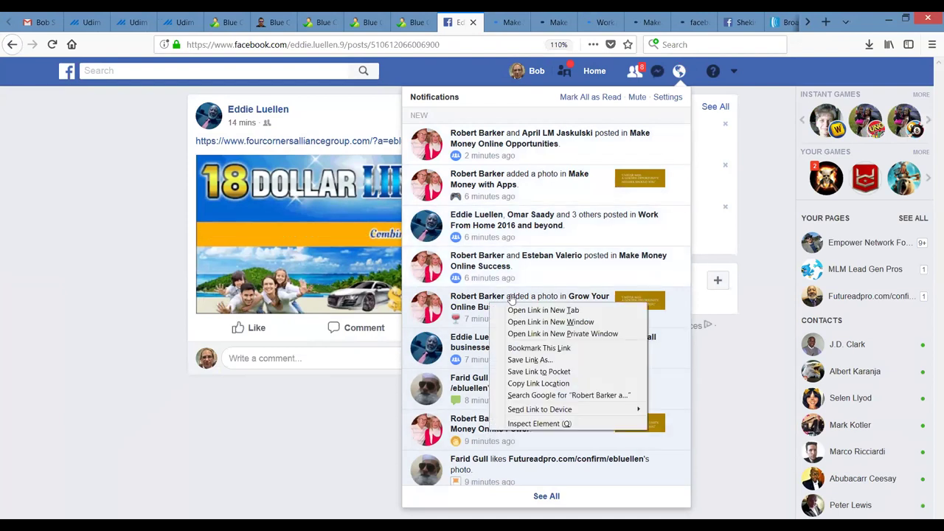
pyautogui.click(512, 313)
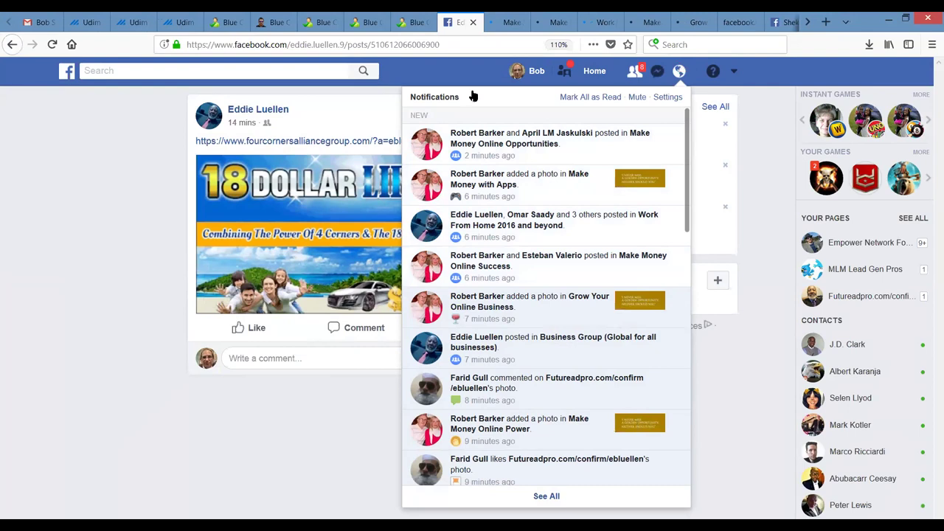
# Publish the copied TRANSFORMATIONAL WEALTH ad with its landing page link as a post in the Make Money Online Opportunities group.
pyautogui.click(506, 23)
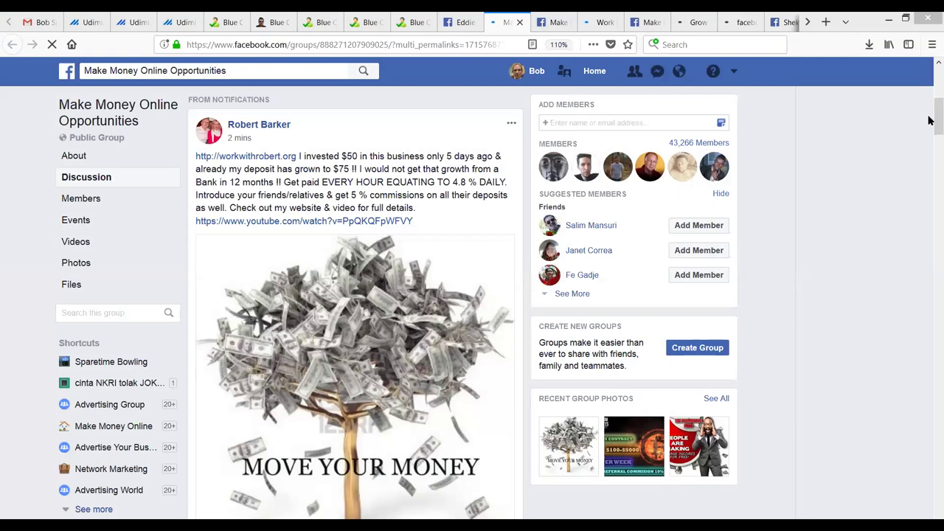
pyautogui.moveTo(929, 120); pyautogui.dragTo(929, 100)
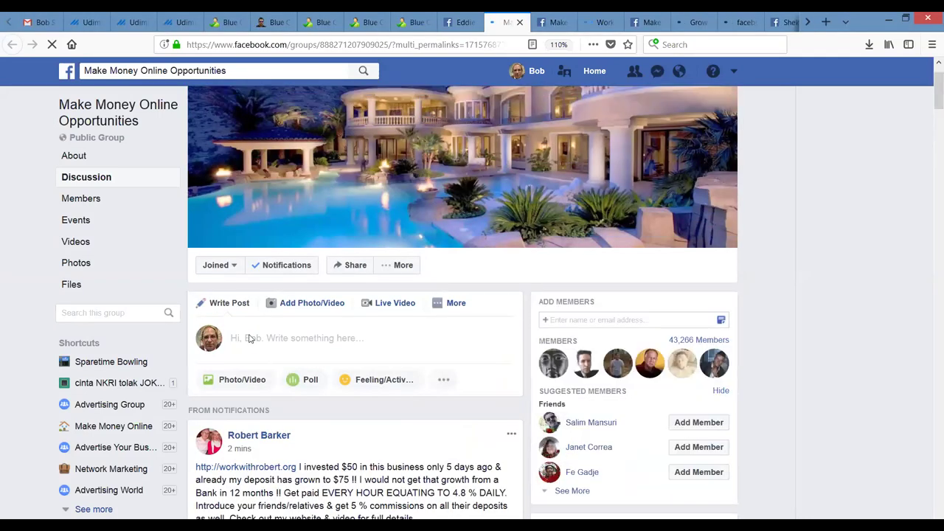
pyautogui.click(250, 337)
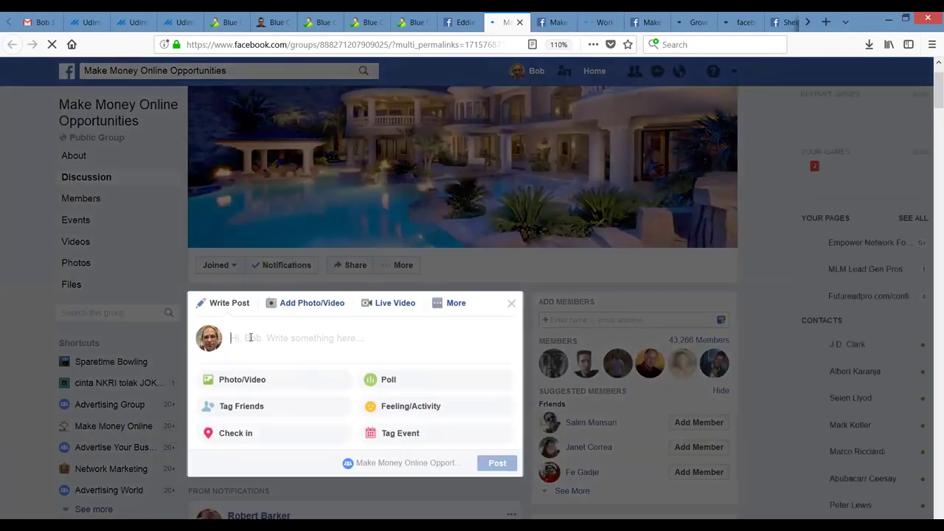
pyautogui.hotkey('ctrl', 'v')
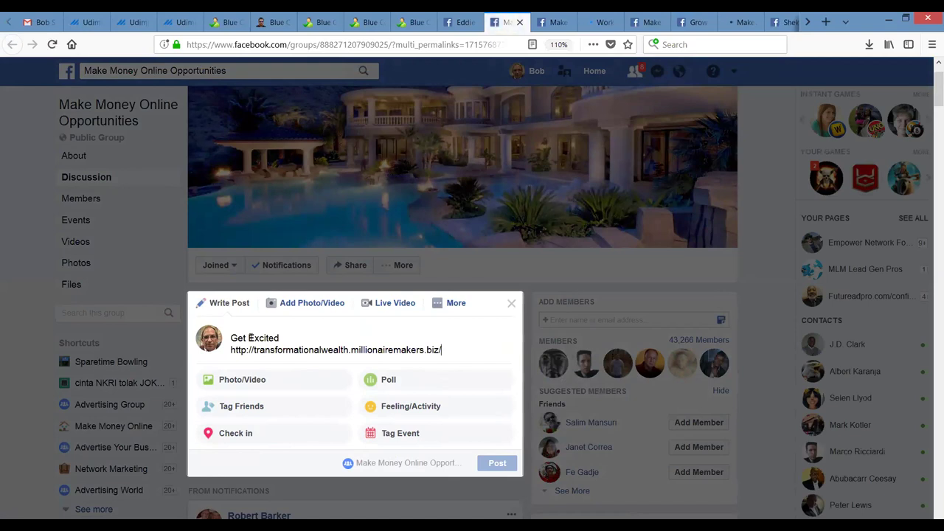
pyautogui.hotkey('ctrl', 'Home')
pyautogui.hotkey('ctrl', 'v')
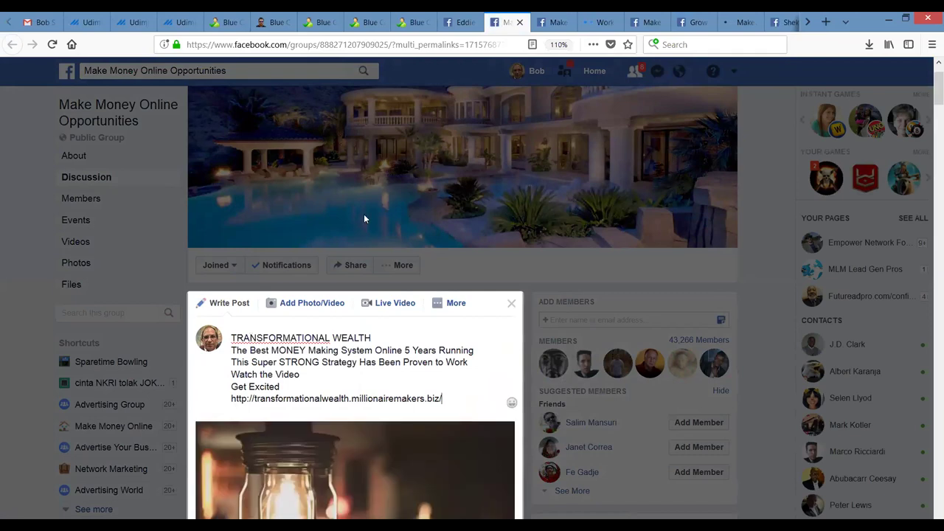
pyautogui.scroll(-4, 930, 92)
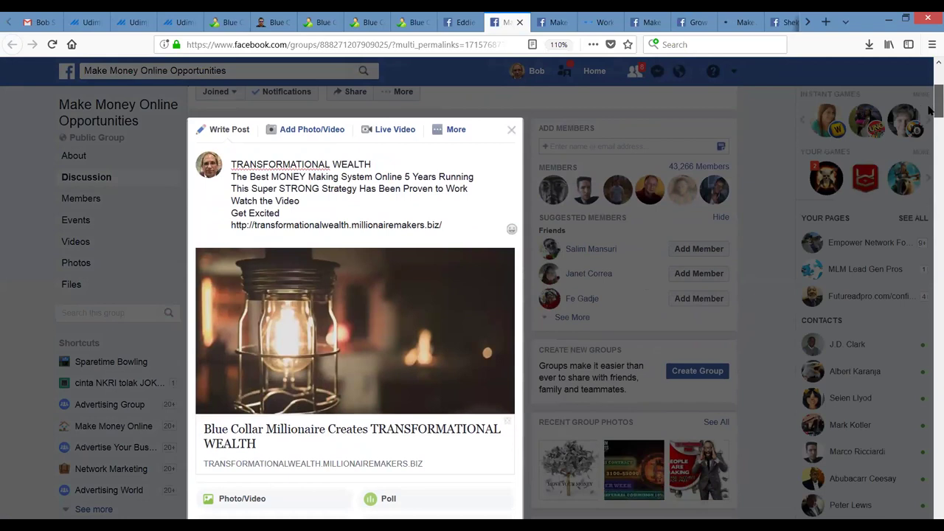
pyautogui.scroll(-1, 930, 107)
pyautogui.scroll(-2, 930, 107)
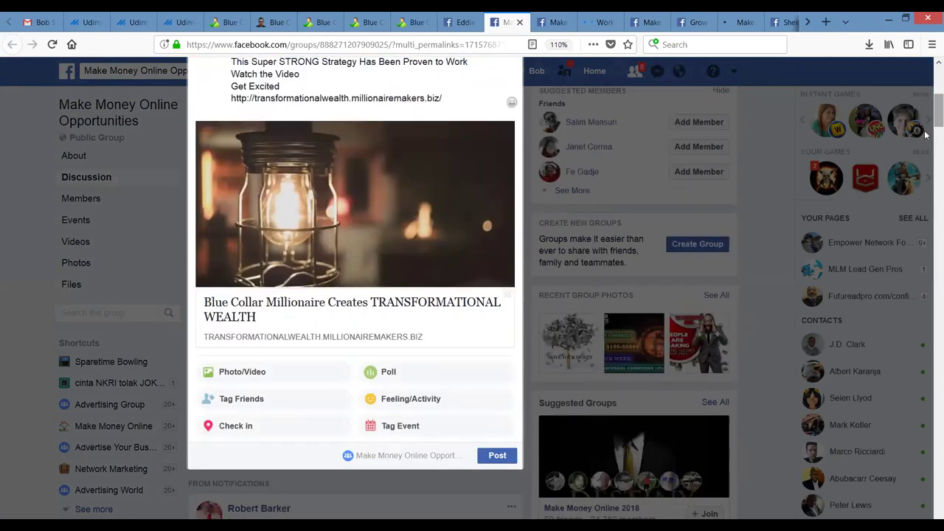
pyautogui.click(497, 456)
pyautogui.click(500, 454)
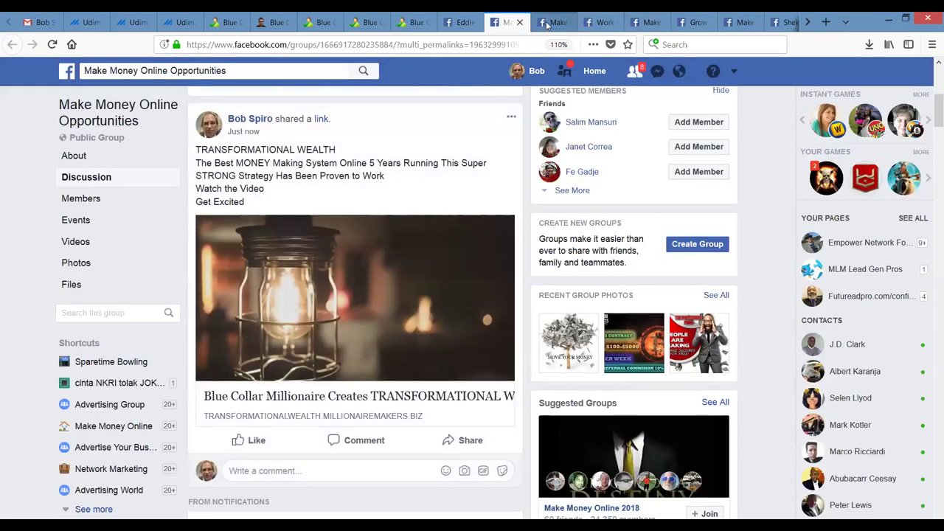
# Publish the copied TRANSFORMATIONAL WEALTH ad with its landing page link in the Make Money with Apps group.
pyautogui.click(546, 25)
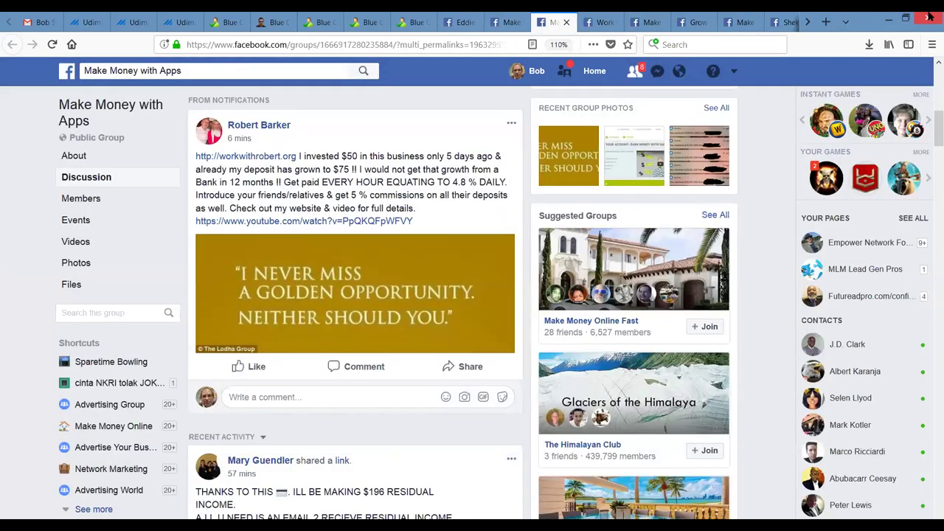
pyautogui.moveTo(932, 125); pyautogui.dragTo(931, 96)
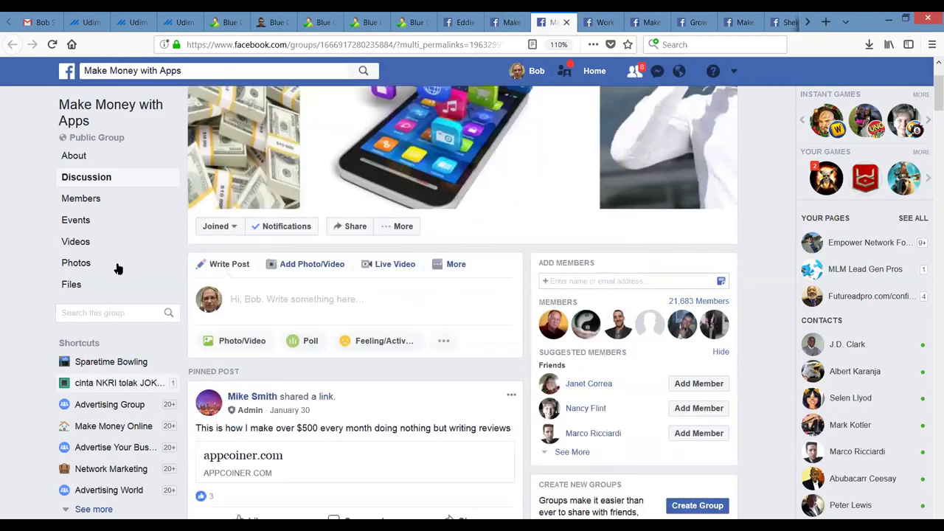
pyautogui.click(236, 299)
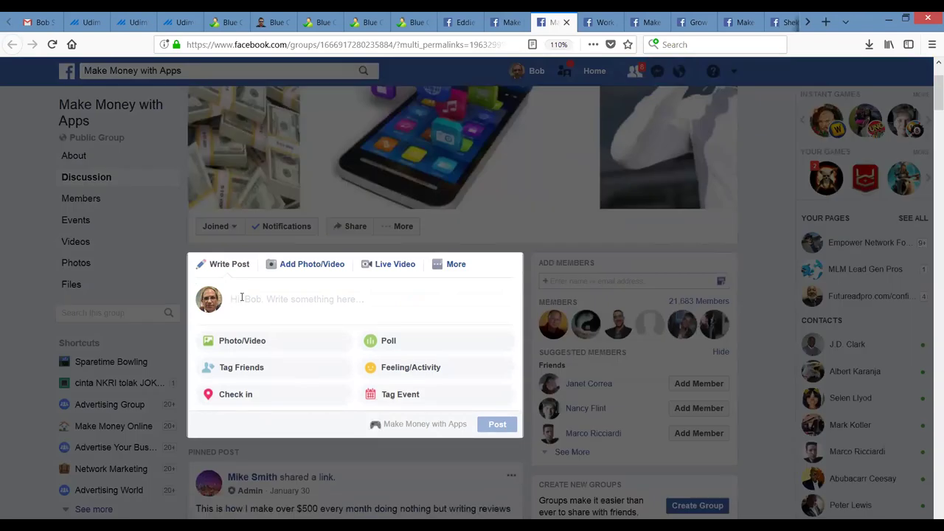
pyautogui.hotkey('ctrl', 'v')
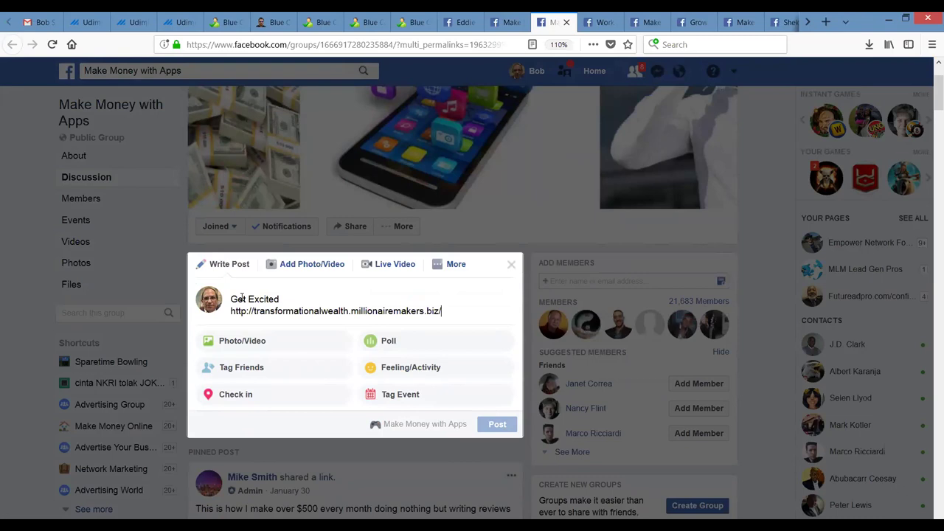
pyautogui.hotkey('ctrl', 'v')
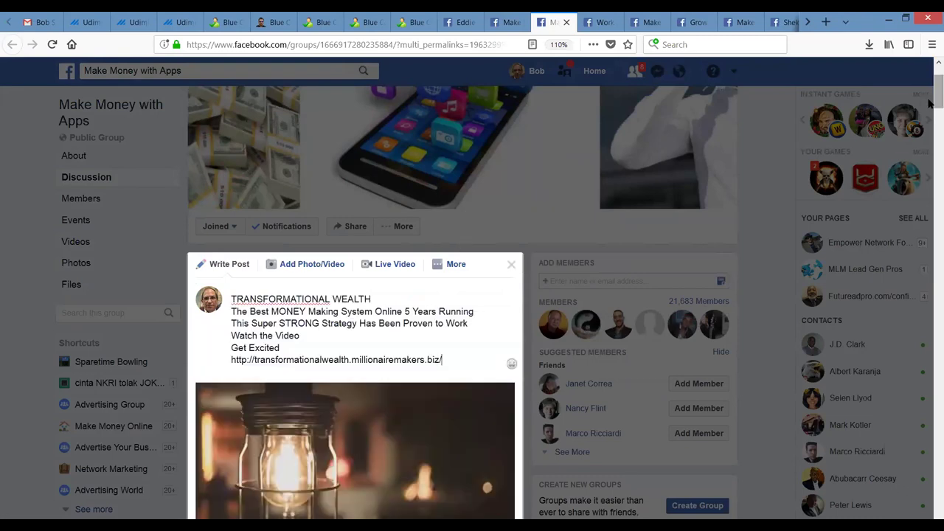
pyautogui.moveTo(930, 94); pyautogui.dragTo(931, 107)
pyautogui.scroll(-3, 543, 389)
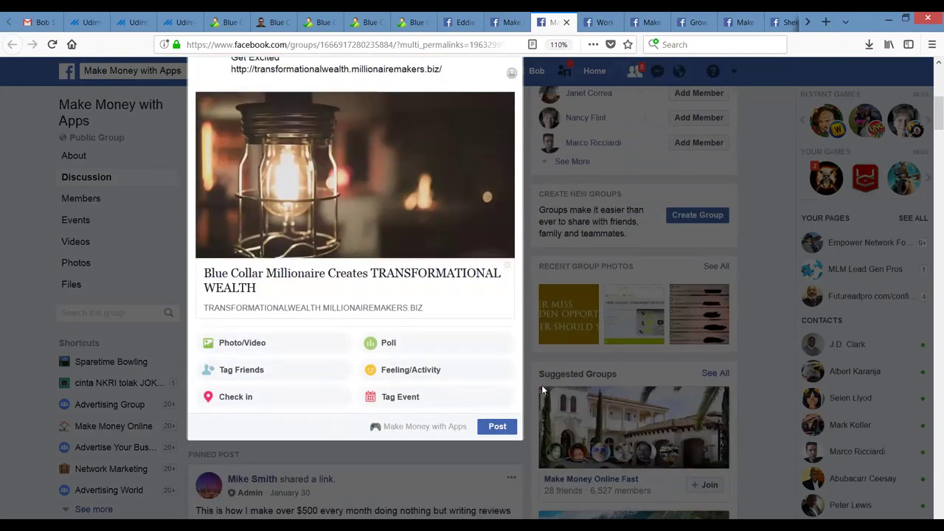
pyautogui.click(493, 426)
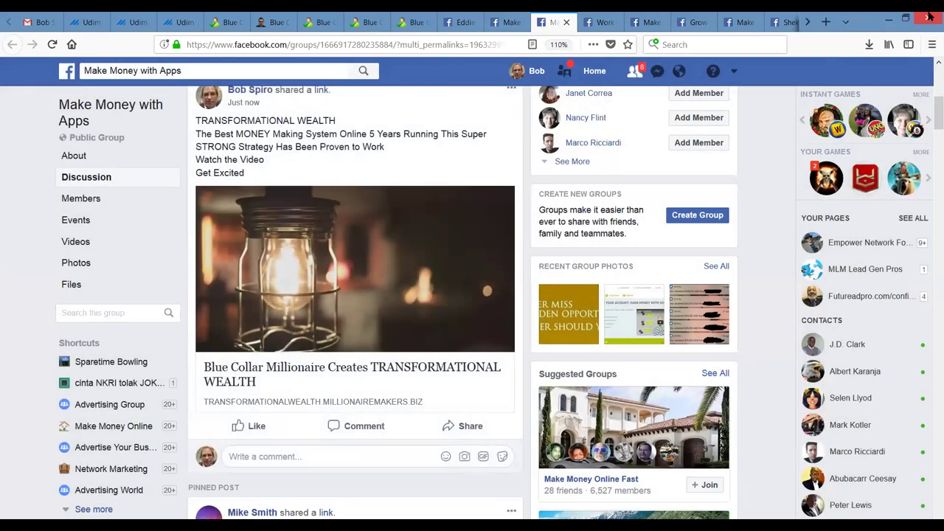
pyautogui.scroll(5, 930, 86)
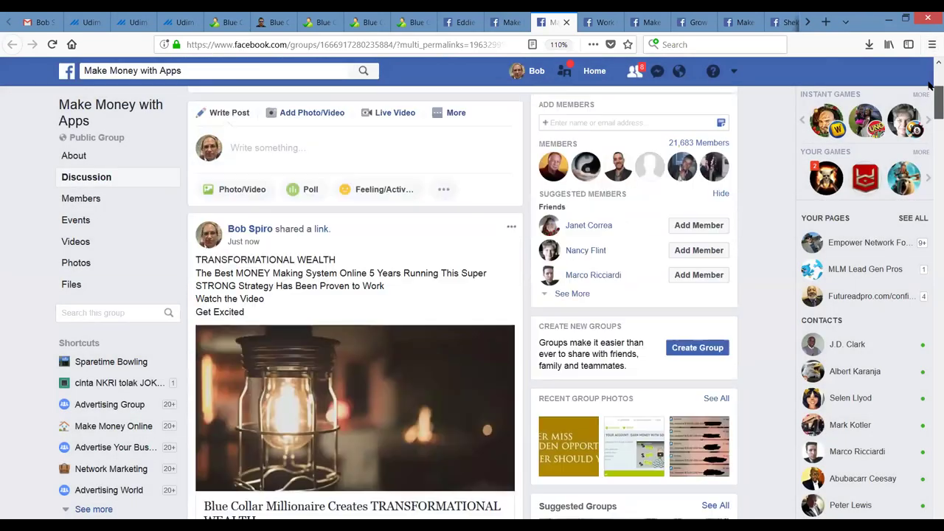
# Publish the copied TRANSFORMATIONAL WEALTH ad with its landing page link in the Work From Home 2016 and beyond group.
pyautogui.click(603, 23)
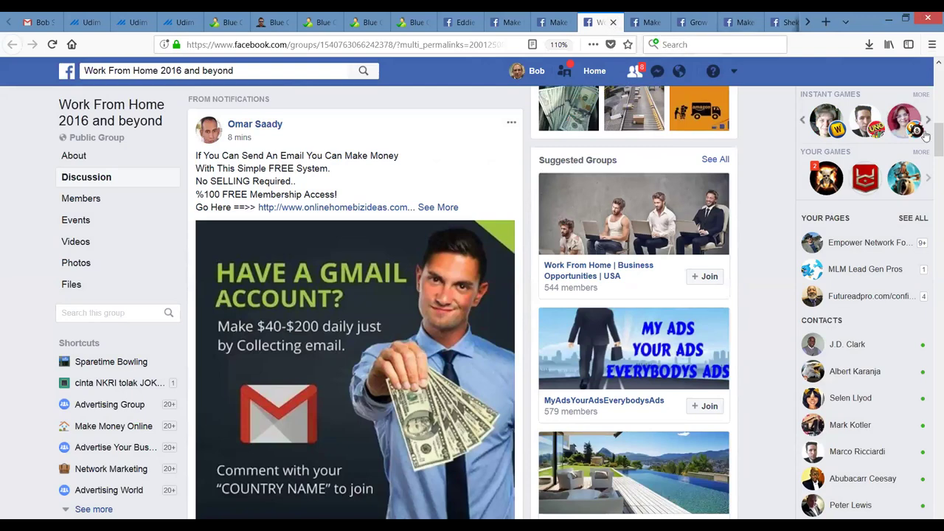
pyautogui.moveTo(929, 128); pyautogui.dragTo(929, 74)
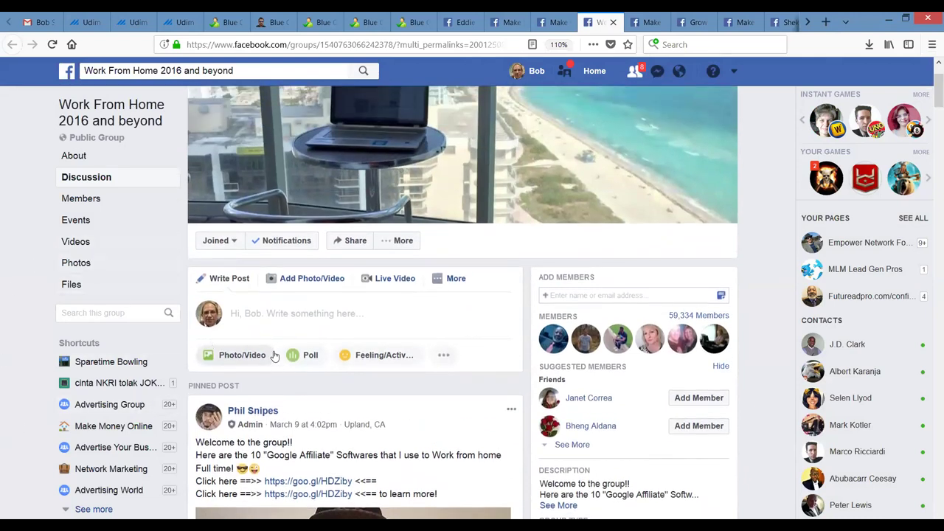
pyautogui.click(246, 322)
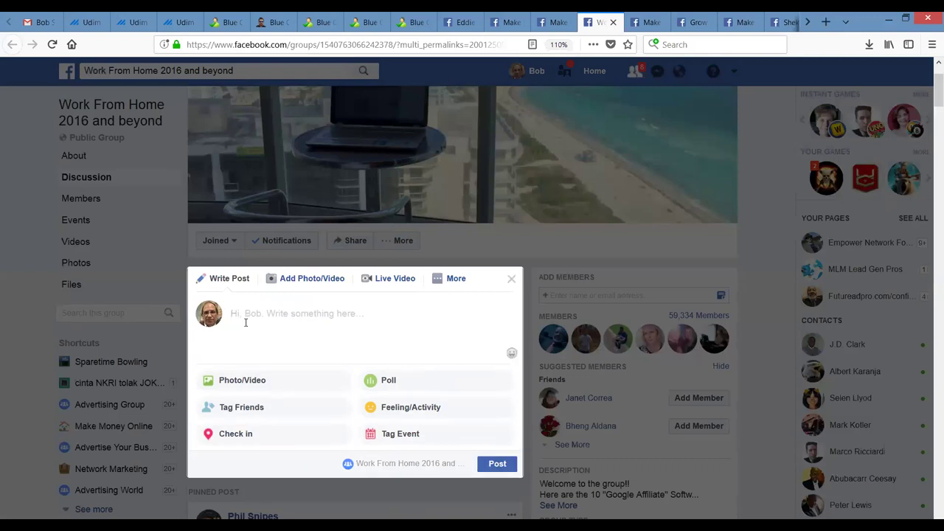
pyautogui.write('TRANSFORMATIONAL WEALTH The Best MONEY Making System Online 5 Years Running This Super STRONG Strategy Has Been Proven to Work Watch the Video Get Excited http://transformationalwealth.millionairemakers.biz/')
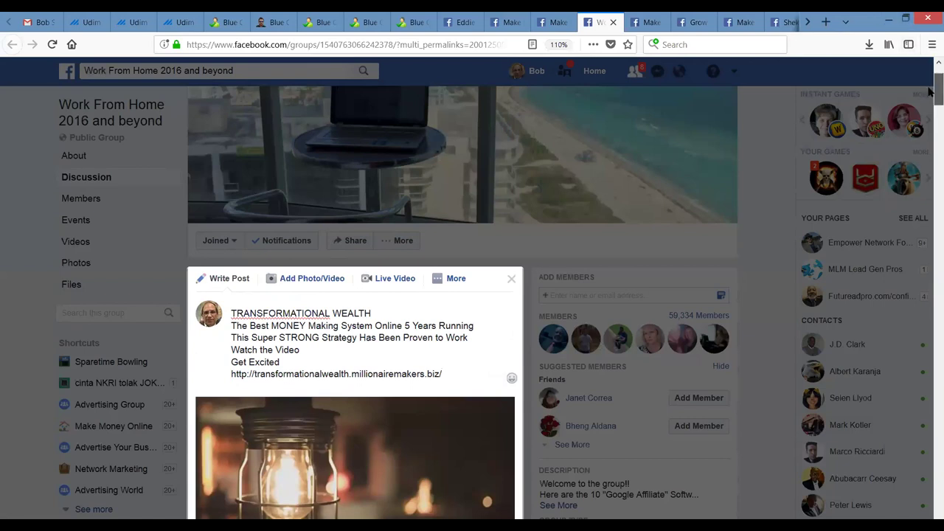
pyautogui.scroll(-3, 930, 90)
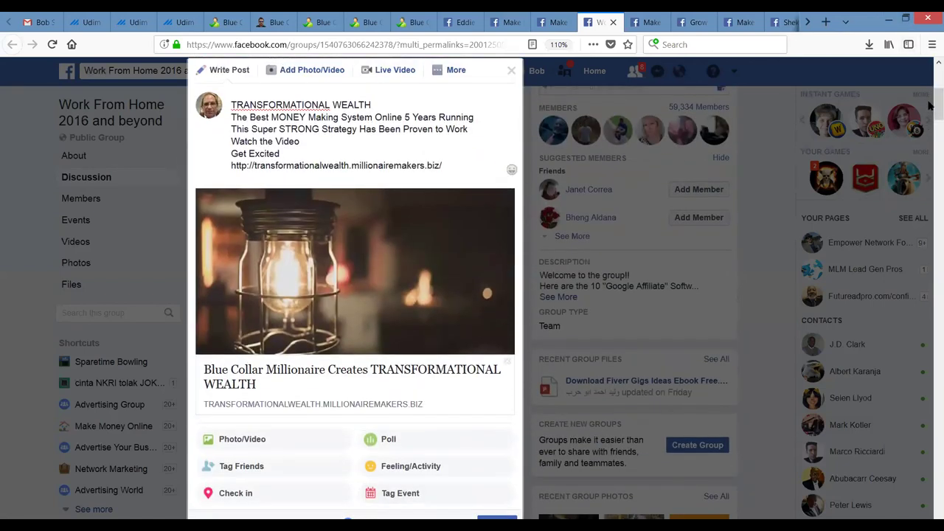
pyautogui.scroll(-1, 930, 107)
pyautogui.click(495, 427)
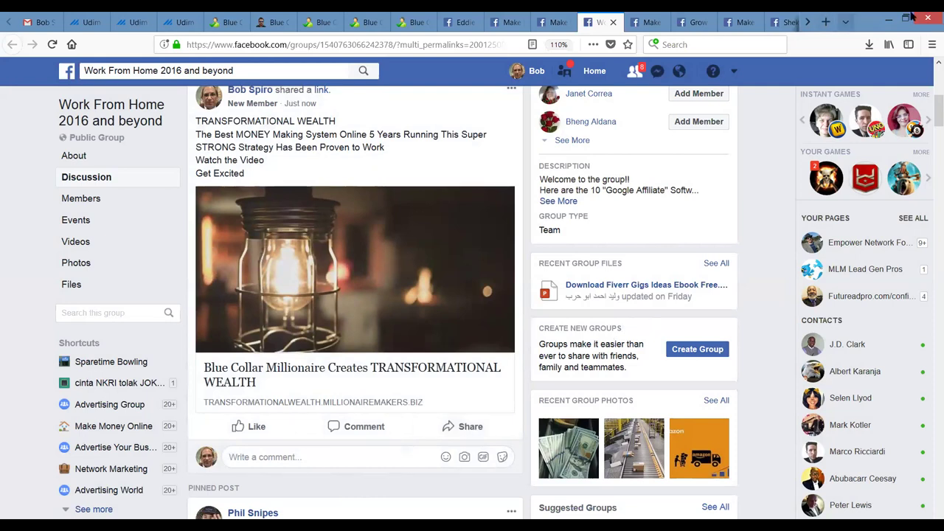
pyautogui.scroll(1, 929, 107)
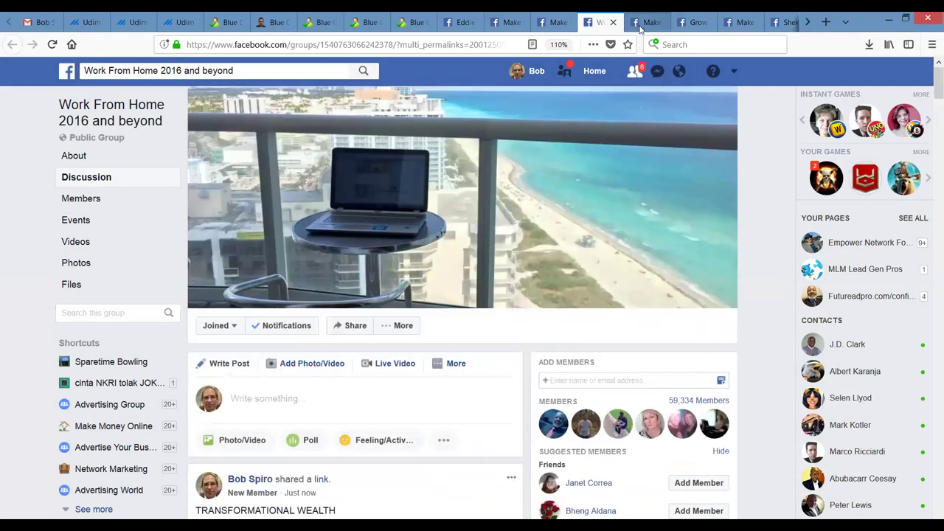
# Publish the copied TRANSFORMATIONAL WEALTH ad with its landing page link in the Make Money Online Success group.
pyautogui.click(641, 22)
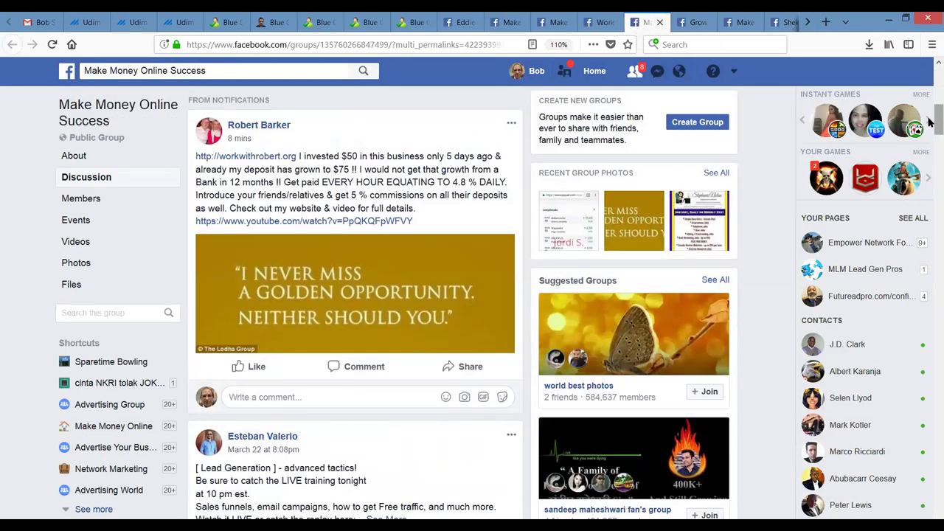
pyautogui.scroll(4, 929, 100)
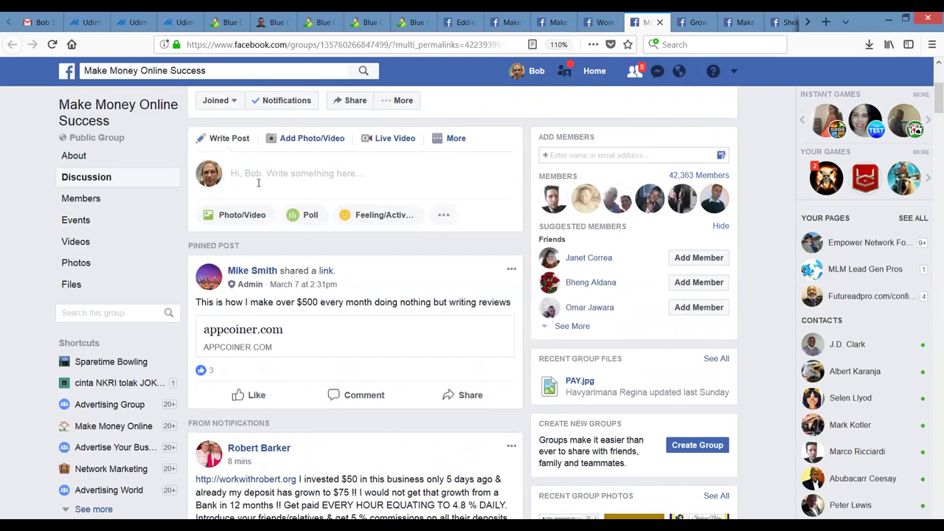
pyautogui.click(258, 181)
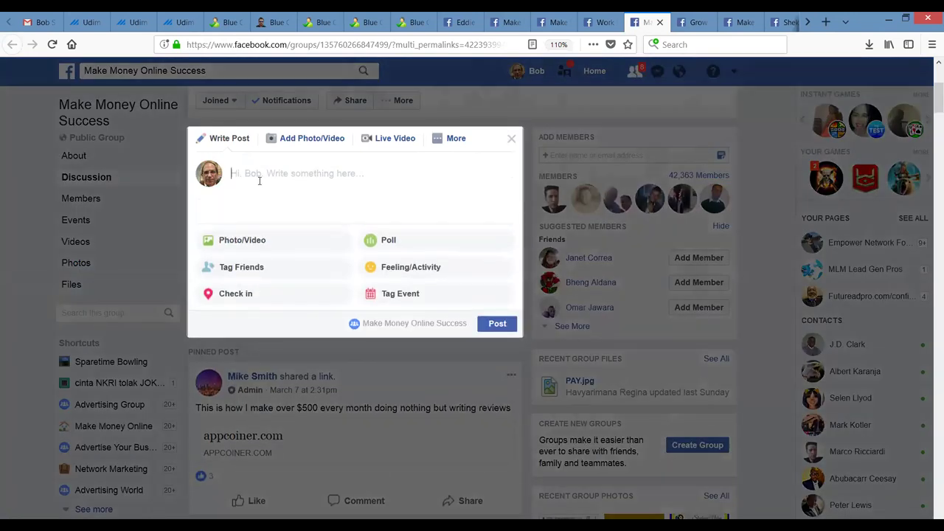
pyautogui.write('TRANSFORMATIONAL WEALTH The Best MONEY Making System Online 5 Years Running This Super STRONG Strategy Has Been Proven to Work Watch the Video Get Excited http://transformationalwealth.millionairemakers.biz/')
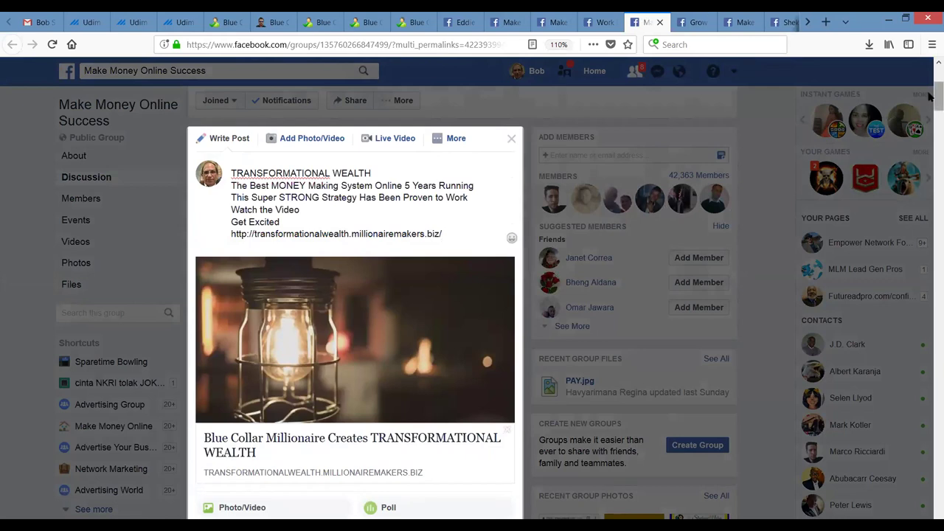
pyautogui.scroll(-4, 472, 295)
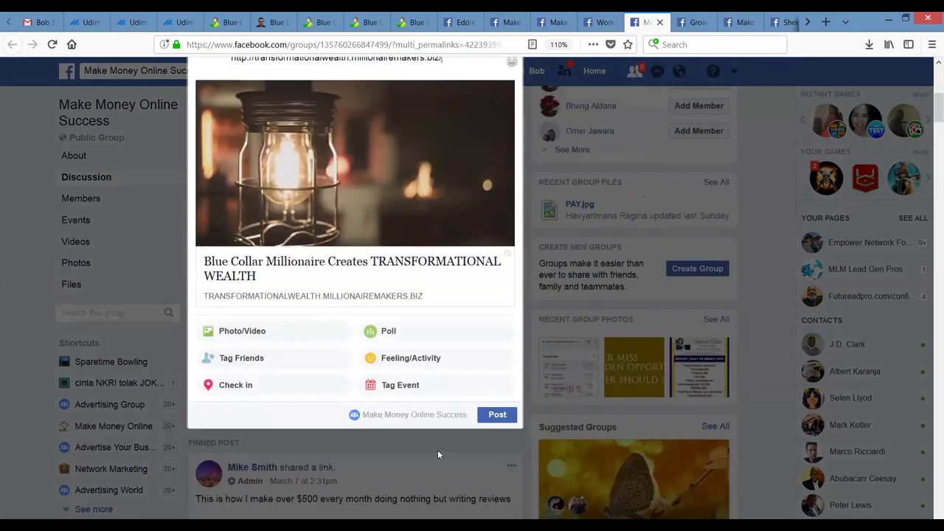
pyautogui.click(495, 419)
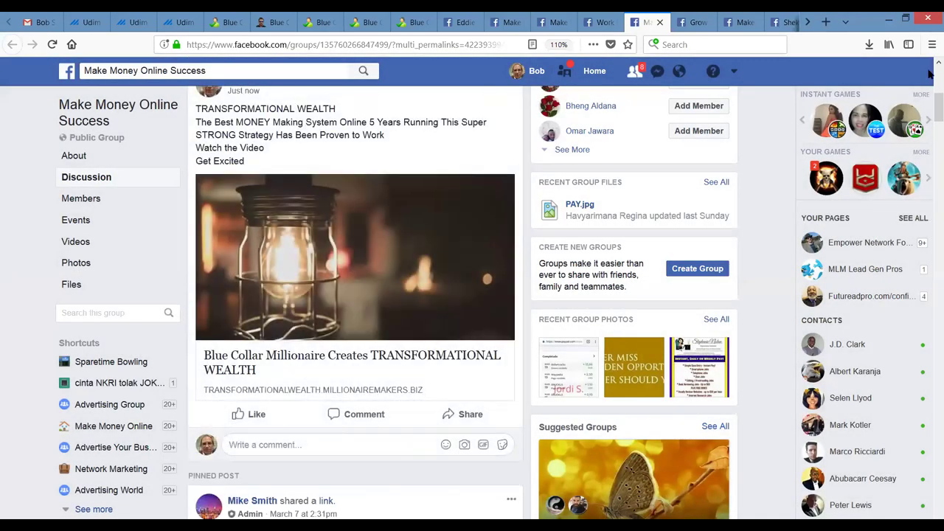
pyautogui.scroll(3, 931, 87)
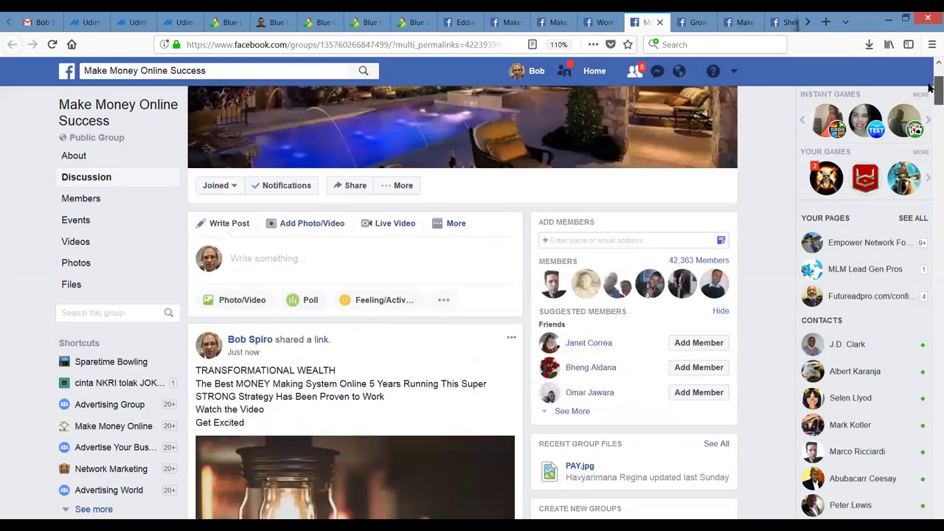
# Publish the copied TRANSFORMATIONAL WEALTH ad with its landing page link in the Grow Your Online Business group.
pyautogui.click(693, 22)
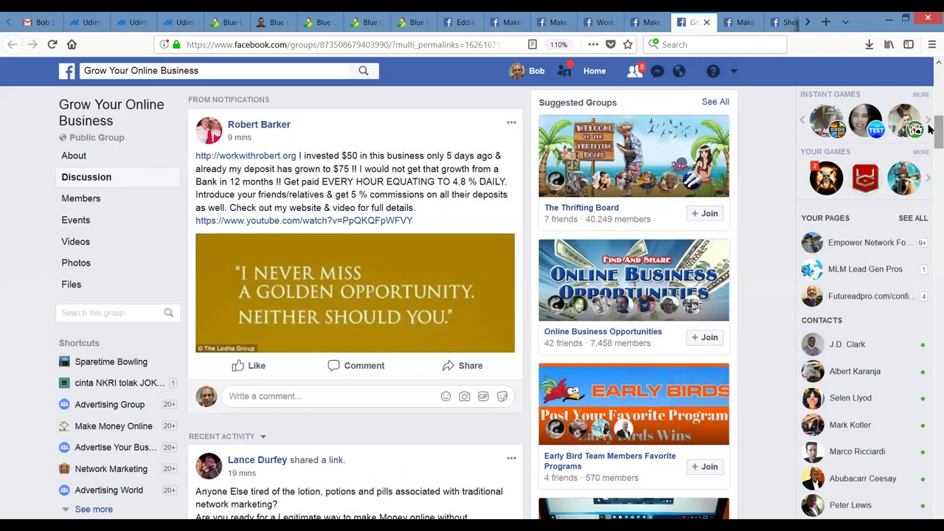
pyautogui.scroll(3, 931, 107)
pyautogui.scroll(4, 930, 107)
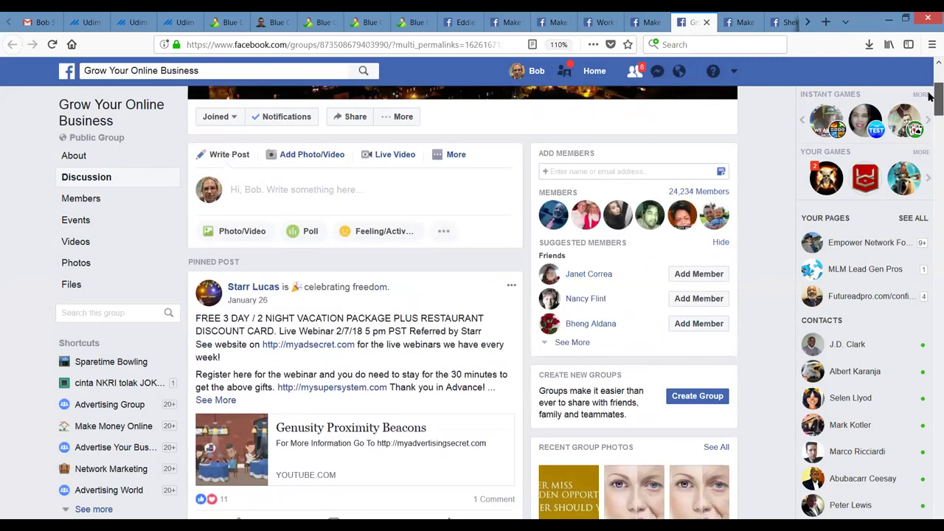
pyautogui.scroll(3, 931, 95)
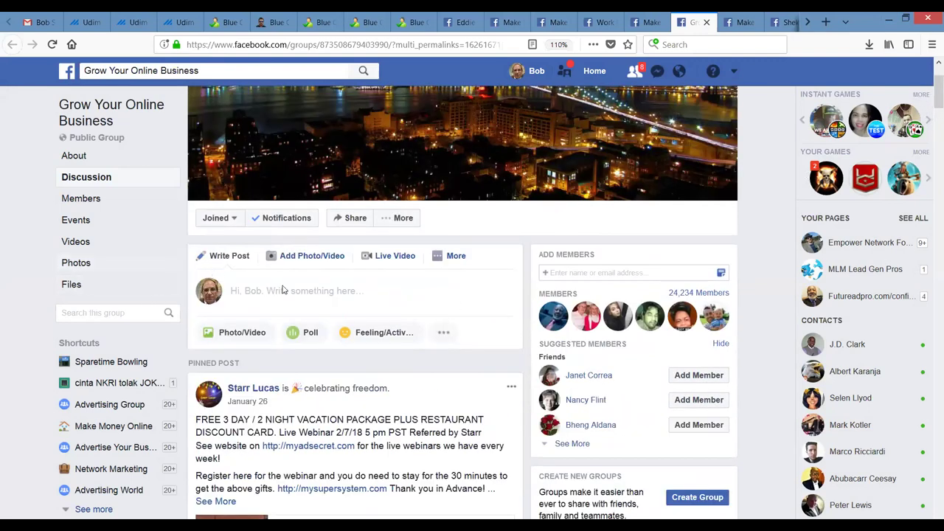
pyautogui.click(254, 290)
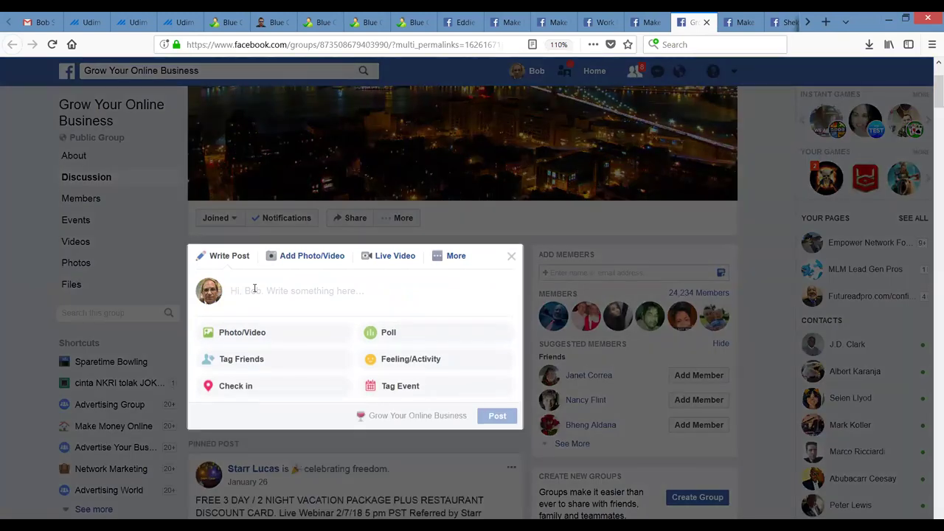
pyautogui.write('TRANSFORMATIONAL WEALTH The Best MONEY Making System Online 5 Years Running This Super STRONG Strategy Has Been Proven to Work Watch the Video Get Excited http://transformationalwealth.millionairemakers.biz/')
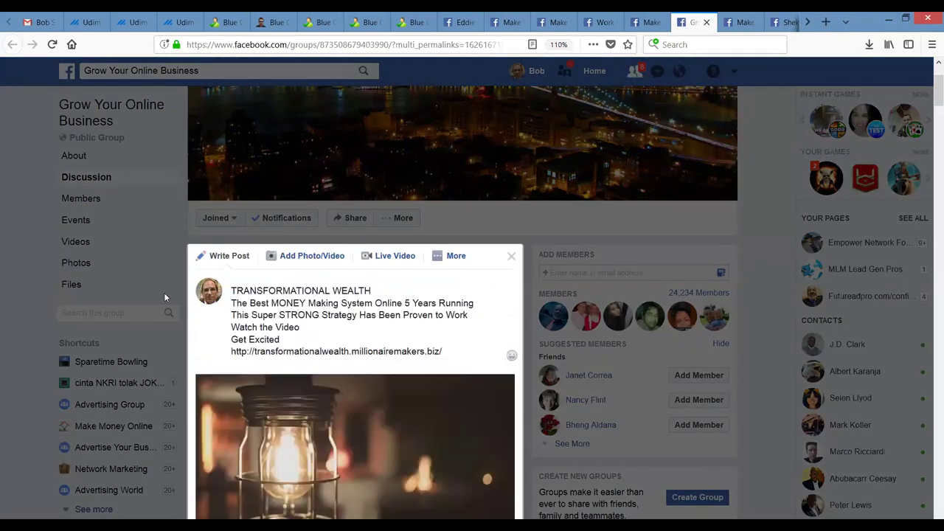
pyautogui.moveTo(231, 293); pyautogui.dragTo(442, 352)
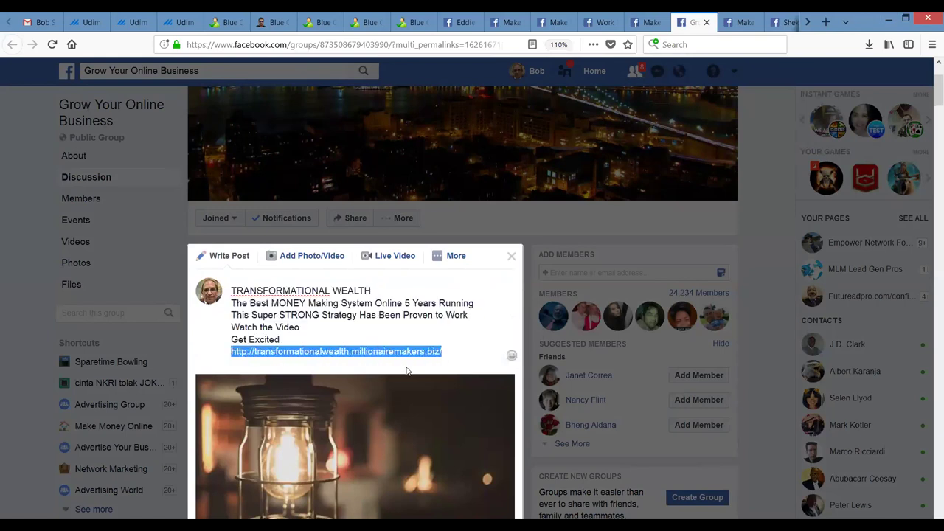
pyautogui.click(435, 350)
pyautogui.moveTo(230, 352); pyautogui.dragTo(385, 351)
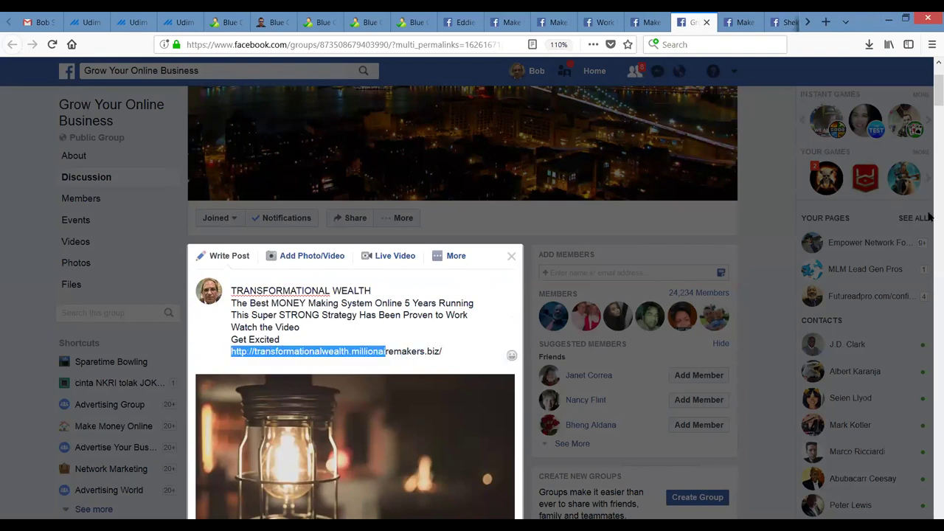
pyautogui.scroll(-1, 930, 107)
pyautogui.scroll(-5, 930, 106)
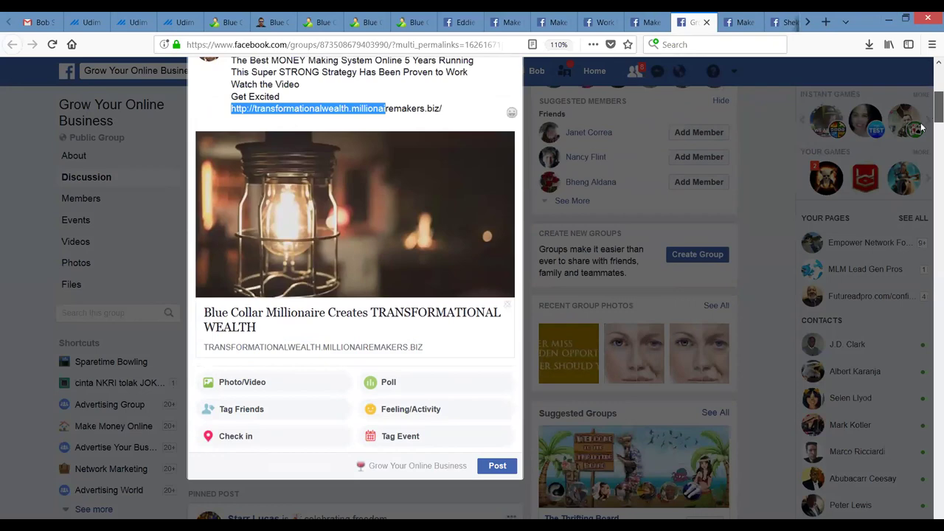
pyautogui.click(487, 472)
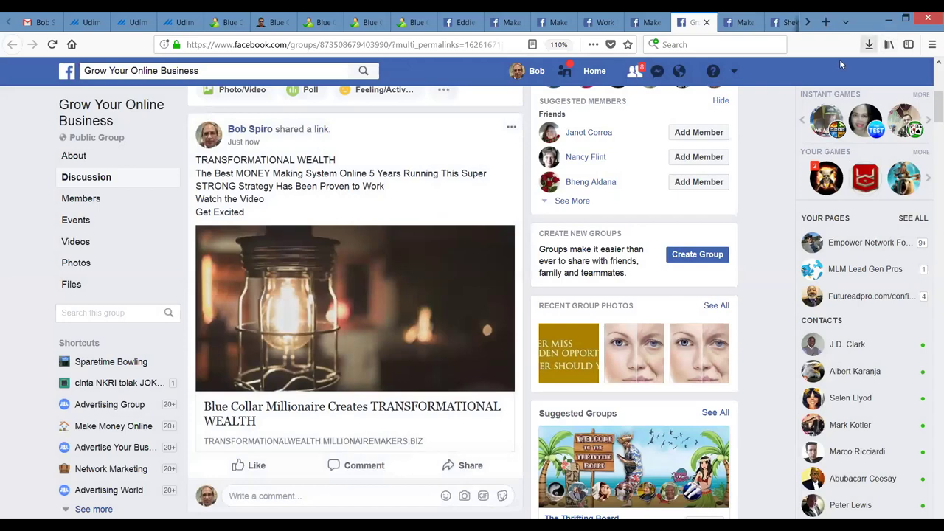
# Publish the copied TRANSFORMATIONAL WEALTH ad with its landing page link in the Make Money Online Power group.
pyautogui.click(735, 24)
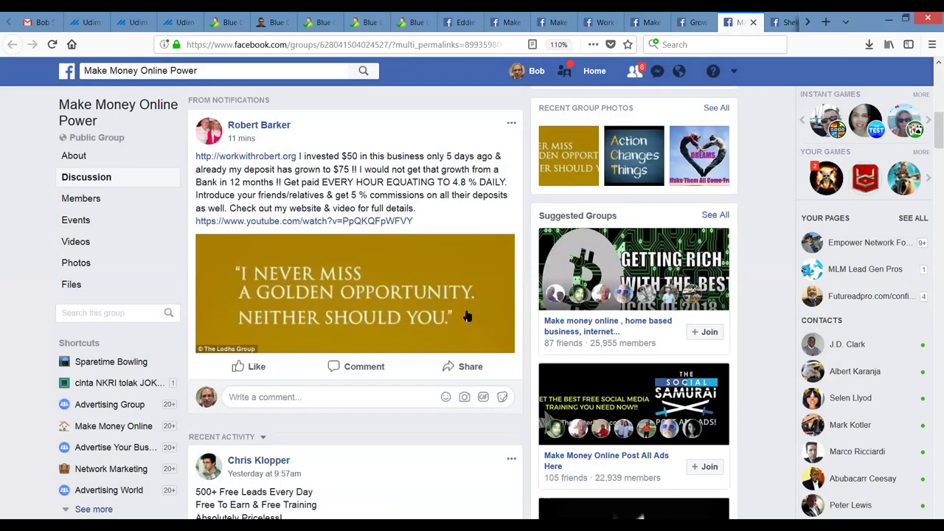
pyautogui.moveTo(931, 118); pyautogui.dragTo(931, 83)
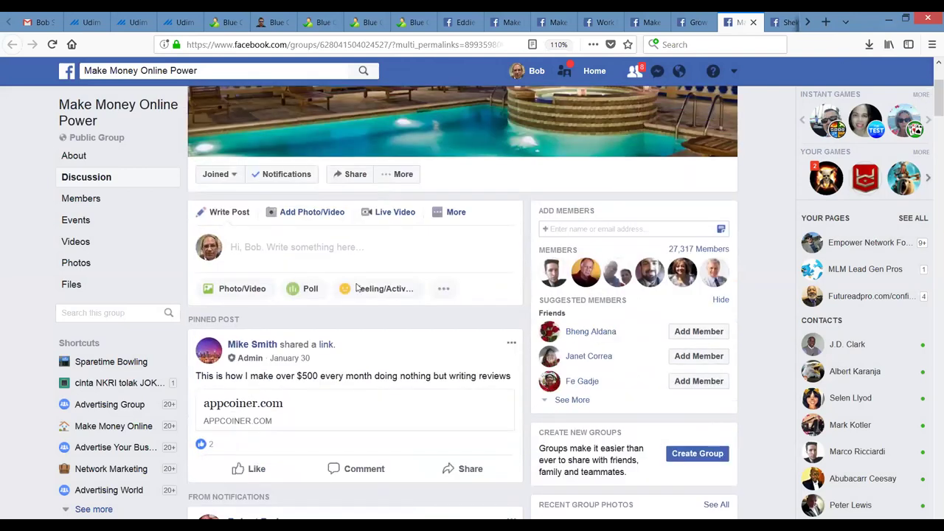
pyautogui.click(248, 249)
pyautogui.write('TRANSFORMATIONAL WEALTH The Best MONEY Making System Online 5 Years Running This Super STRONG Strategy Has Been Proven to Work Watch the Video Get Excited http://transformationalwealth.millionairemakers.biz/')
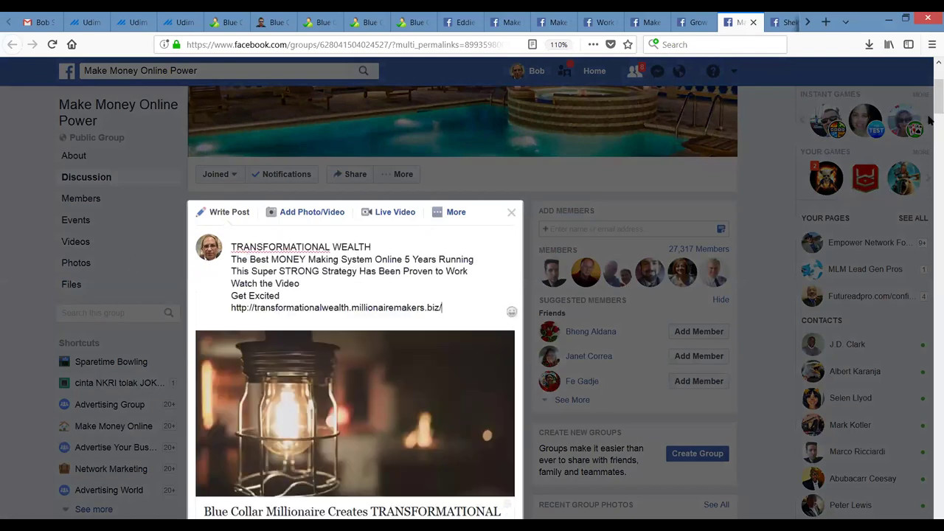
pyautogui.scroll(-5, 596, 294)
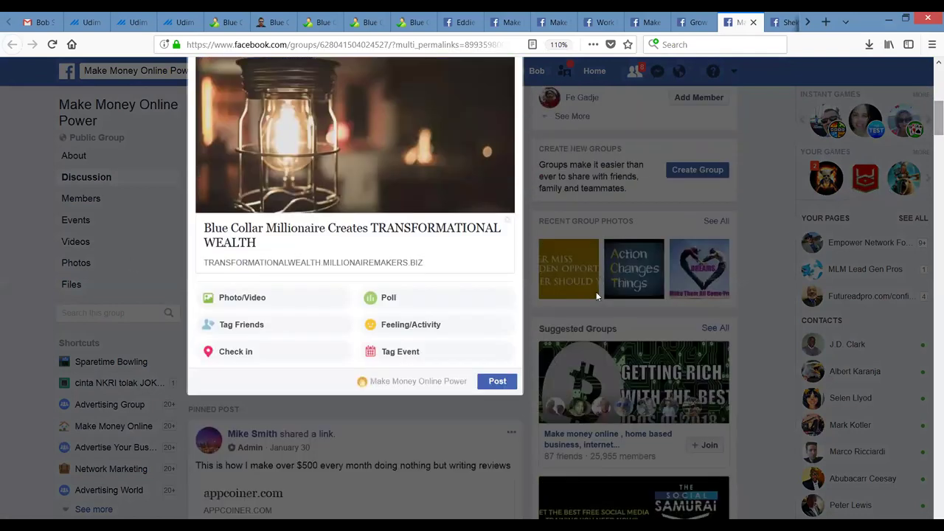
pyautogui.click(497, 381)
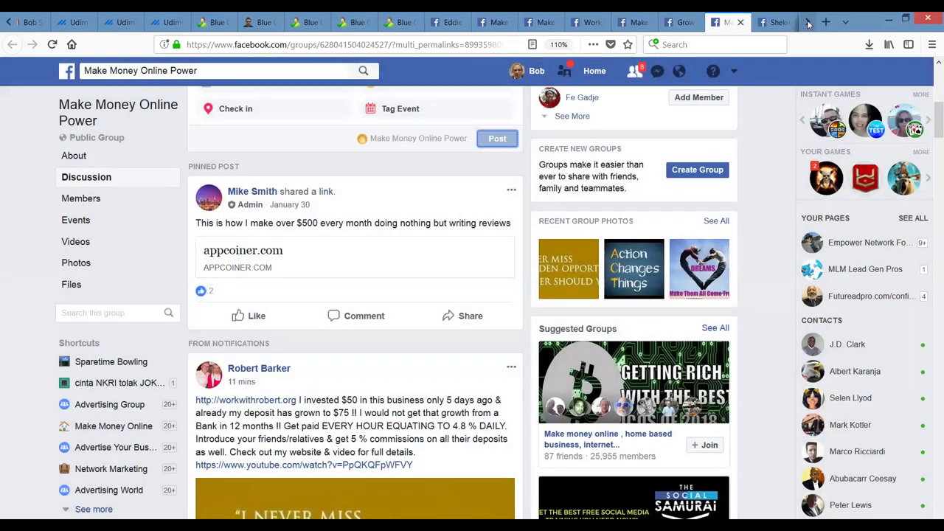
# Close the friend's Facebook profile page and switch to AWeber, setting the current list to 4corners.
pyautogui.scroll(-4, 607, 22)
pyautogui.click(604, 23)
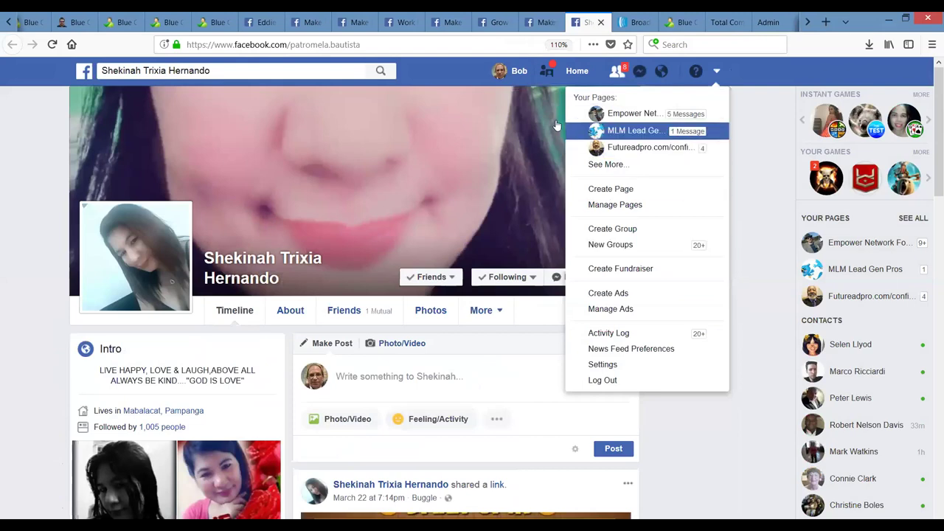
pyautogui.click(601, 23)
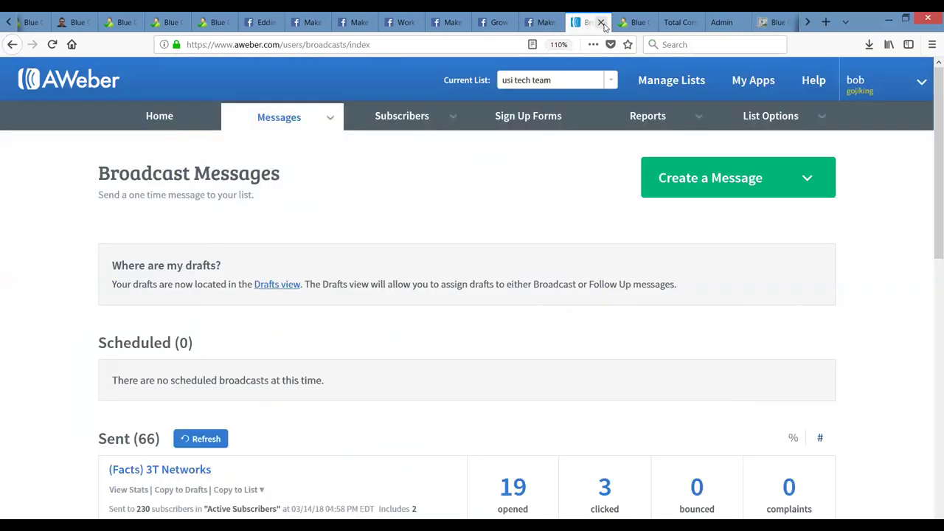
pyautogui.click(930, 91)
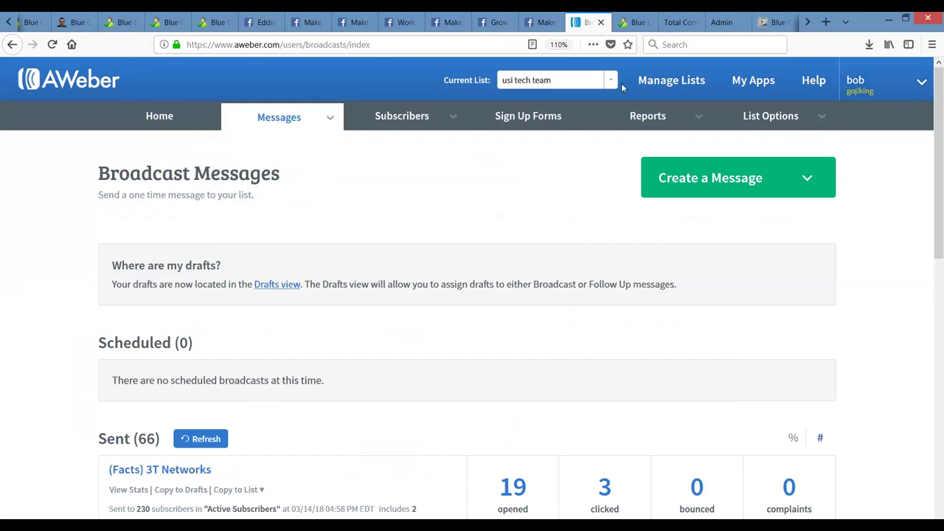
pyautogui.click(611, 79)
pyautogui.moveTo(611, 234); pyautogui.dragTo(606, 108)
pyautogui.click(516, 116)
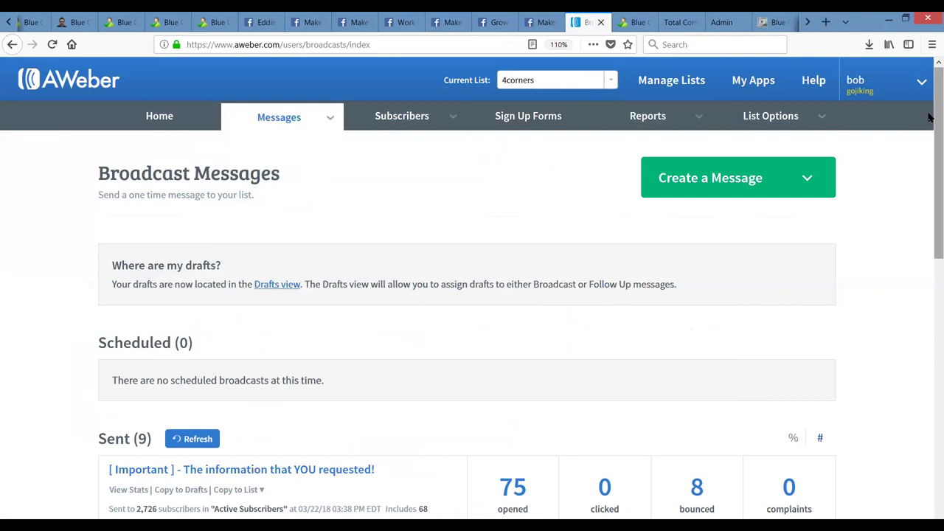
# Look over the sent broadcasts of the 4corners list and open its Legacy Follow Up Series.
pyautogui.moveTo(931, 98); pyautogui.dragTo(931, 154)
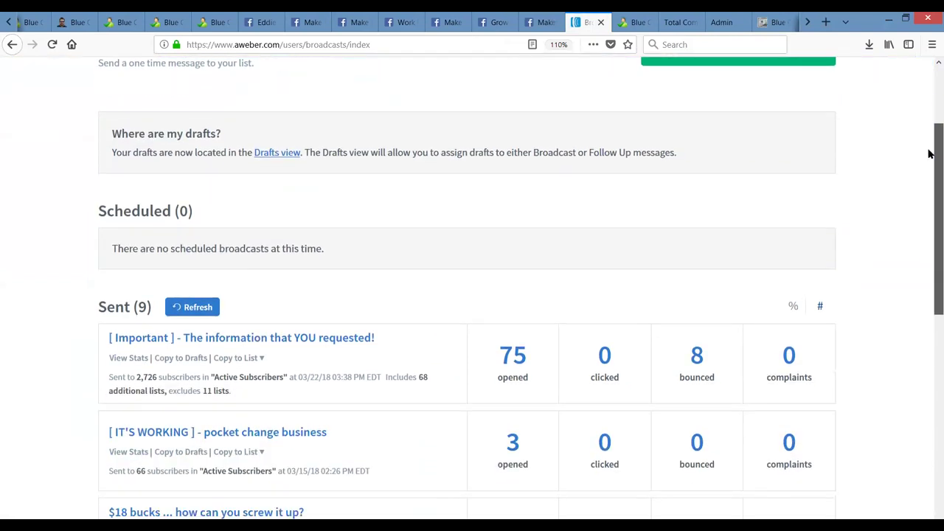
pyautogui.scroll(3, 219, 184)
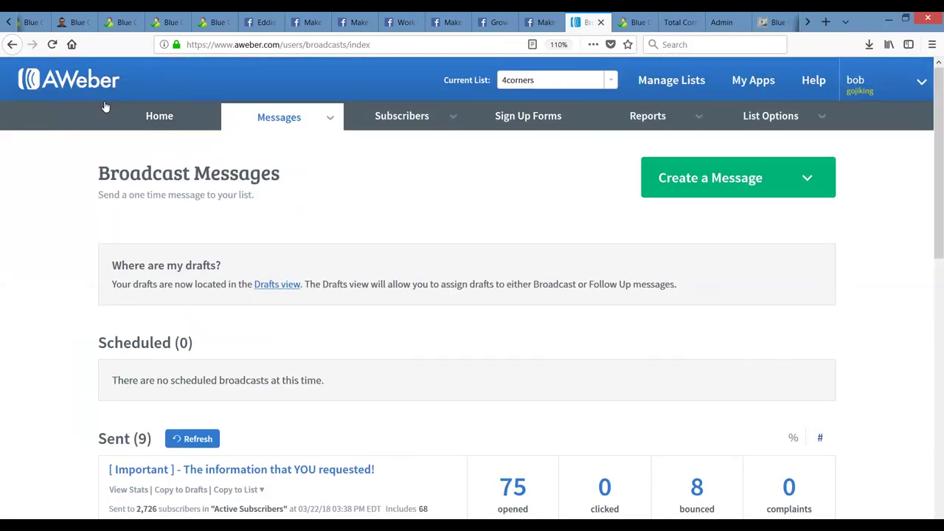
pyautogui.click(282, 121)
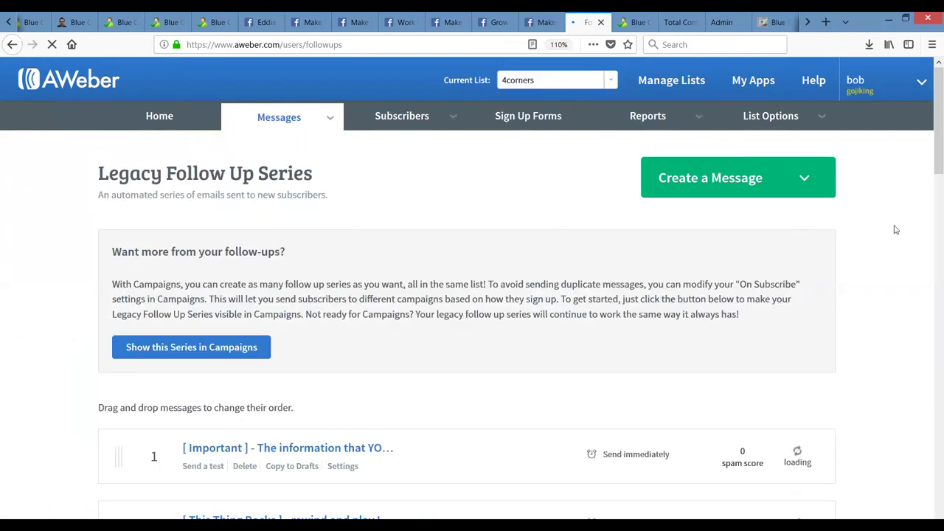
# Send a test of follow-up message 1, "[ Important ] - The information that YOU requested!", to the prefilled e-mail address and close the dialog.
pyautogui.moveTo(929, 96); pyautogui.dragTo(929, 171)
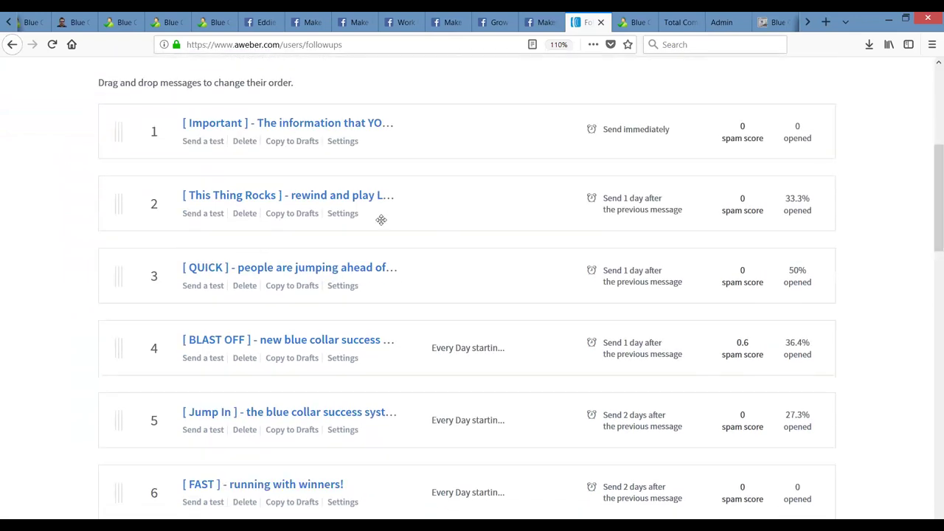
pyautogui.click(201, 142)
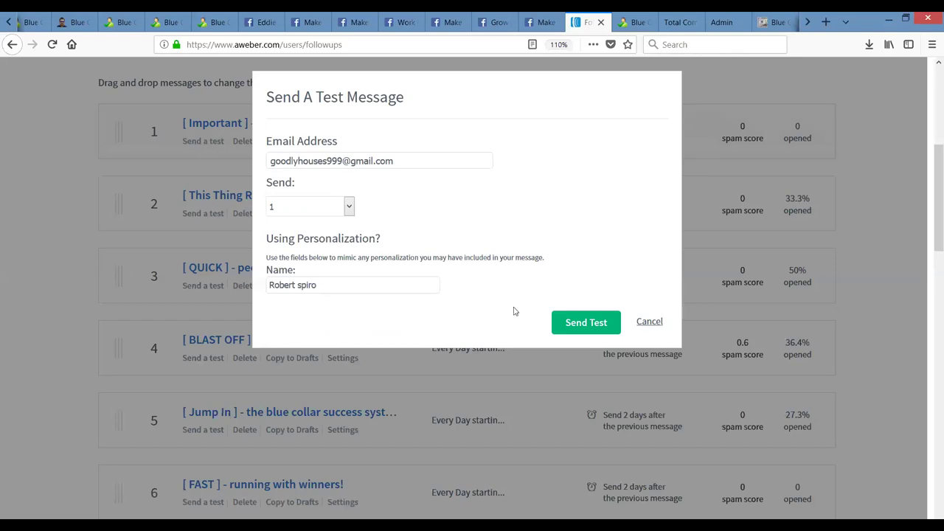
pyautogui.click(575, 320)
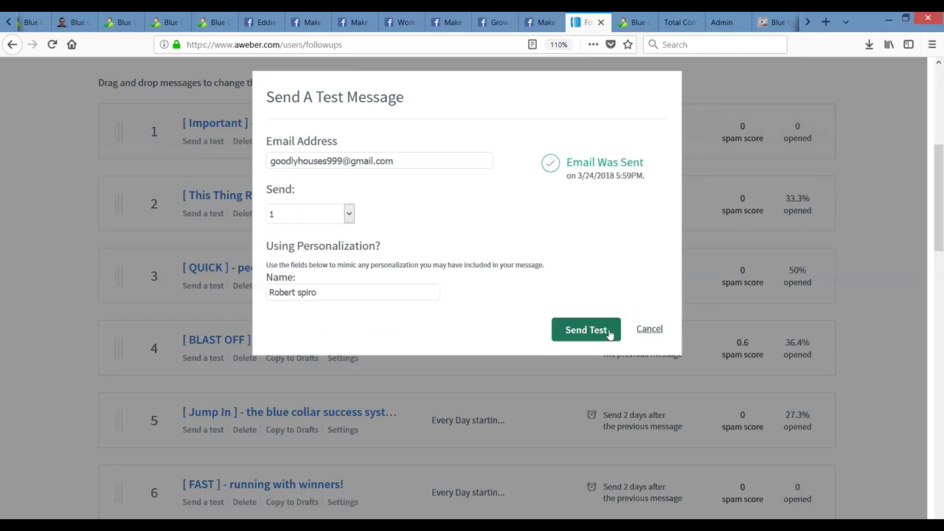
pyautogui.click(648, 329)
# Send a test of follow-up message 15, the "[ YES YOU ]" e-mail, to the prefilled e-mail address.
pyautogui.moveTo(928, 168); pyautogui.dragTo(930, 361)
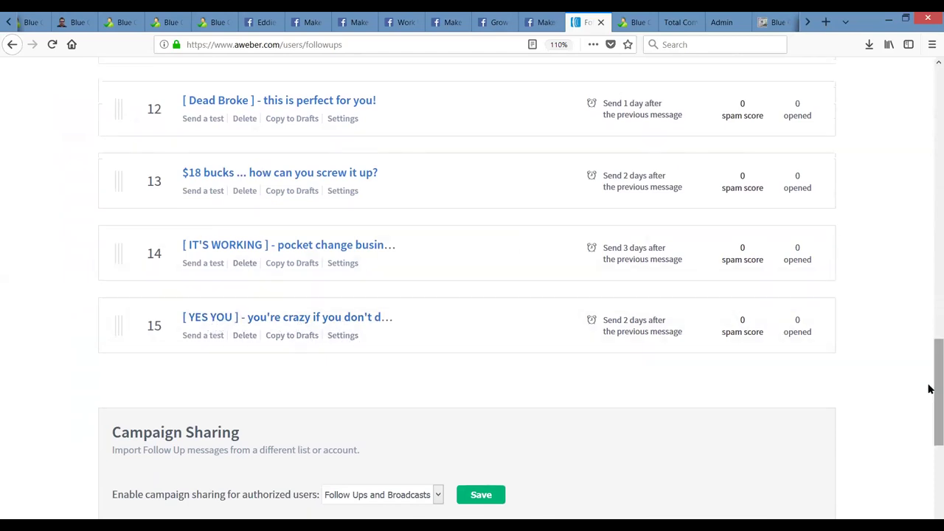
pyautogui.moveTo(931, 388); pyautogui.dragTo(930, 389)
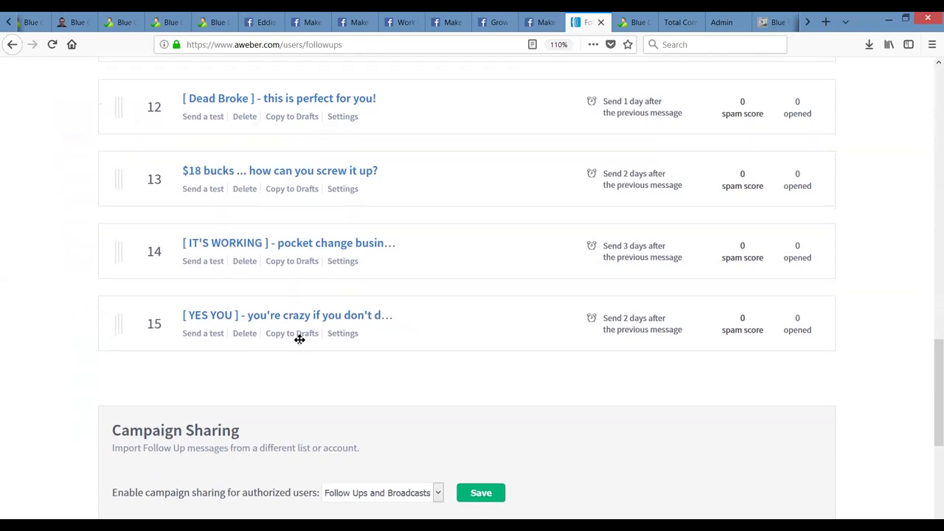
pyautogui.click(201, 335)
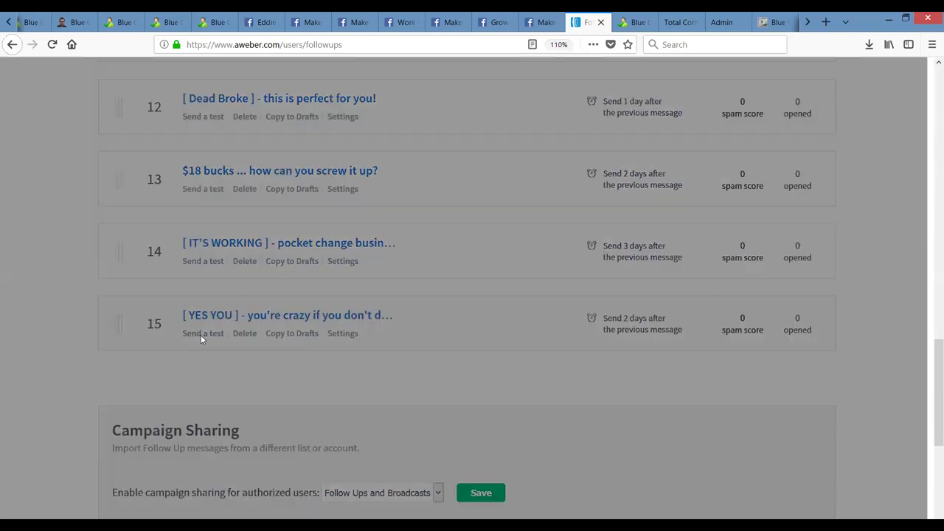
pyautogui.click(567, 322)
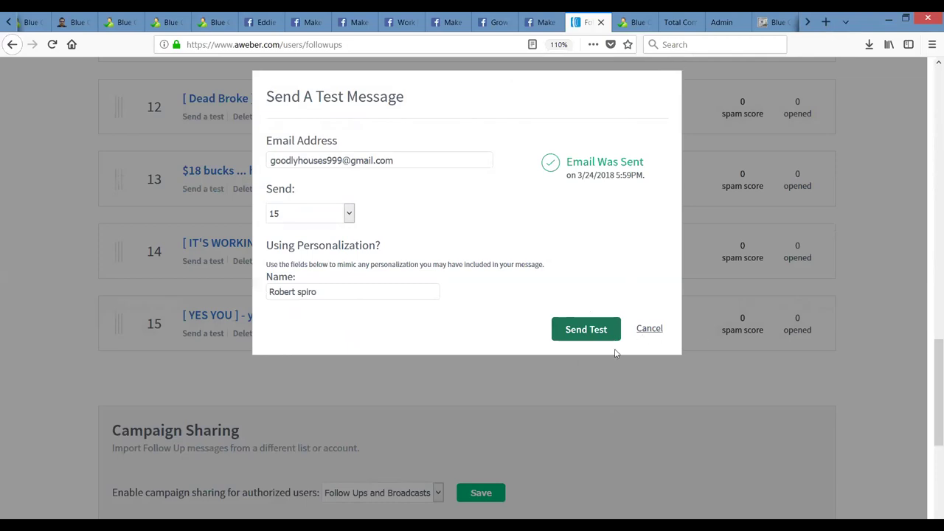
# Close the test message dialog and open the list settings of the 4corners list.
pyautogui.click(647, 330)
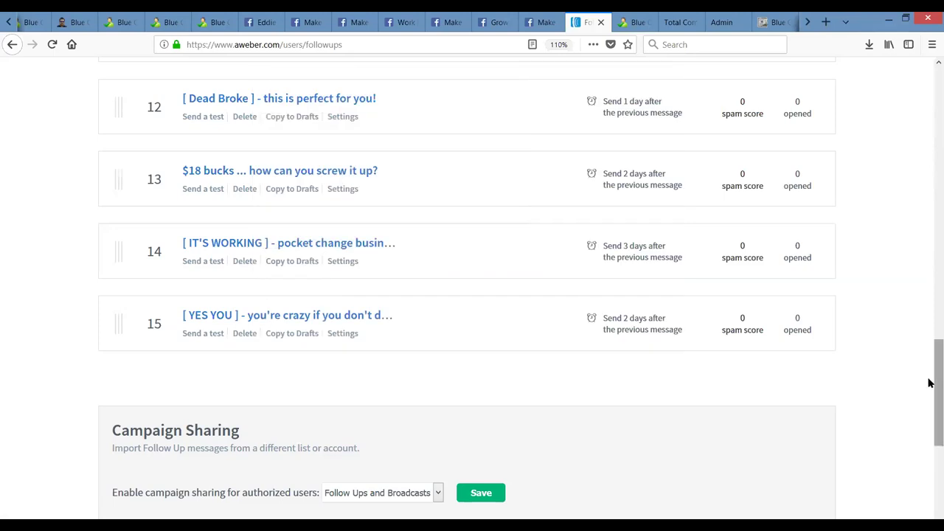
pyautogui.moveTo(931, 344); pyautogui.dragTo(931, 79)
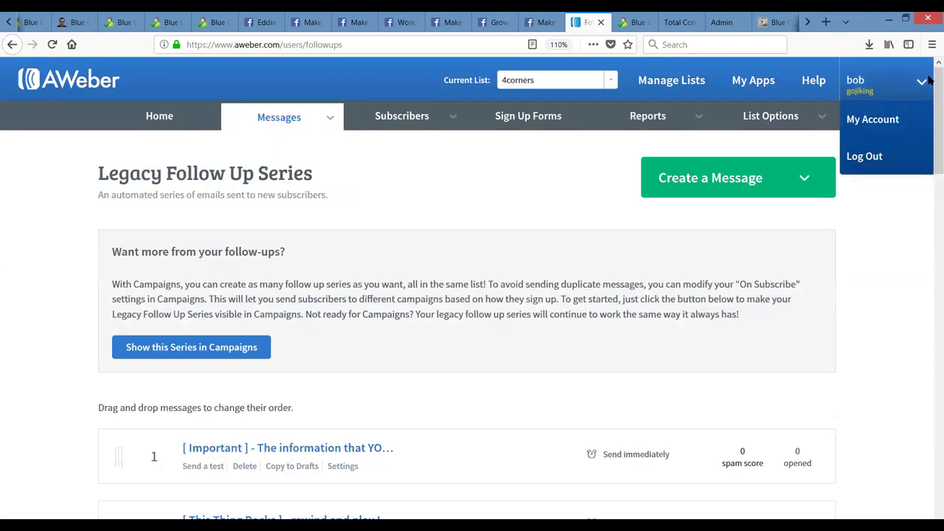
pyautogui.moveTo(820, 120)
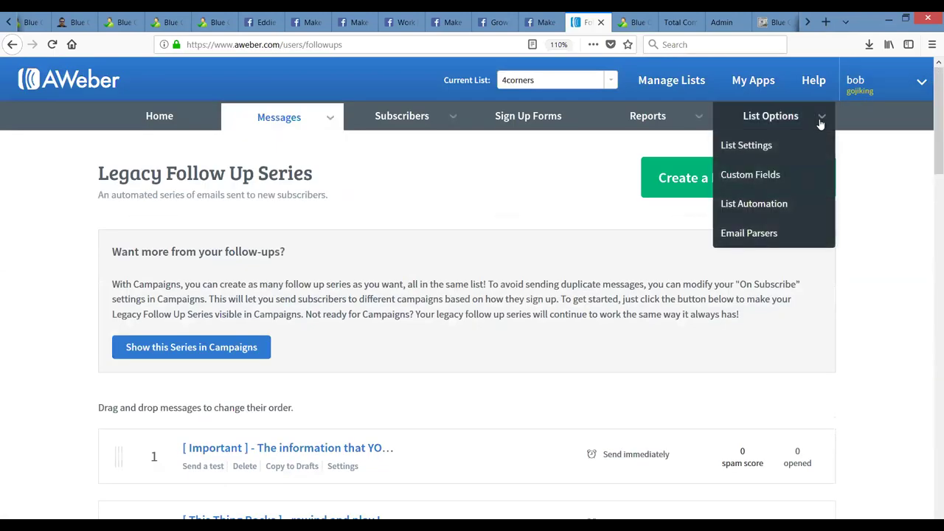
pyautogui.click(758, 146)
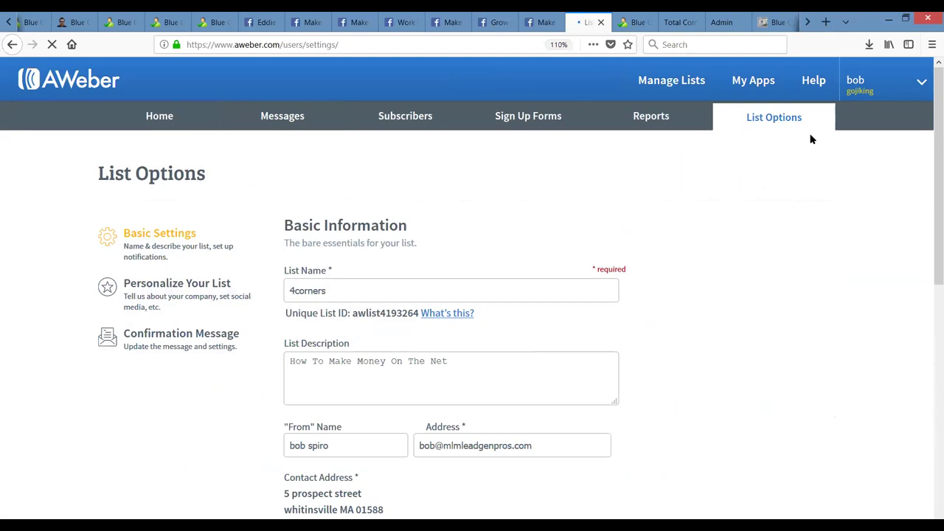
pyautogui.scroll(-1, 931, 106)
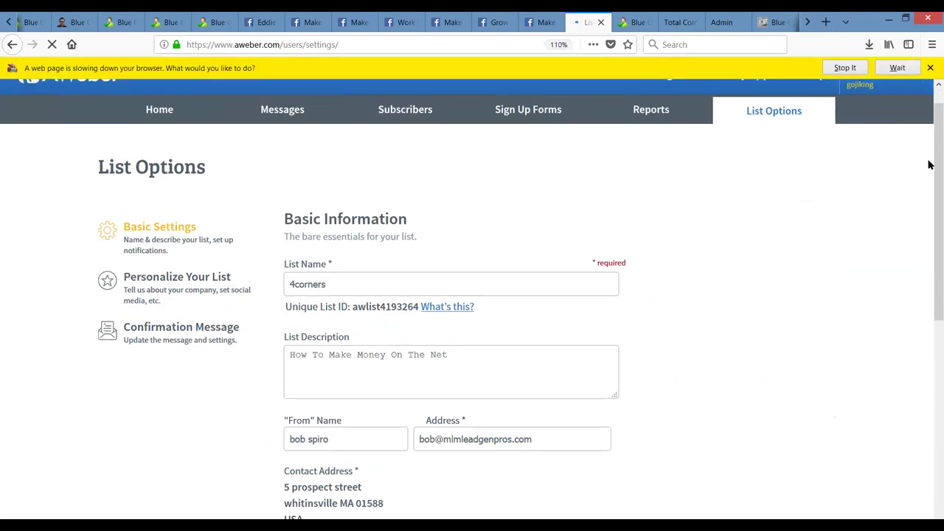
pyautogui.scroll(-3, 929, 193)
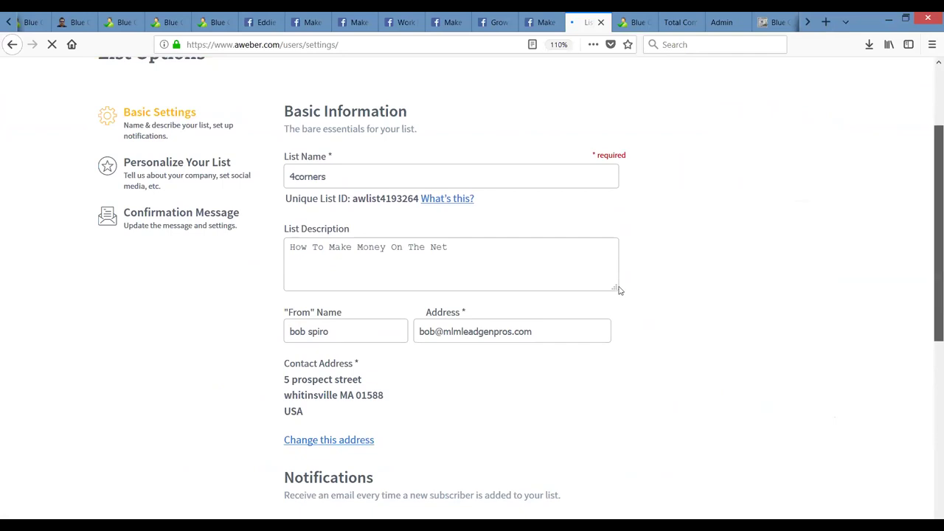
# Examine the list description, sender and contact details, and new-subscriber notifications in the basic settings.
pyautogui.click(287, 246)
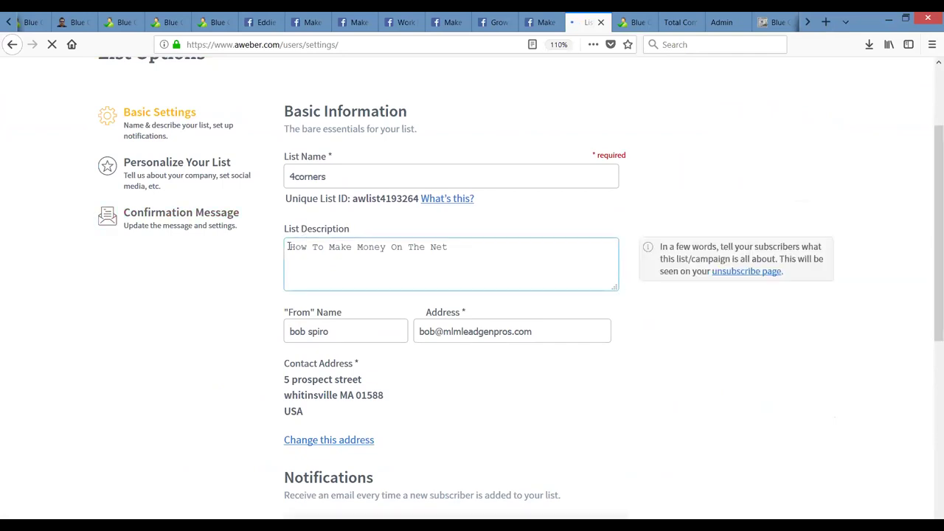
pyautogui.hotkey('ctrl', 'a')
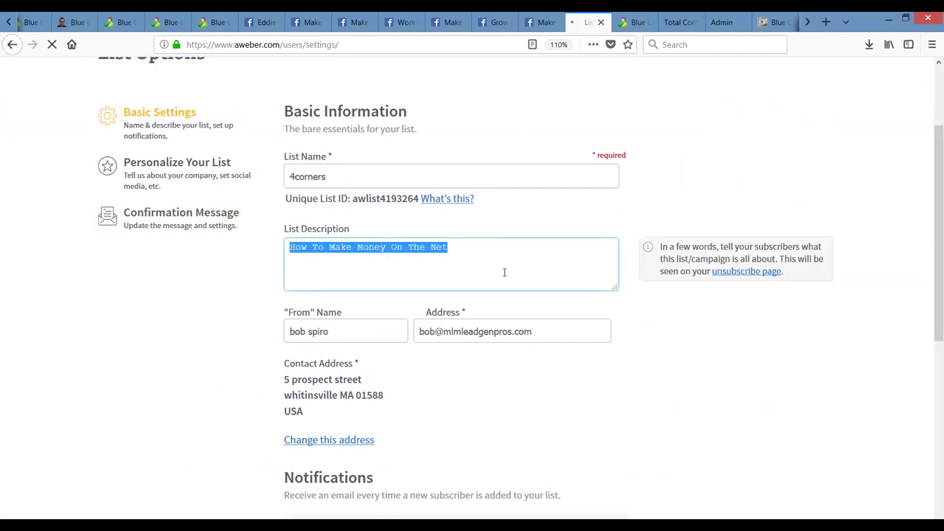
pyautogui.click(430, 250)
pyautogui.moveTo(930, 220); pyautogui.dragTo(929, 280)
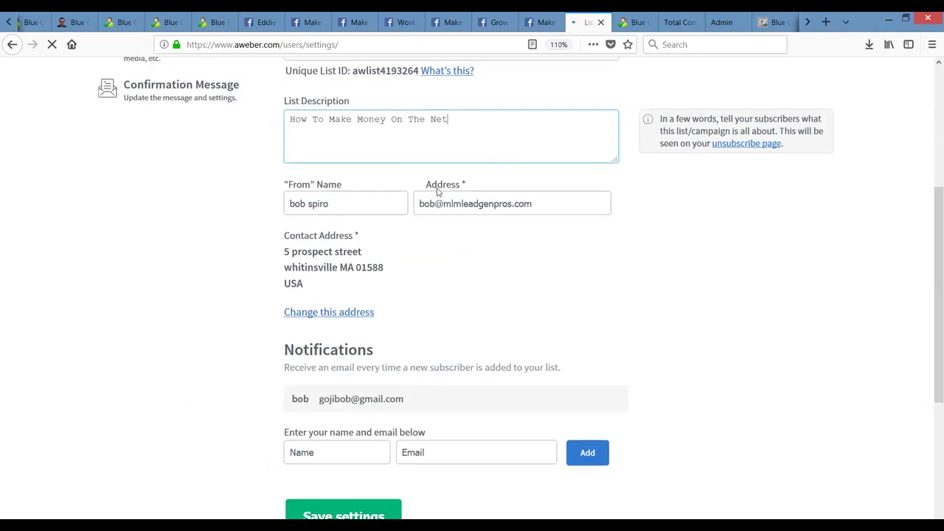
pyautogui.moveTo(931, 327); pyautogui.dragTo(929, 415)
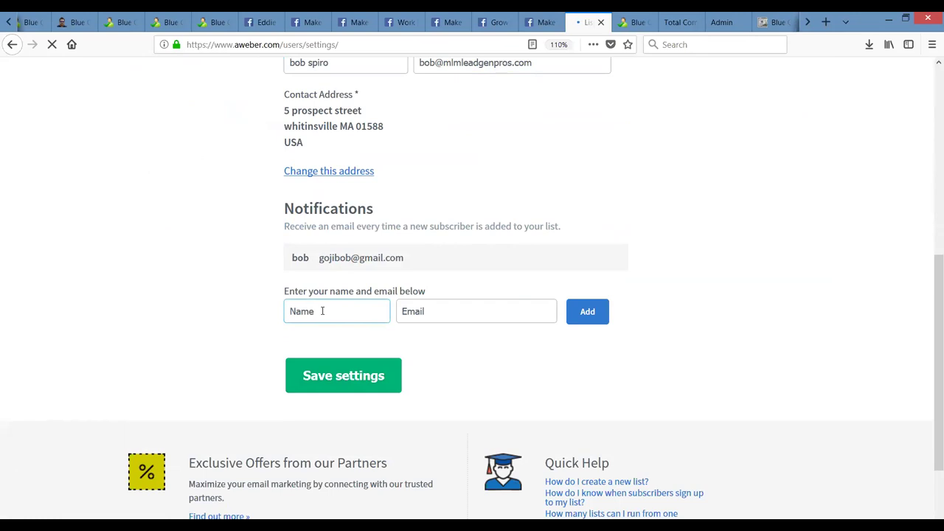
pyautogui.scroll(2, 908, 248)
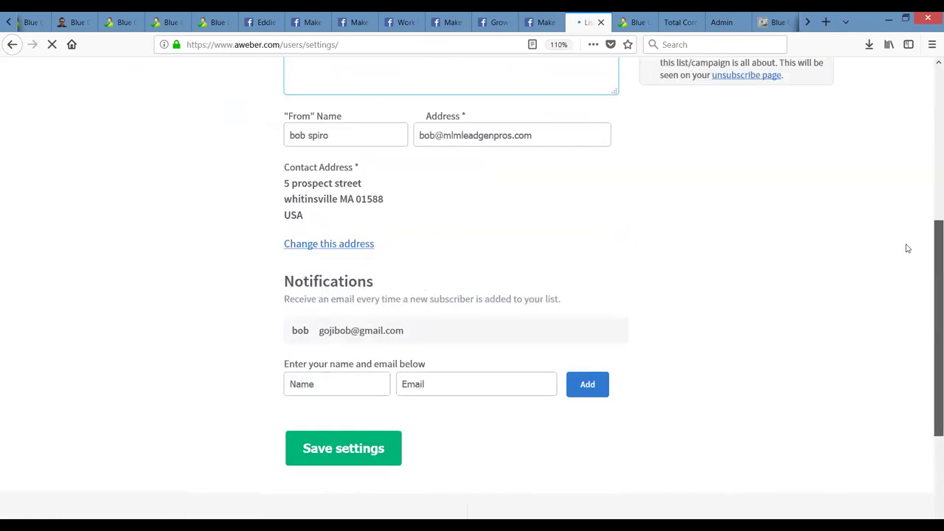
pyautogui.scroll(5, 907, 221)
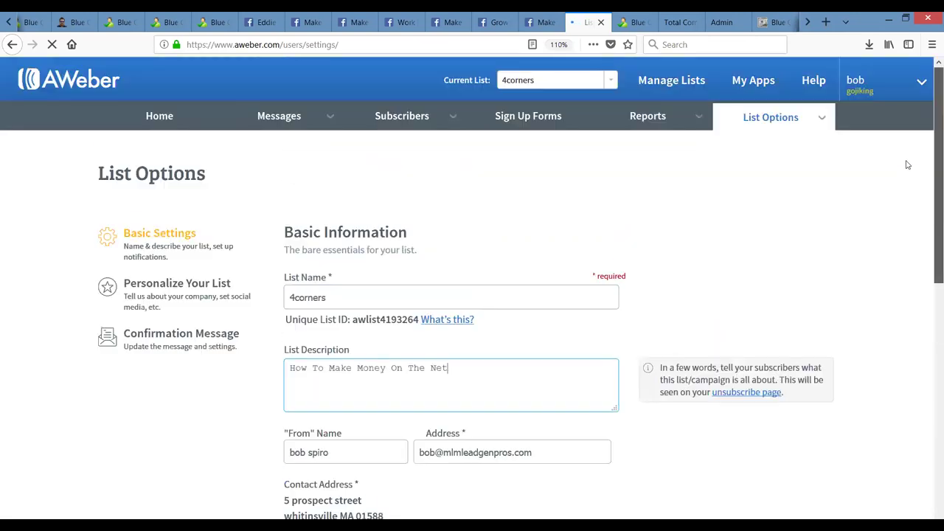
# Open the Personalize Your List settings and review the company branding, e-mail signature and connected social media pages.
pyautogui.click(145, 289)
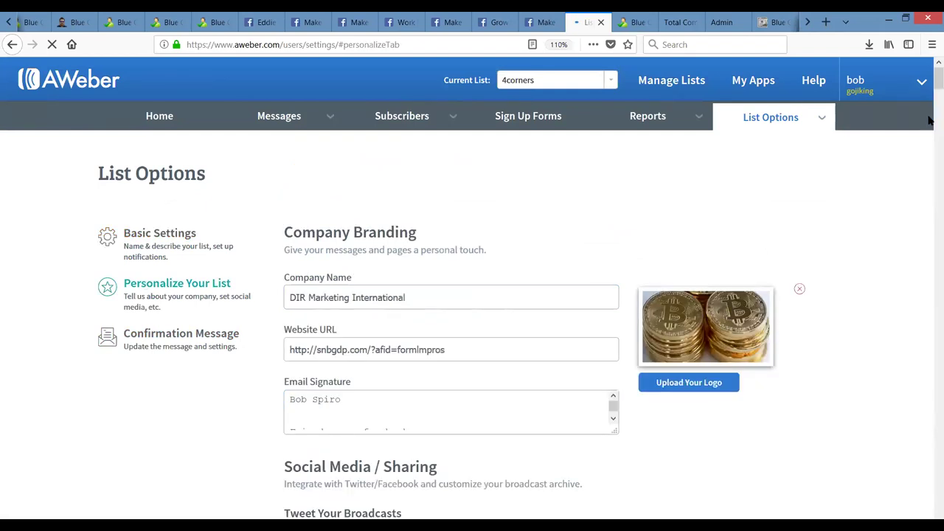
pyautogui.moveTo(931, 80); pyautogui.dragTo(930, 87)
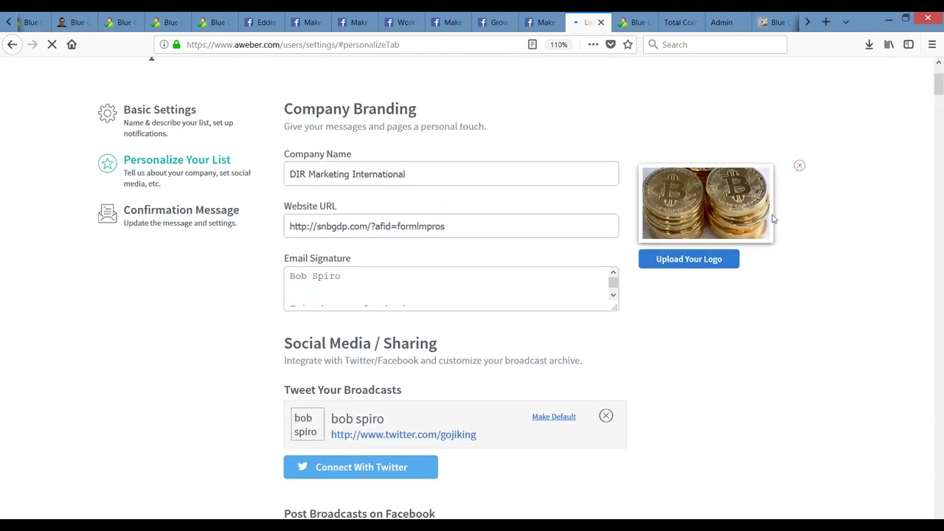
pyautogui.click(562, 276)
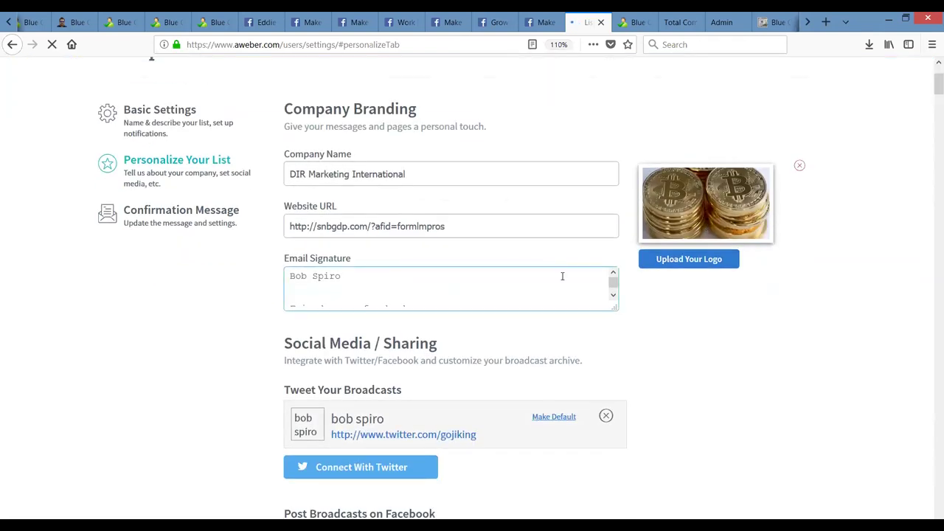
pyautogui.moveTo(285, 257); pyautogui.dragTo(377, 262)
pyautogui.click(612, 288)
pyautogui.click(612, 296)
pyautogui.click(613, 296)
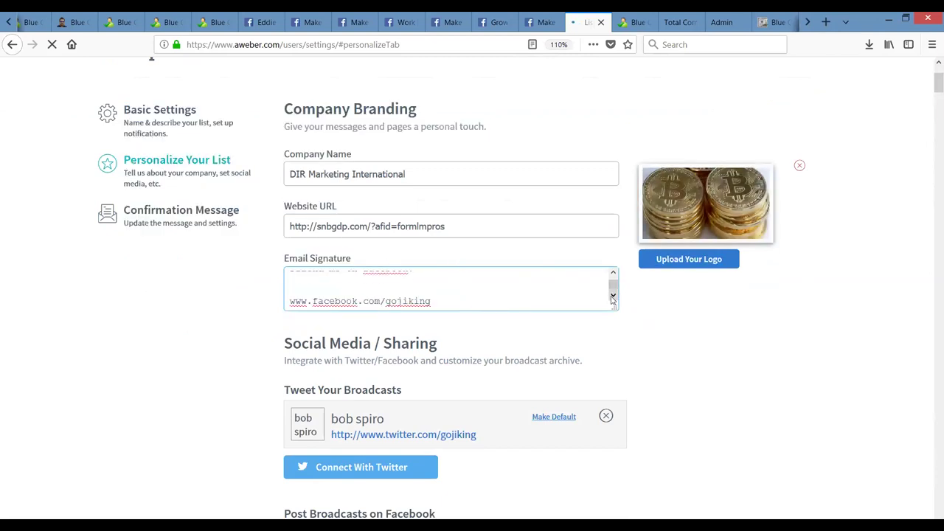
pyautogui.click(612, 274)
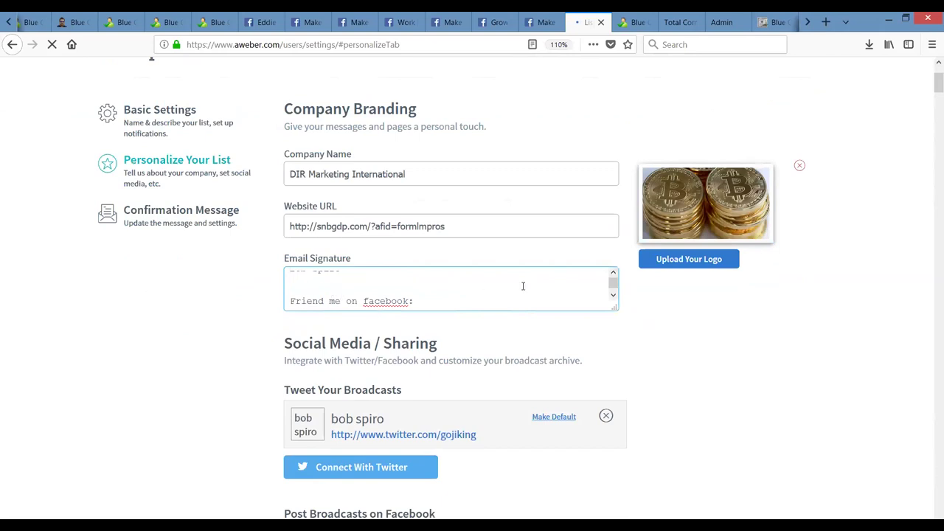
pyautogui.click(612, 297)
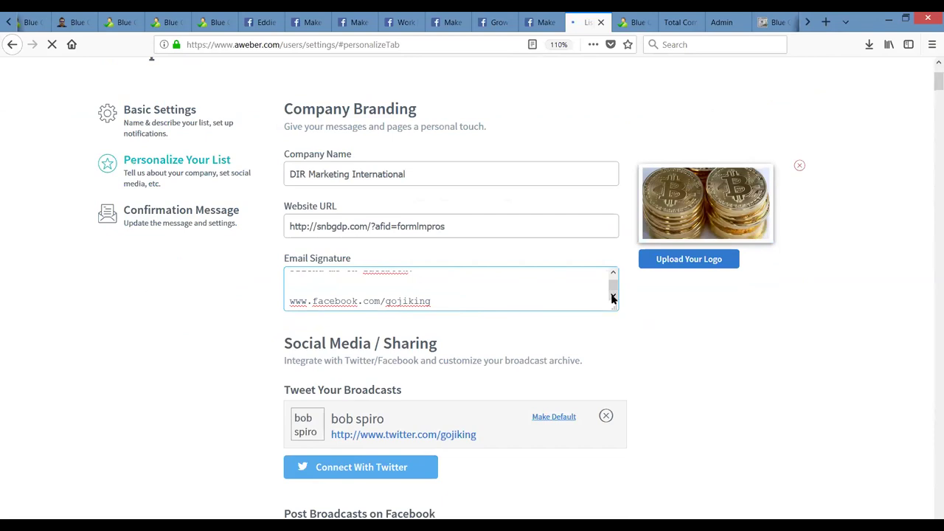
pyautogui.moveTo(930, 84); pyautogui.dragTo(930, 509)
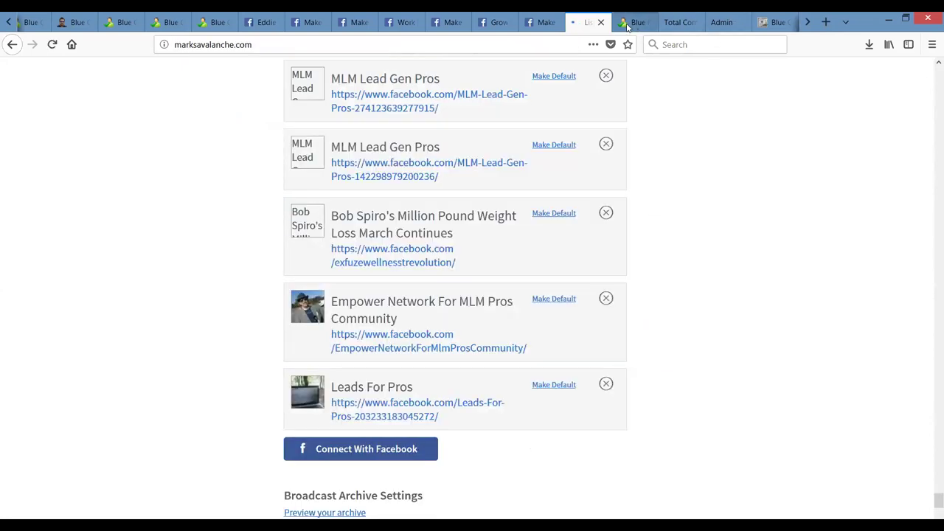
# Switch to the Transformational Wealth capture page and opt in with an e-mail address to reach its video page.
pyautogui.hotkey('ctrl', 'Tab')
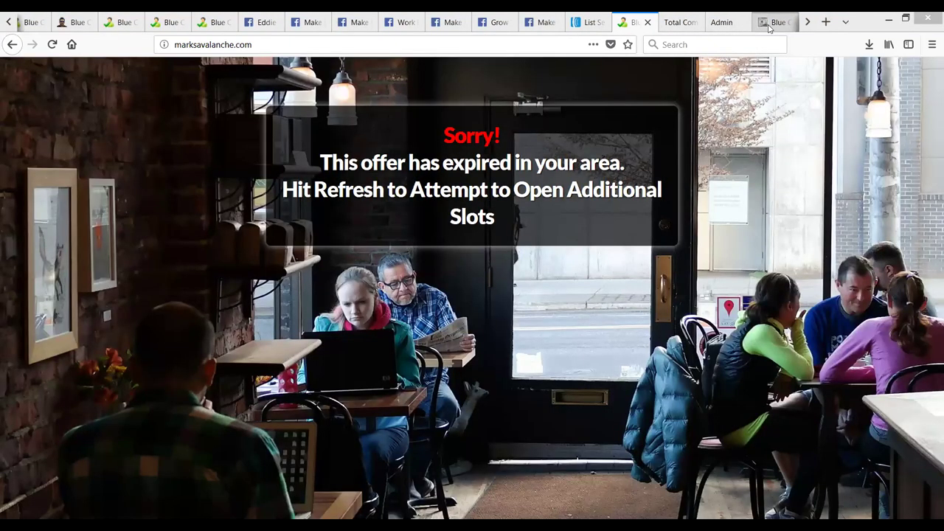
pyautogui.click(768, 24)
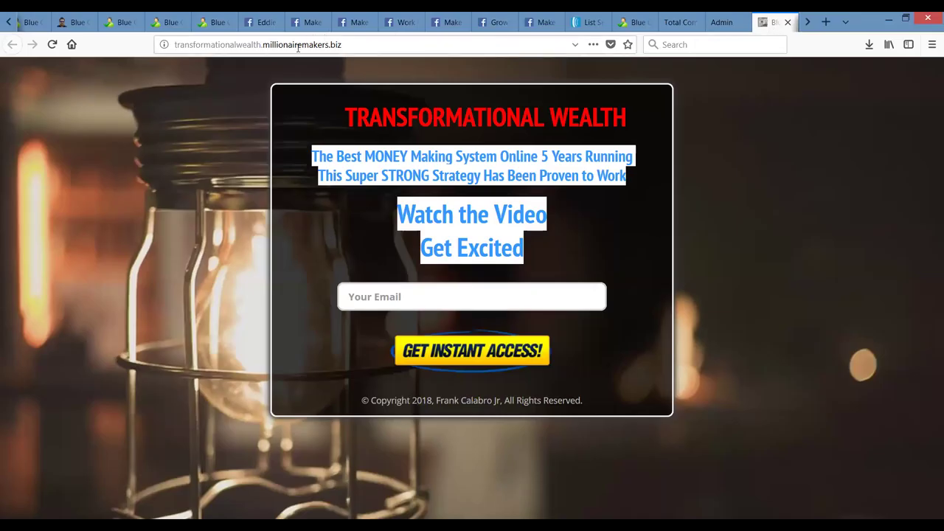
pyautogui.click(351, 296)
pyautogui.click(359, 296)
pyautogui.click(361, 318)
pyautogui.click(442, 353)
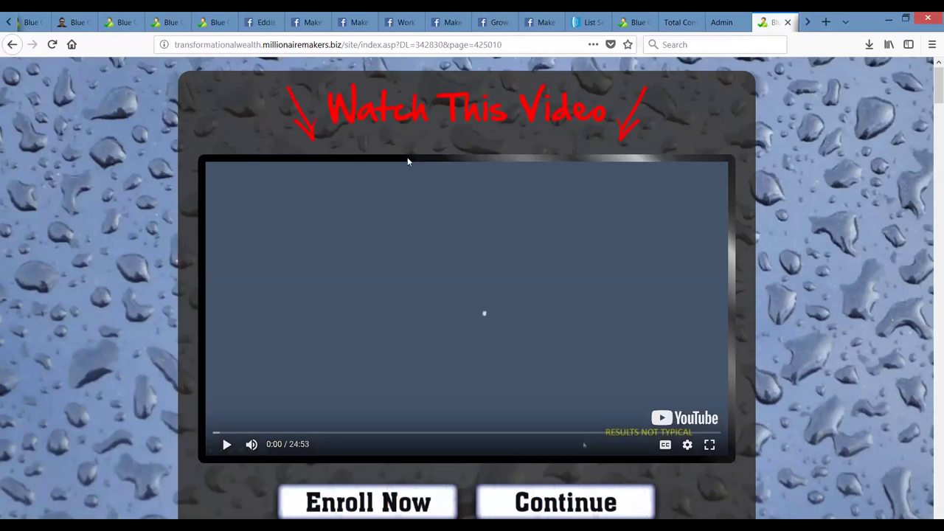
# Examine the domain, the DL referral ID and the page number in the video page's web address.
pyautogui.moveTo(174, 44); pyautogui.dragTo(337, 44)
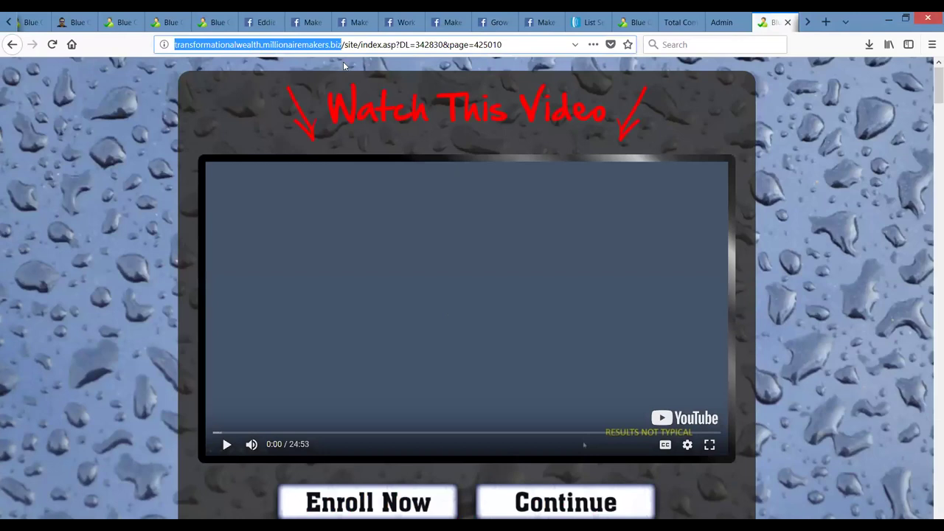
pyautogui.click(417, 44)
pyautogui.moveTo(417, 44); pyautogui.dragTo(436, 44)
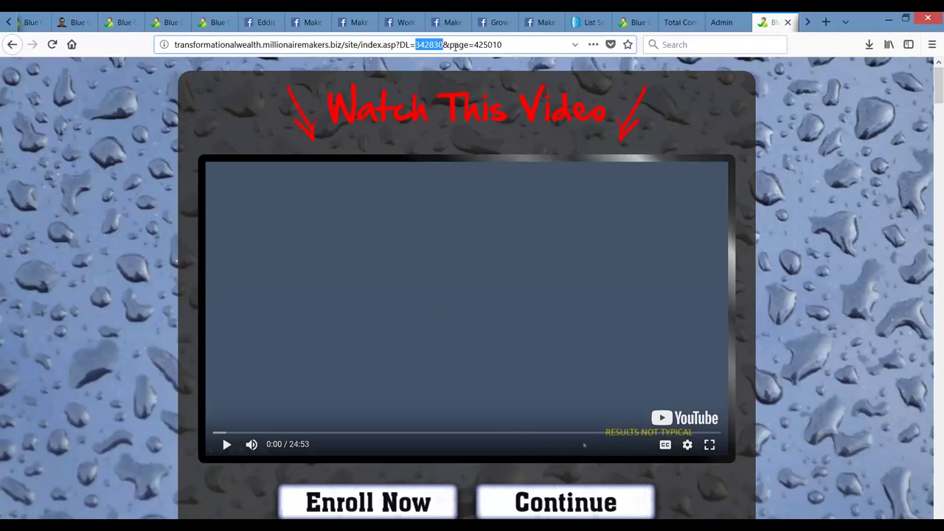
pyautogui.moveTo(473, 45); pyautogui.dragTo(505, 45)
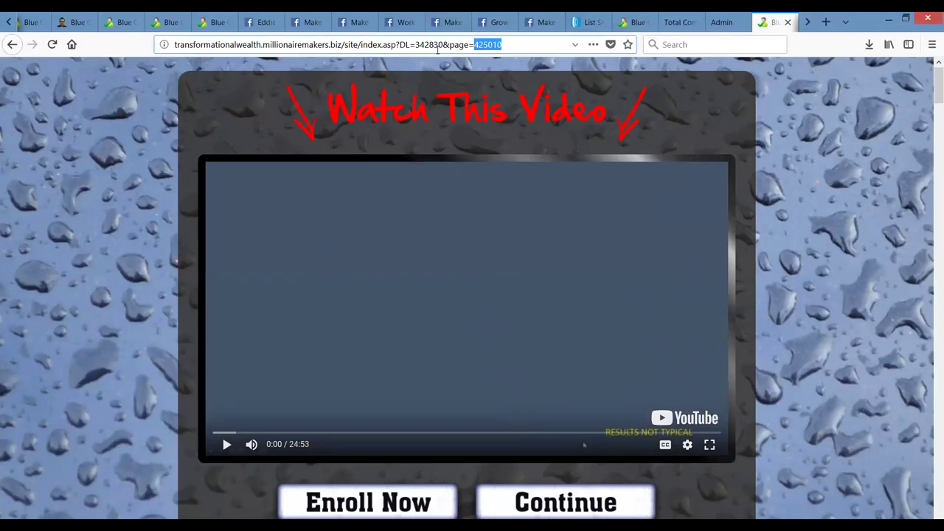
pyautogui.click(541, 48)
pyautogui.moveTo(415, 44); pyautogui.dragTo(444, 45)
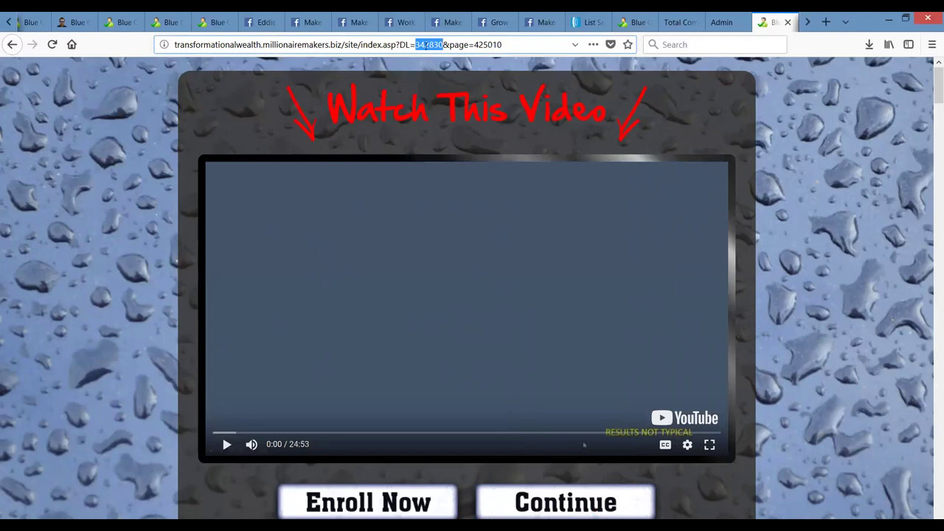
# Check the referral ID in the Power Lead System admin, and review the Global Text Snippets in the AWeber list settings.
pyautogui.click(719, 25)
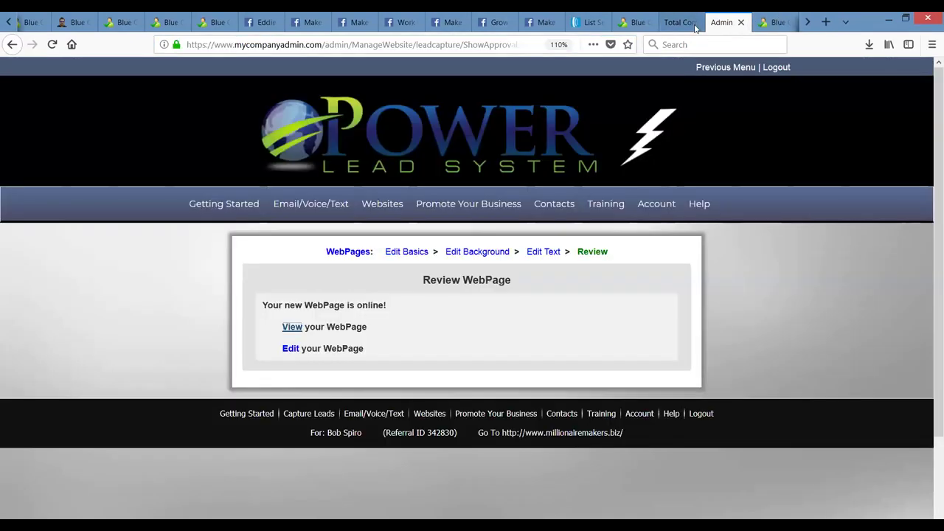
pyautogui.click(14, 25)
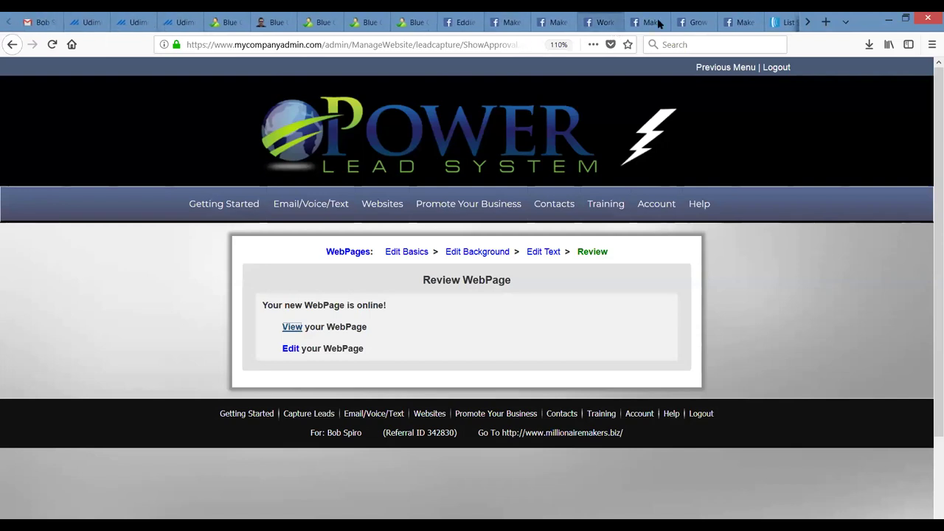
pyautogui.click(783, 22)
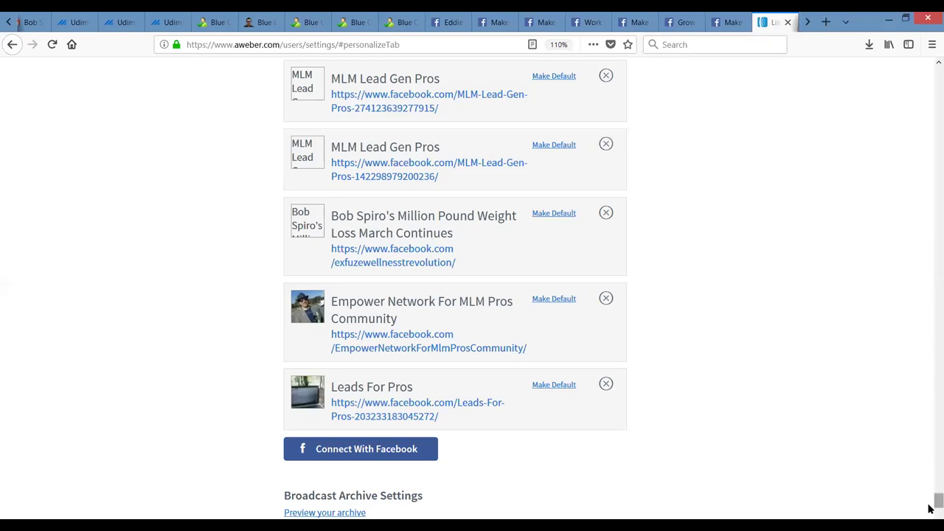
pyautogui.moveTo(931, 507); pyautogui.dragTo(931, 514)
pyautogui.scroll(-3, 931, 514)
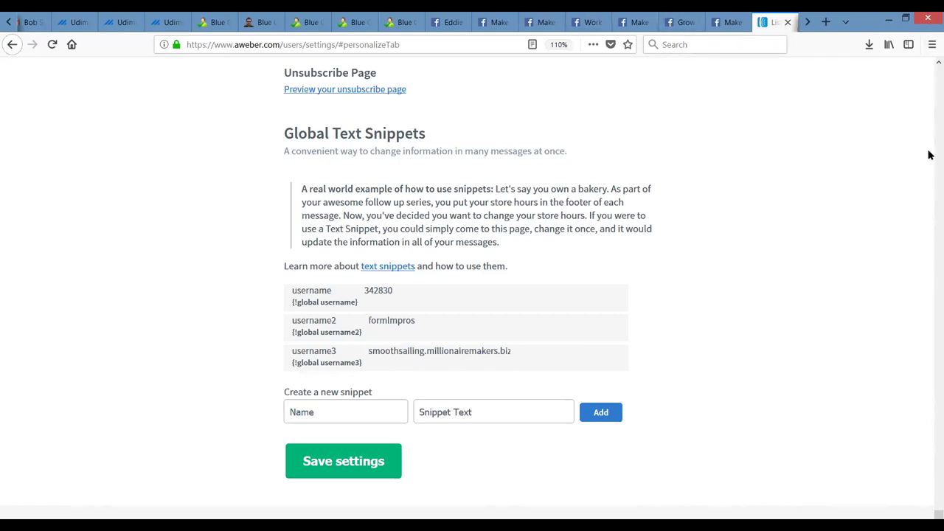
# Check the refreshed Gmail inbox for new opt-in notifications, and return to the AWeber list settings.
pyautogui.click(6, 23)
pyautogui.click(31, 23)
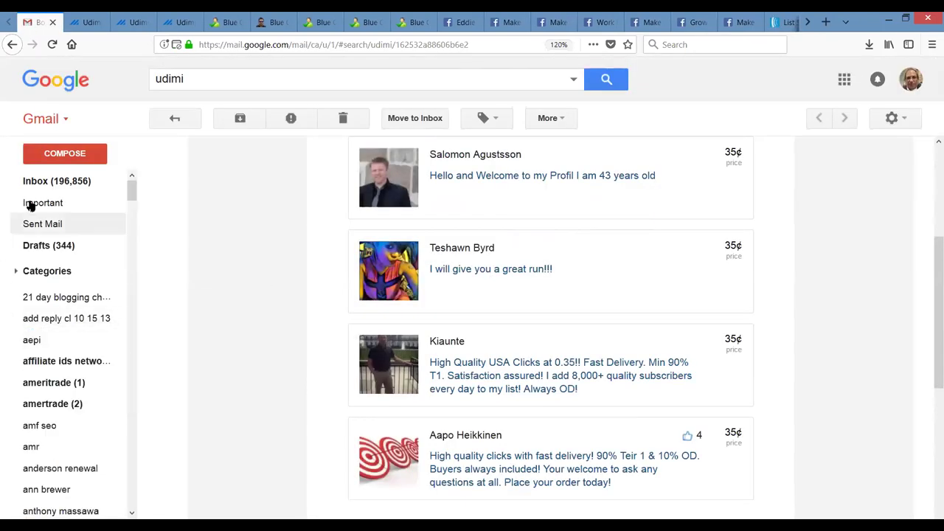
pyautogui.click(26, 181)
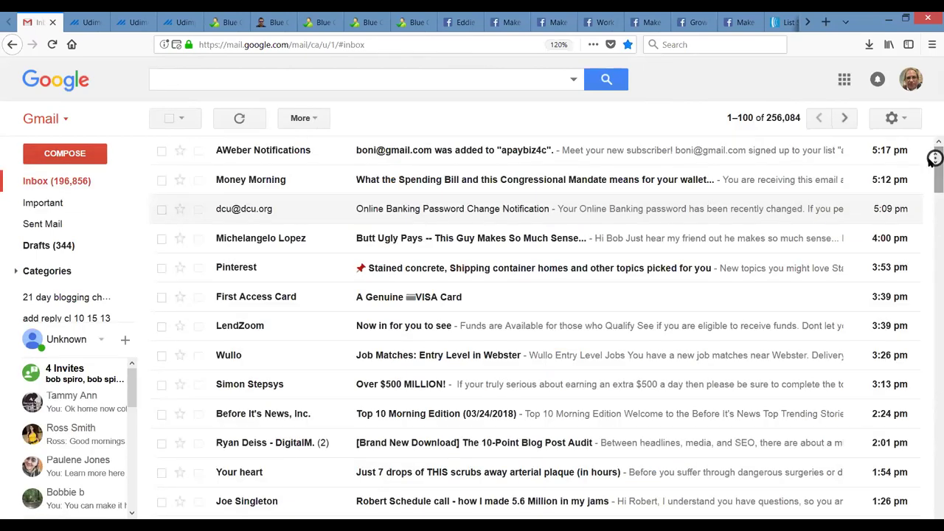
pyautogui.moveTo(929, 164)
pyautogui.mouseDown()
pyautogui.moveTo(929, 283)
pyautogui.moveTo(930, 151)
pyautogui.mouseUp()
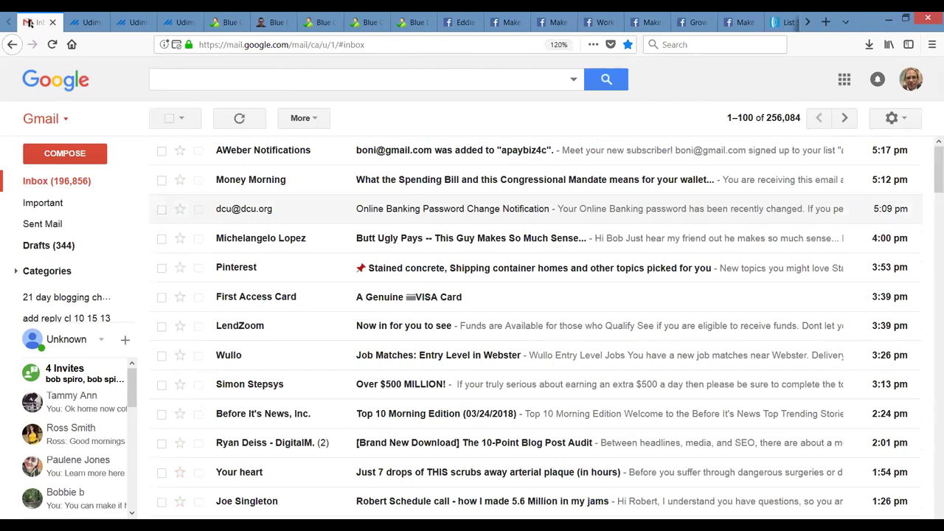
pyautogui.click(52, 44)
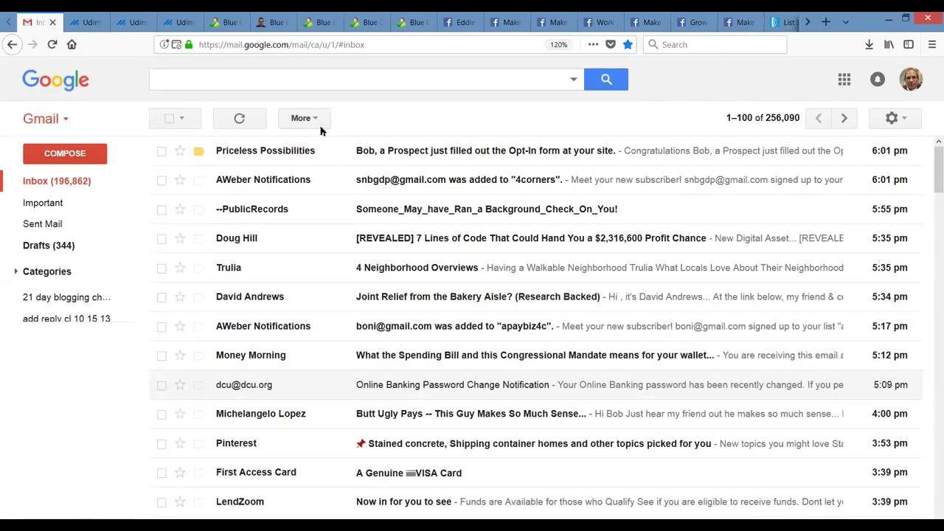
pyautogui.click(781, 22)
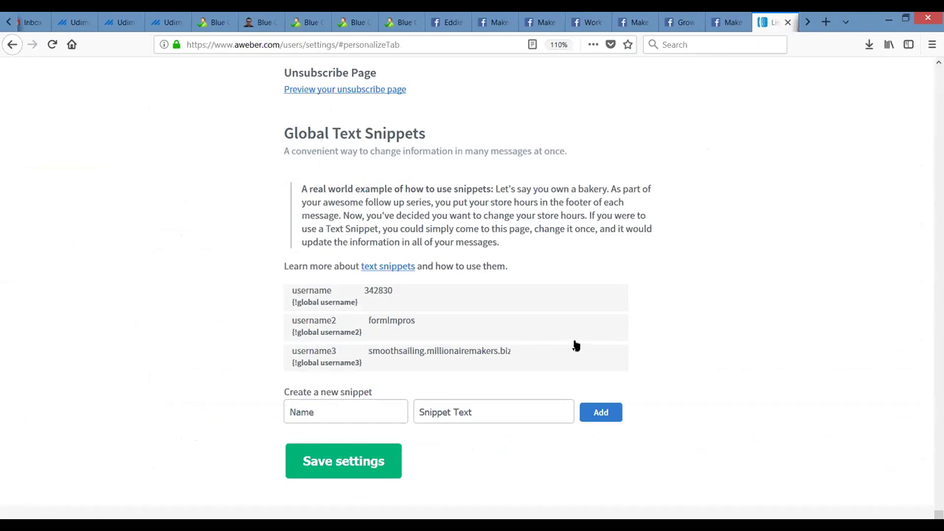
pyautogui.moveTo(336, 295)
pyautogui.click(322, 414)
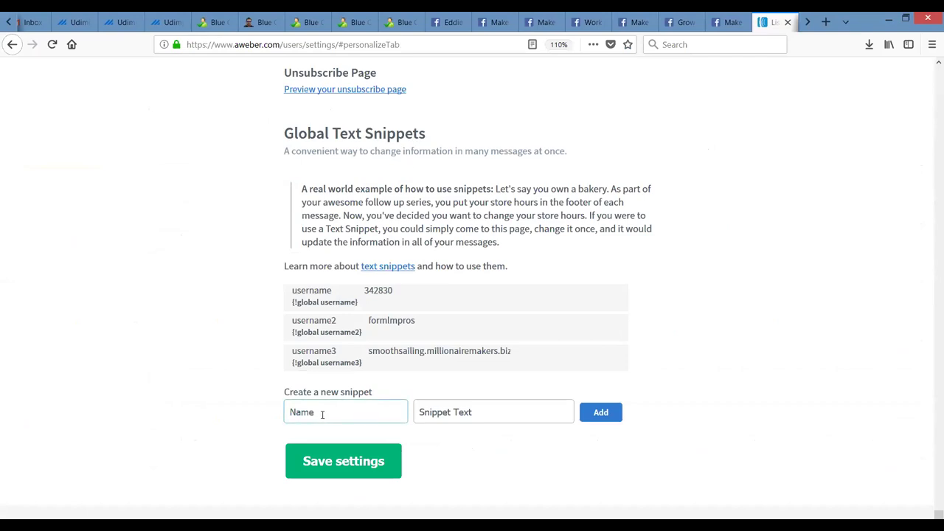
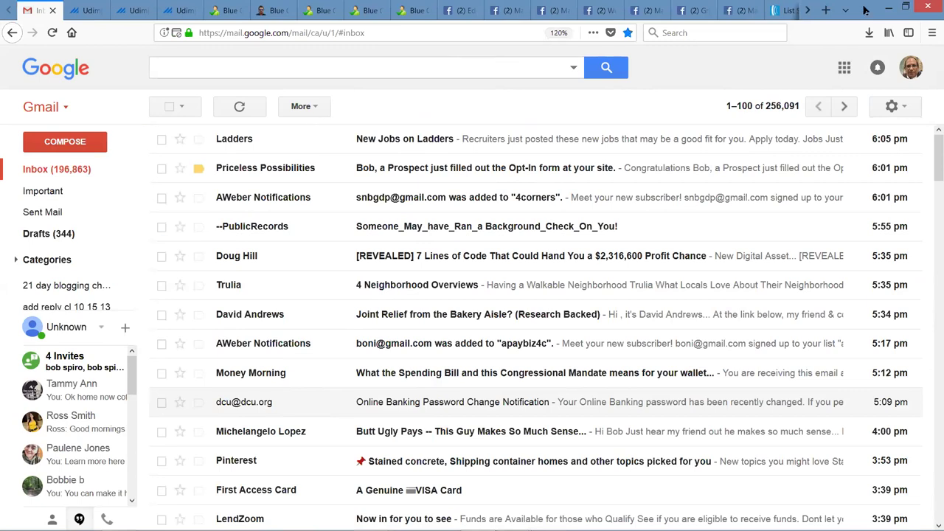
# Return to AWeber and open the Legacy Follow Up Series of the 4corners list.
pyautogui.click(778, 11)
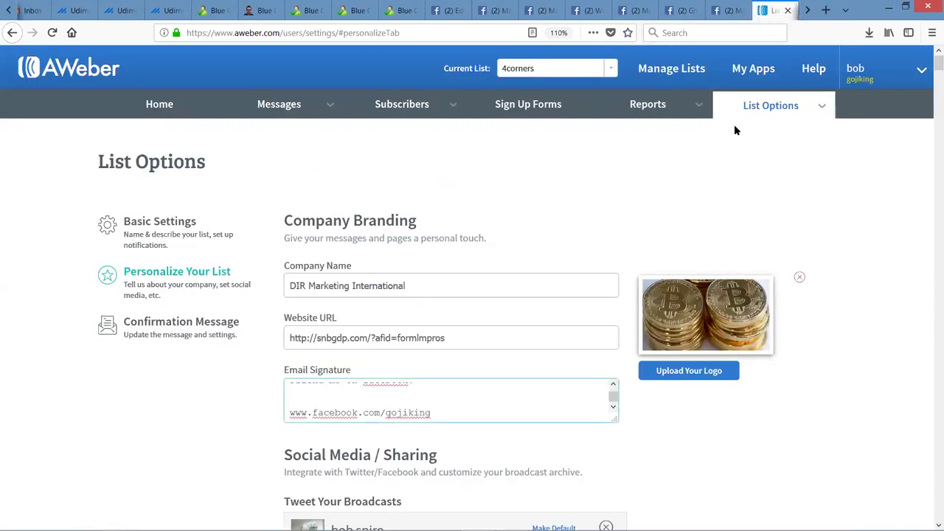
pyautogui.moveTo(300, 119)
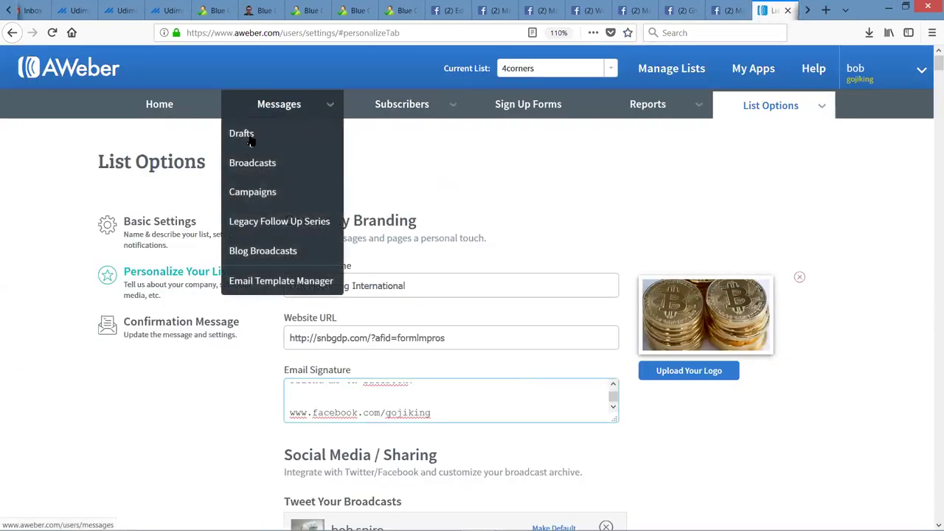
pyautogui.click(274, 221)
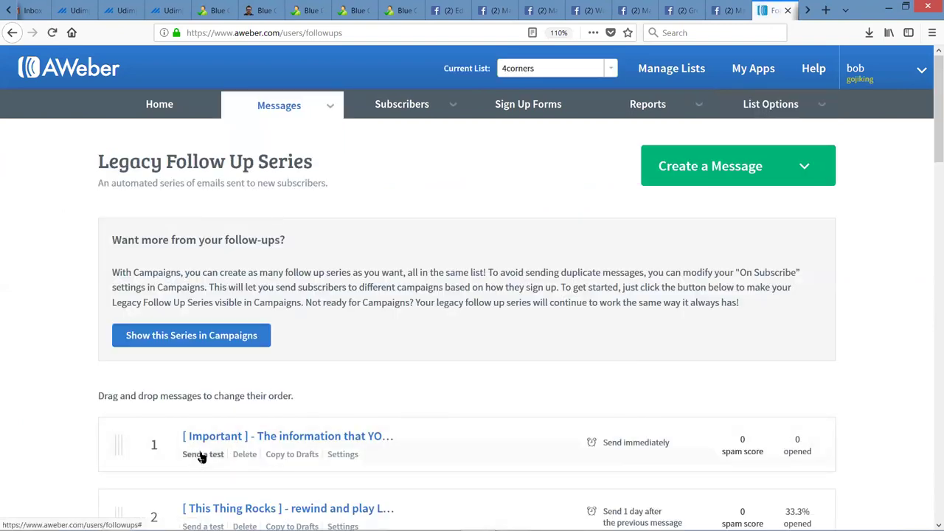
# Send a test of follow-up message 1 to the alternative saved Gmail address instead of the prefilled one.
pyautogui.click(200, 457)
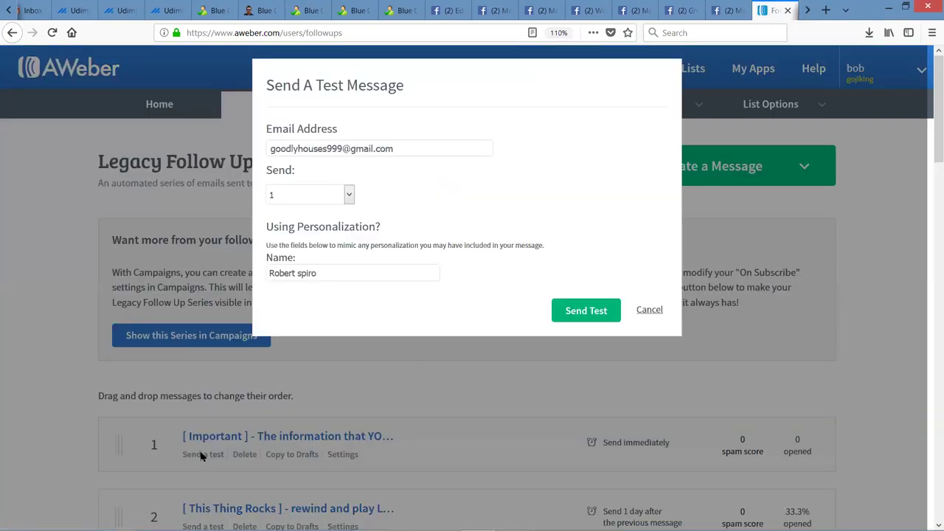
pyautogui.click(357, 148)
pyautogui.moveTo(399, 148); pyautogui.dragTo(172, 152)
pyautogui.press('BackSpace')
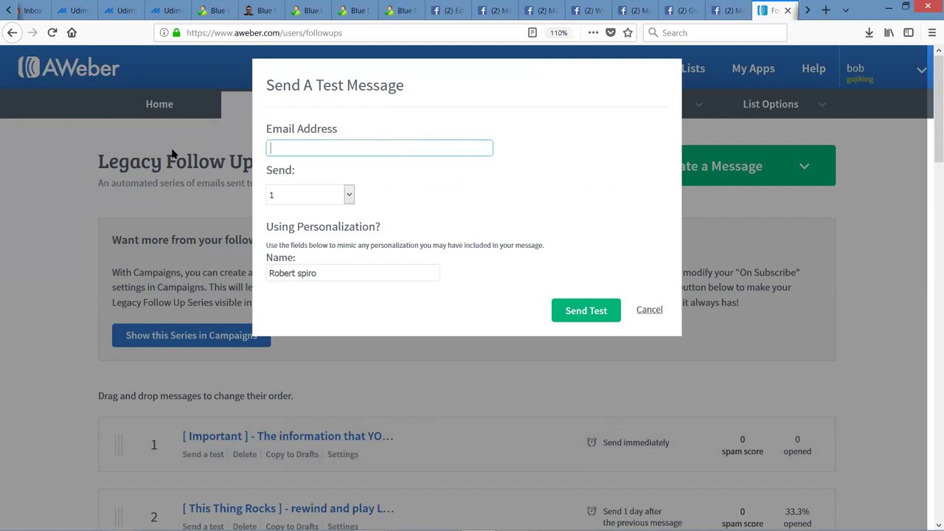
pyautogui.write('g')
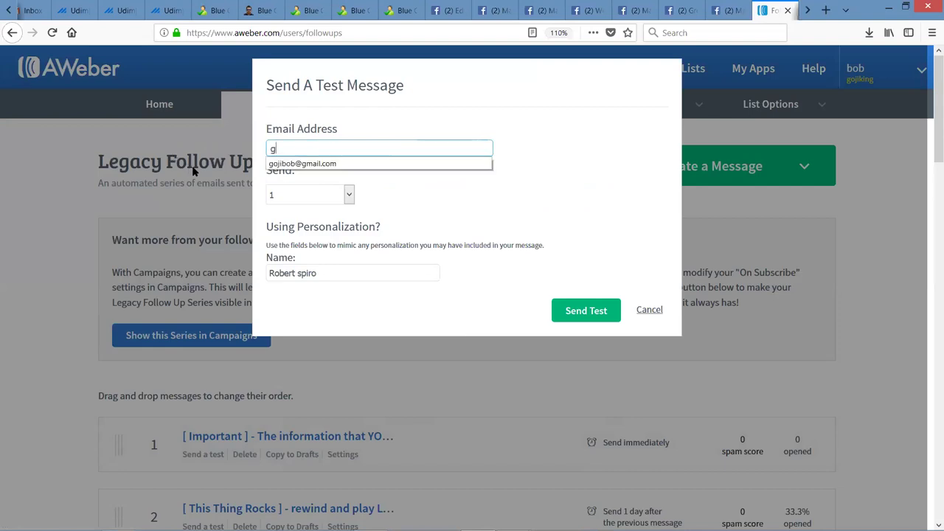
pyautogui.click(308, 158)
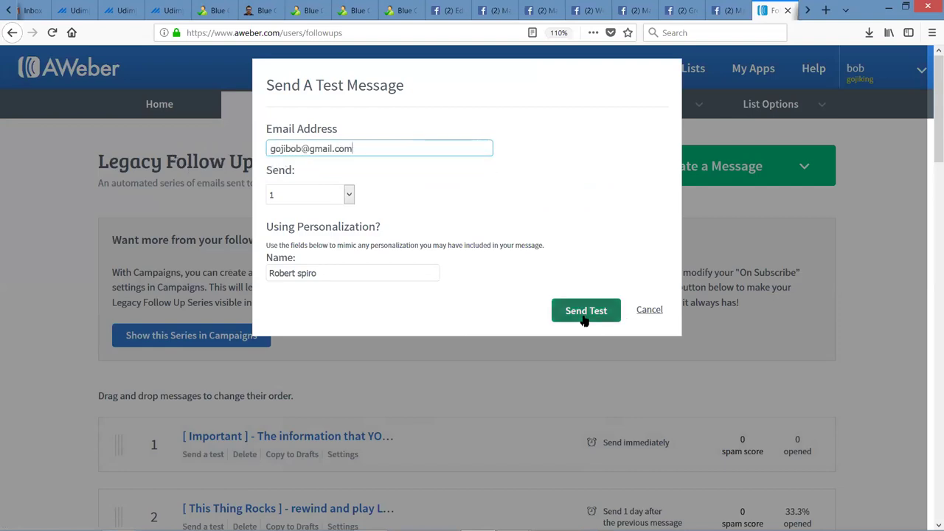
pyautogui.click(612, 309)
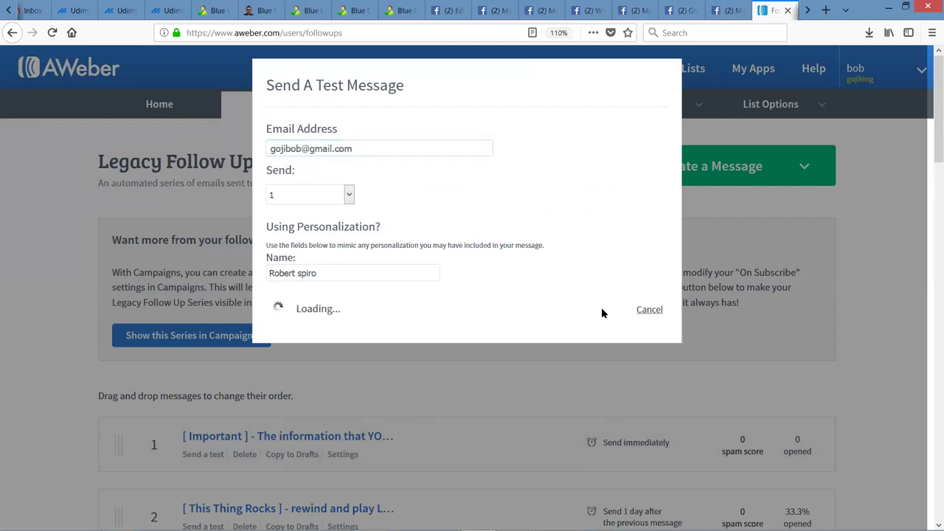
# Switch to the Gmail inbox and open the test e-mail "[ Important ] - The information that YOU requested!".
pyautogui.click(9, 11)
pyautogui.click(27, 10)
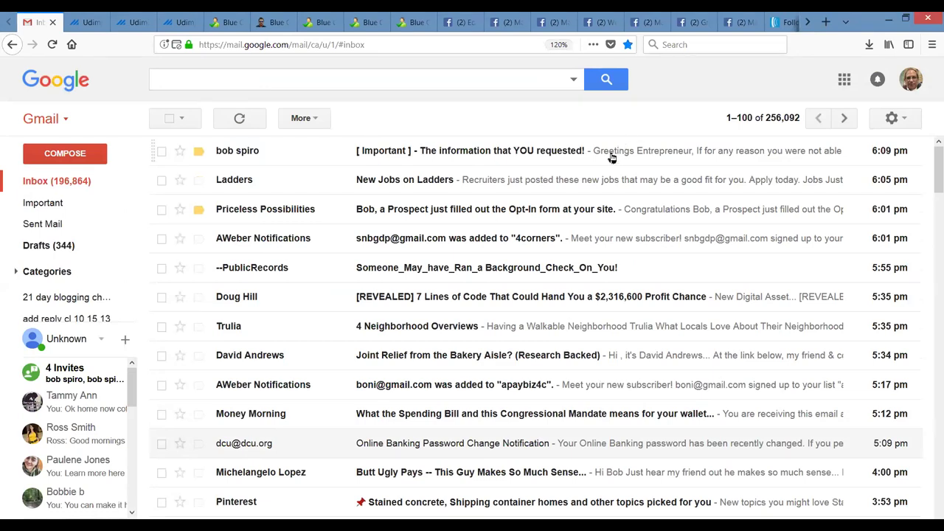
pyautogui.click(611, 144)
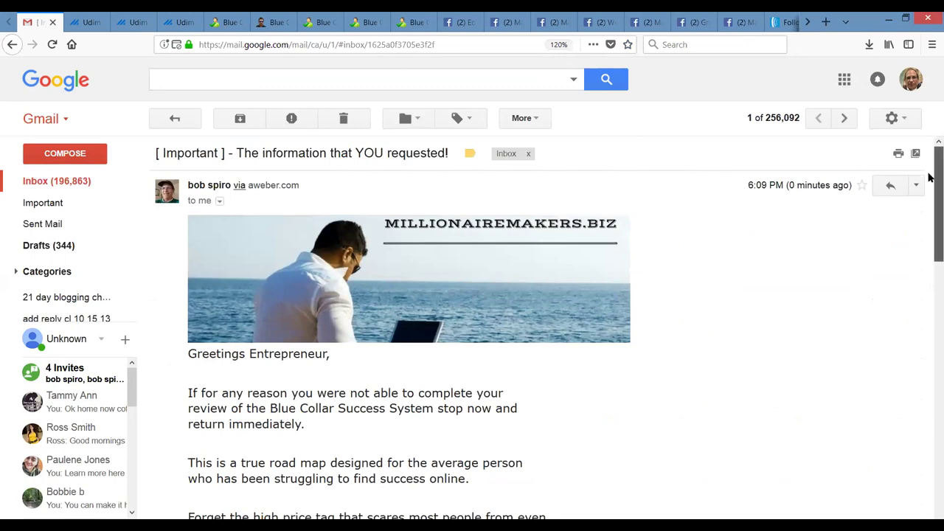
# Review the test e-mail's body text, its Click Here link, and the signature with the Facebook address.
pyautogui.moveTo(929, 181); pyautogui.dragTo(928, 239)
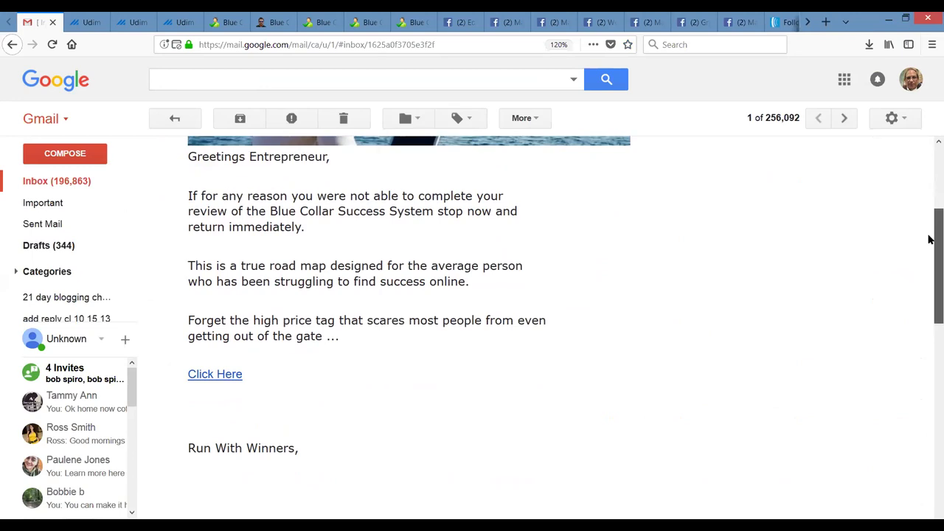
pyautogui.moveTo(930, 239); pyautogui.dragTo(930, 269)
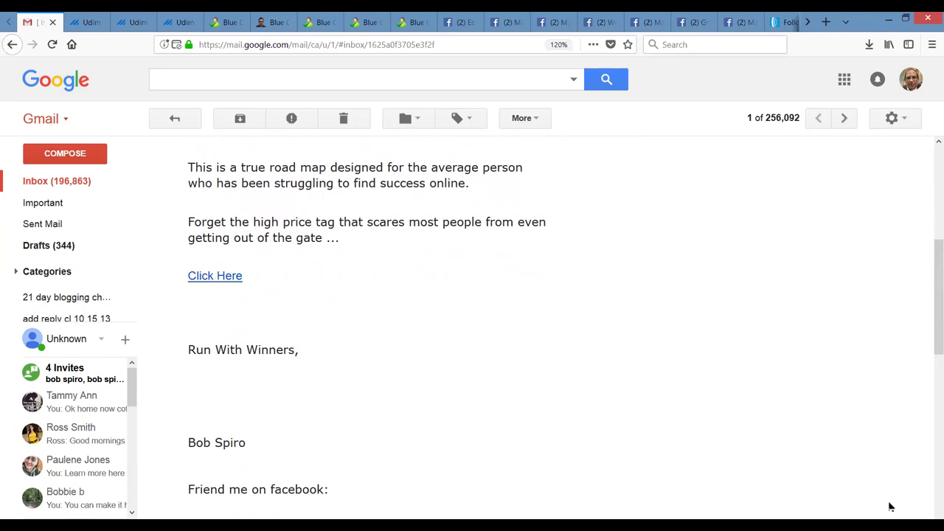
pyautogui.moveTo(929, 327); pyautogui.dragTo(929, 362)
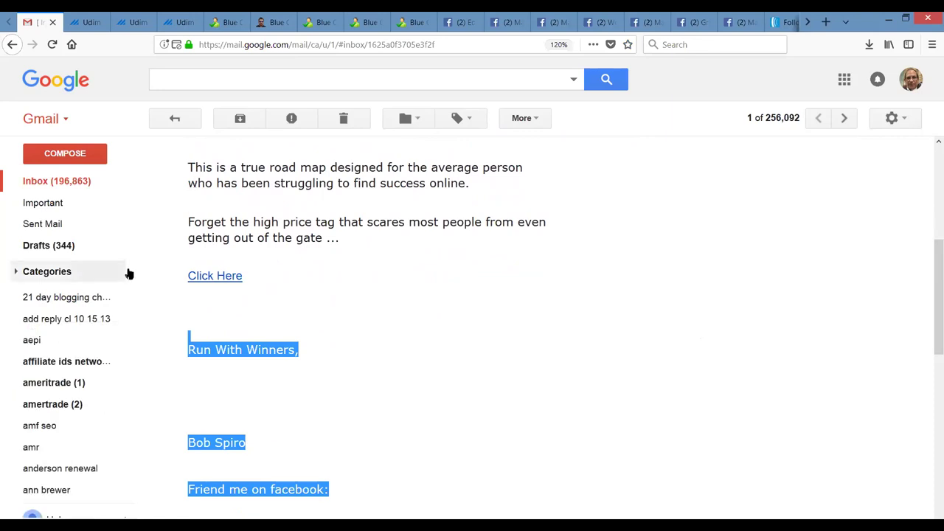
pyautogui.click(220, 281)
pyautogui.moveTo(185, 278); pyautogui.dragTo(242, 288)
pyautogui.moveTo(929, 281); pyautogui.dragTo(929, 278)
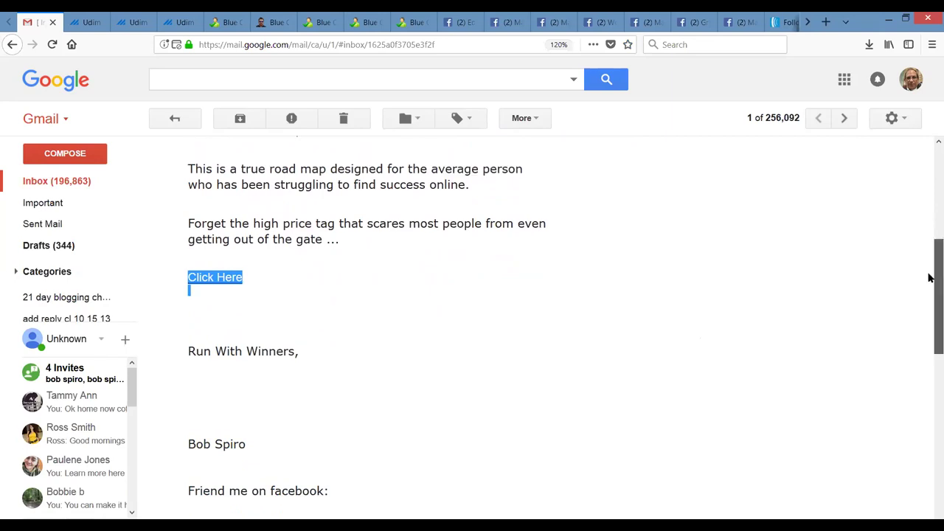
pyautogui.moveTo(929, 277); pyautogui.dragTo(929, 282)
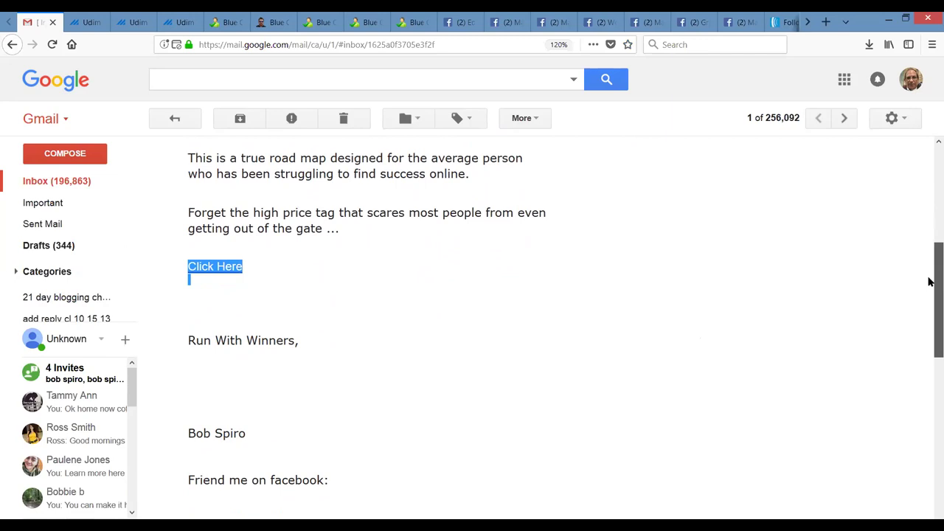
pyautogui.moveTo(929, 282); pyautogui.dragTo(929, 294)
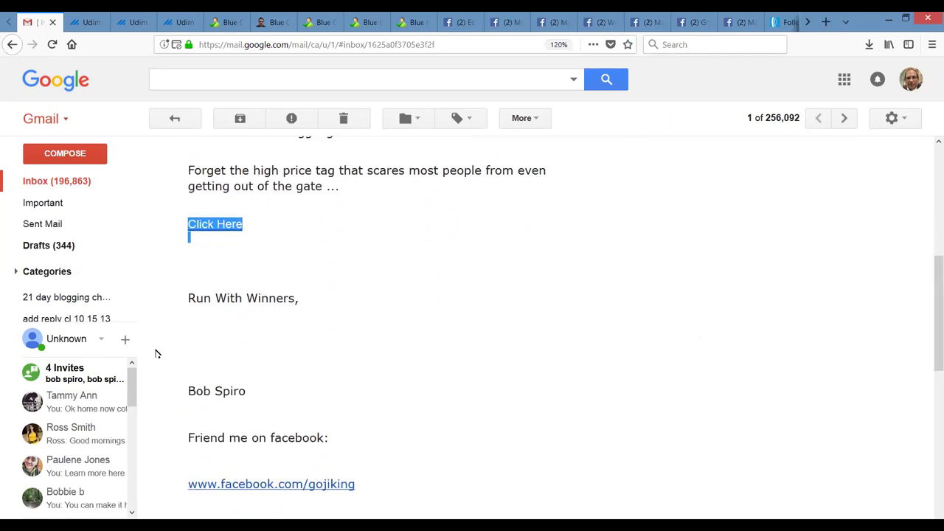
# Follow the e-mail's Click Here link and look through the main video and additional videos on the landing page.
pyautogui.click(210, 228)
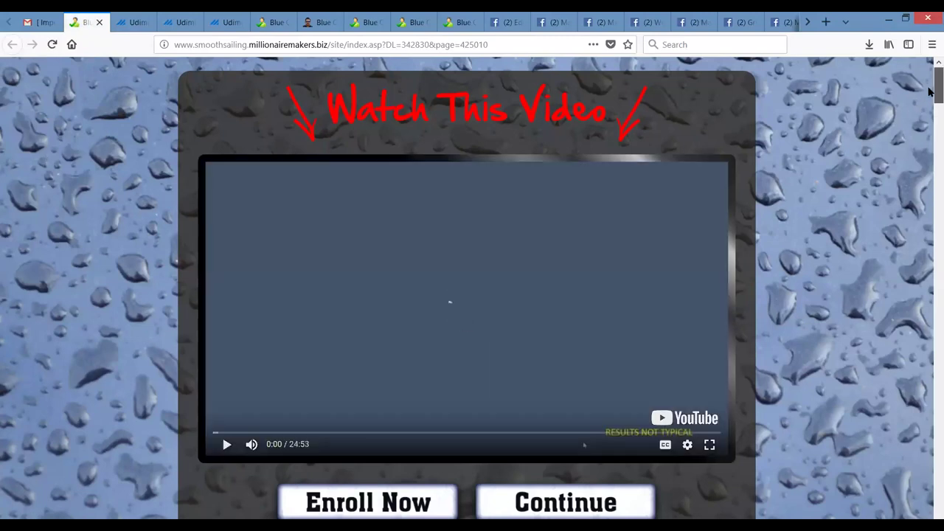
pyautogui.scroll(-7, 929, 90)
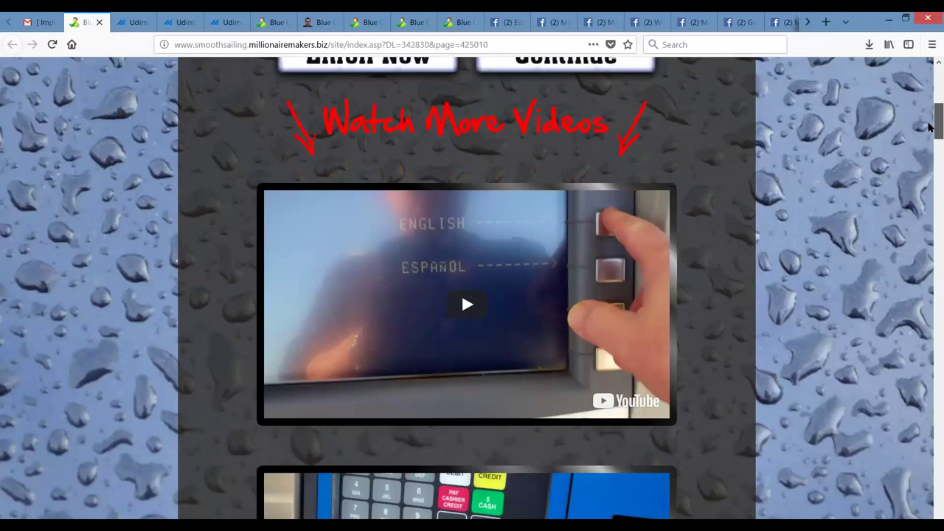
pyautogui.moveTo(929, 155); pyautogui.dragTo(933, 74)
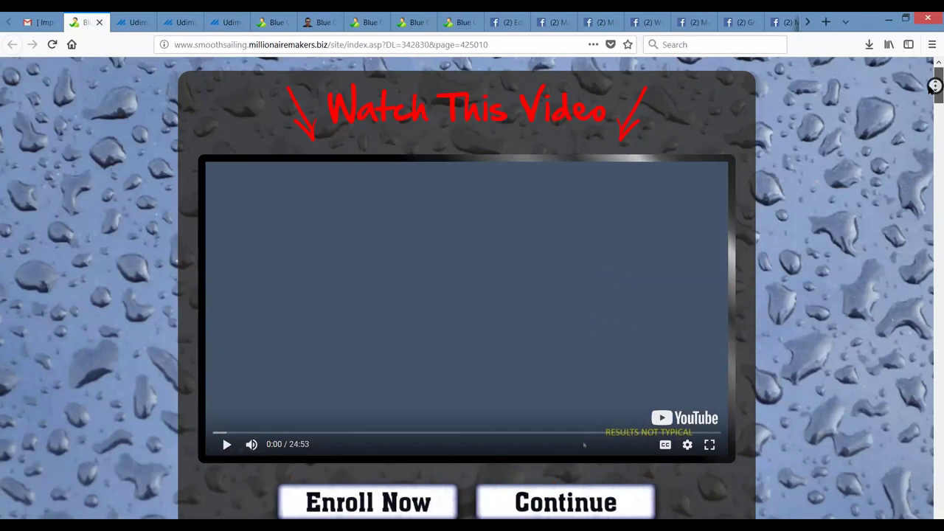
pyautogui.scroll(-7, 928, 103)
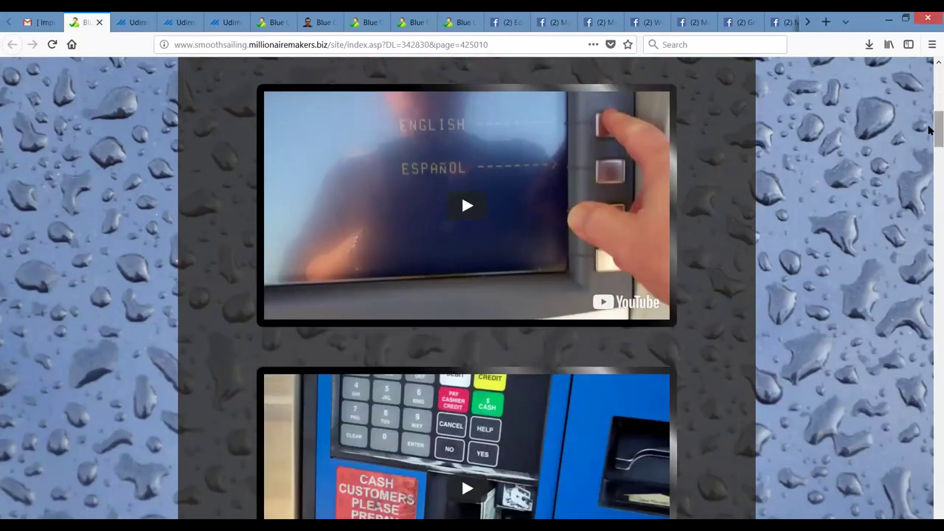
pyautogui.scroll(1, 929, 129)
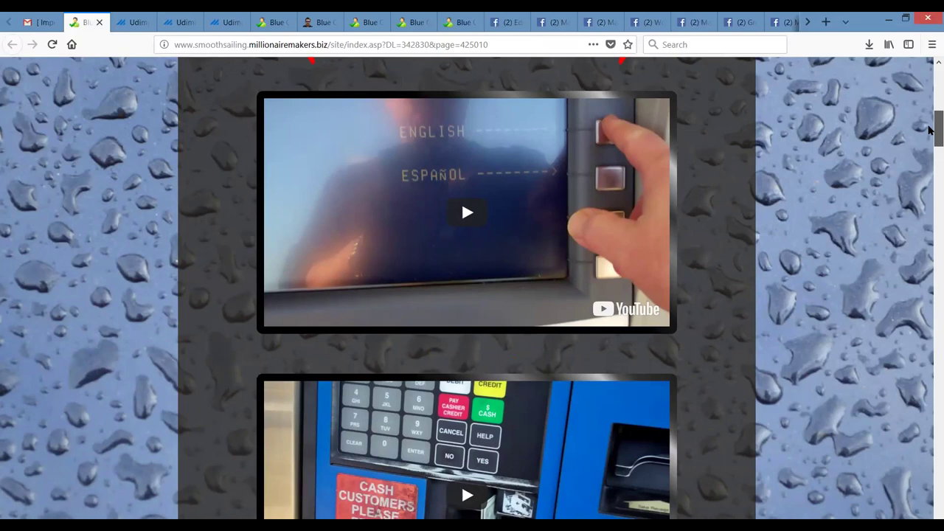
pyautogui.scroll(-1, 929, 129)
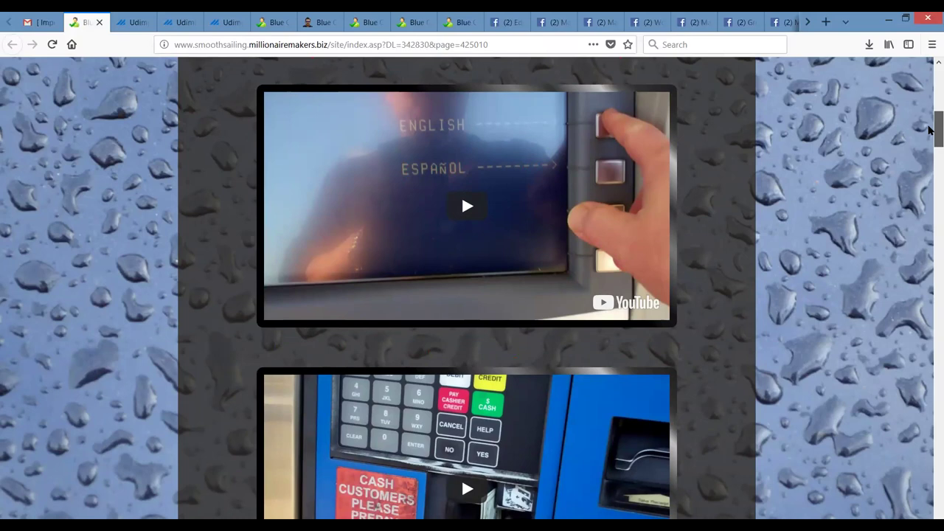
pyautogui.scroll(10, 931, 130)
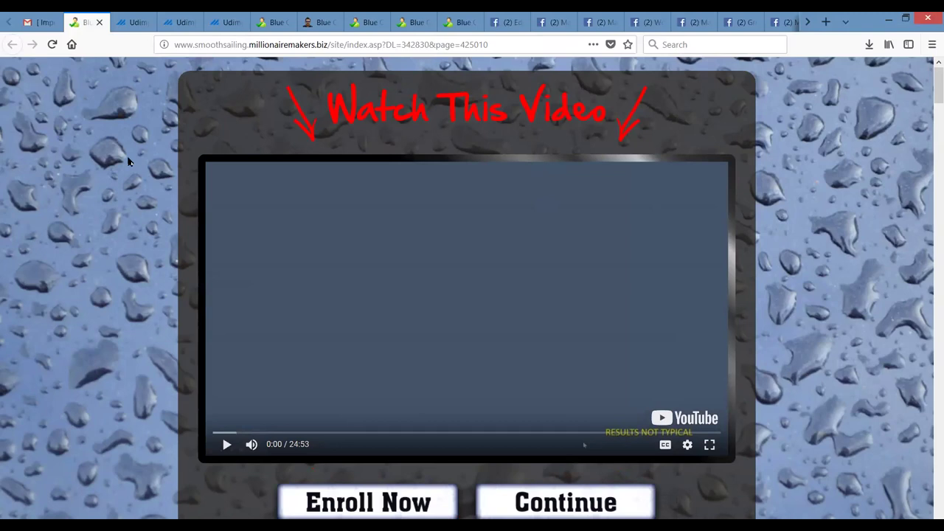
# Switch to the open marksavalanche.com page with the Smooth Sailing video and bring the remaining browser tabs into reach.
pyautogui.click(367, 22)
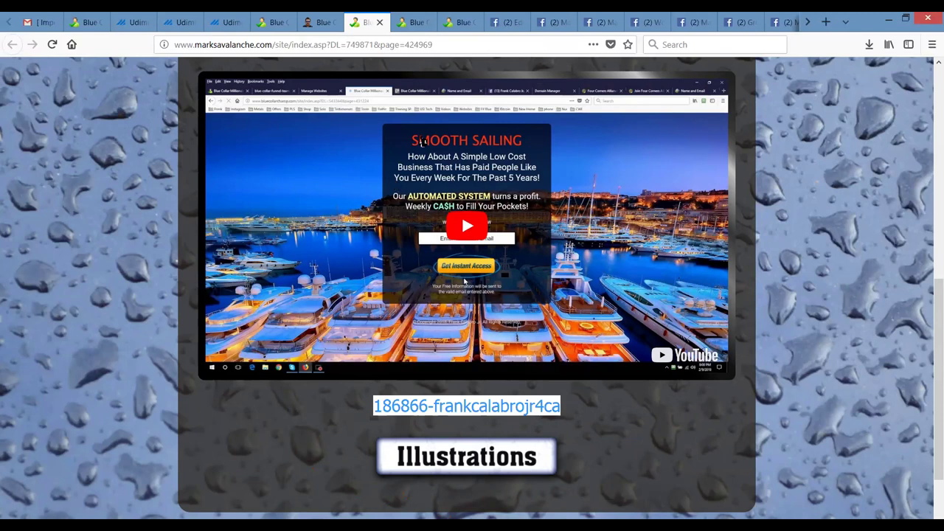
pyautogui.click(808, 22)
pyautogui.click(808, 23)
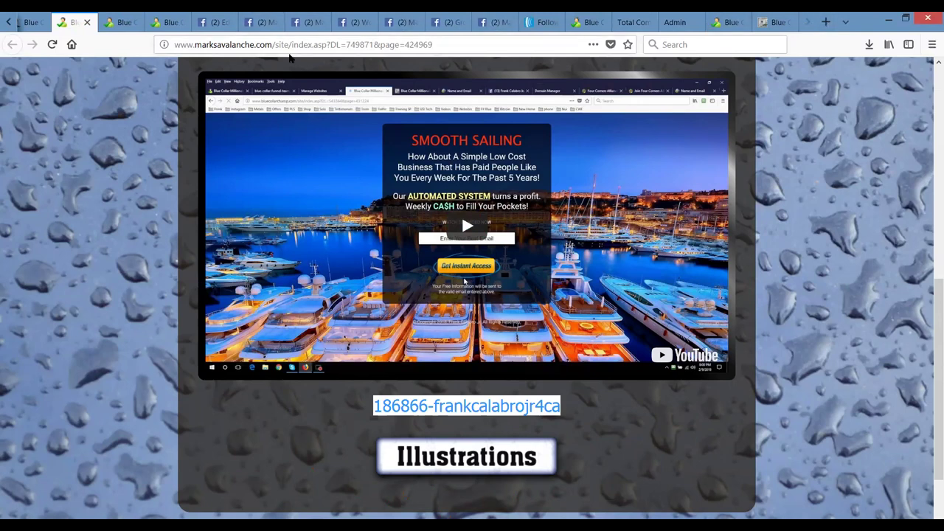
# Load the Smooth Sailing capture page at workwithnelsondavis.com in a new browser tab.
pyautogui.click(826, 23)
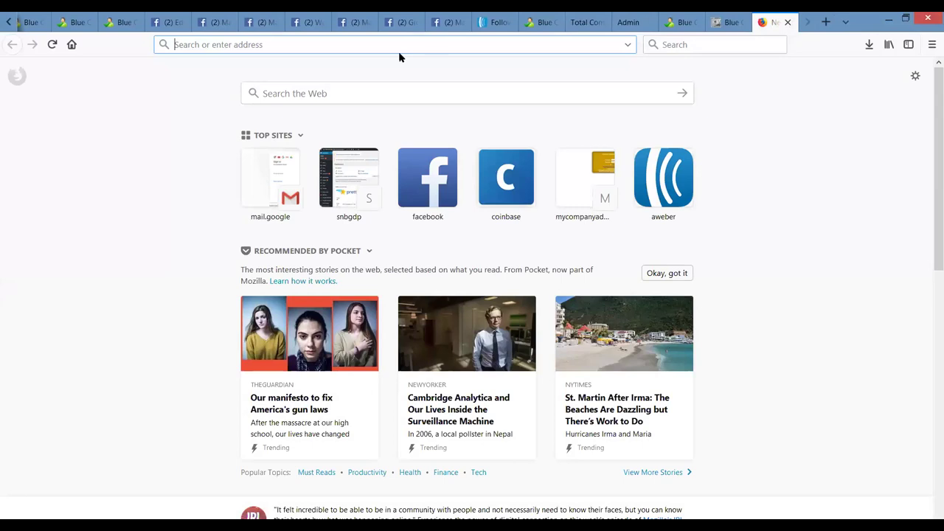
pyautogui.write('workwi')
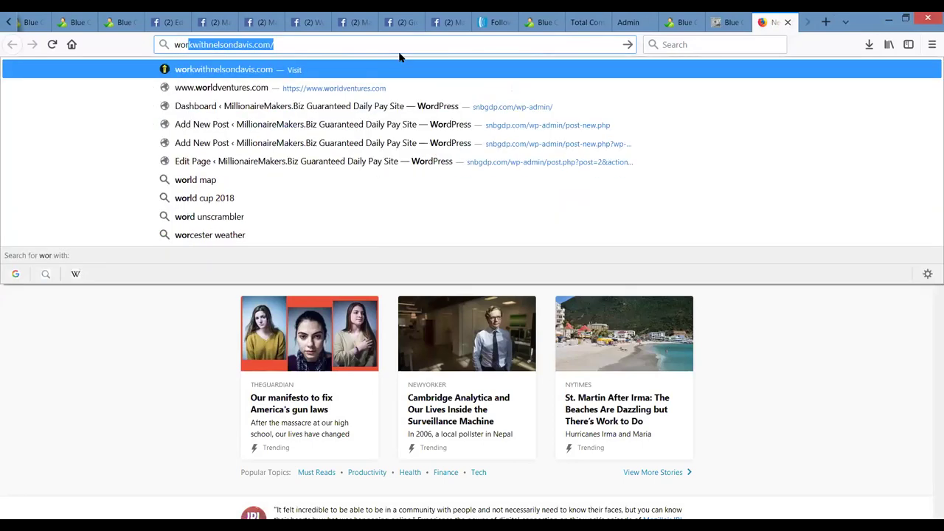
pyautogui.write('th')
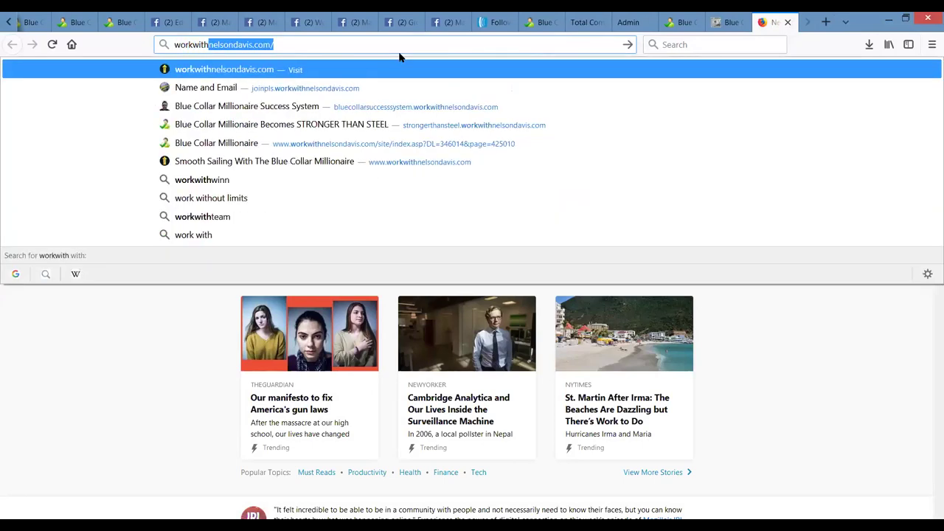
pyautogui.press('Return')
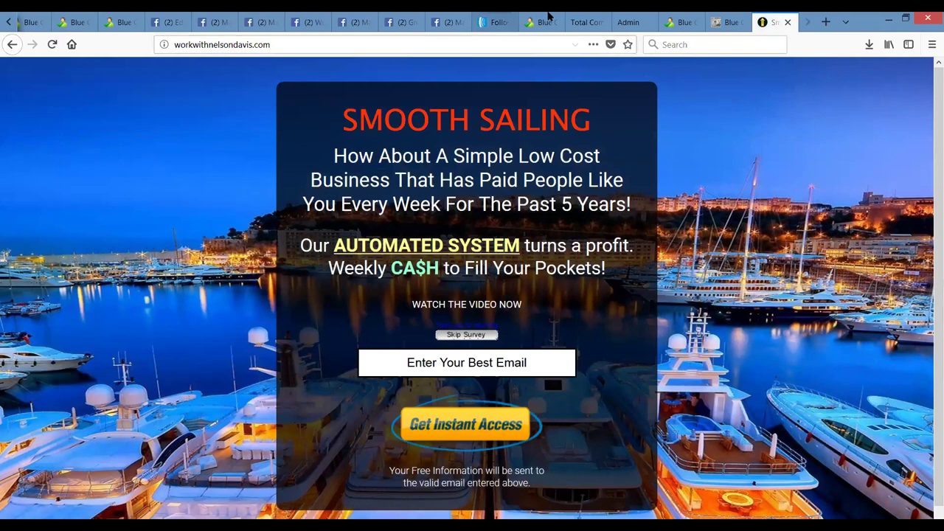
# Load the Coffeehouse Millionaire capture page at marksavalanche.com in a new browser tab.
pyautogui.click(824, 23)
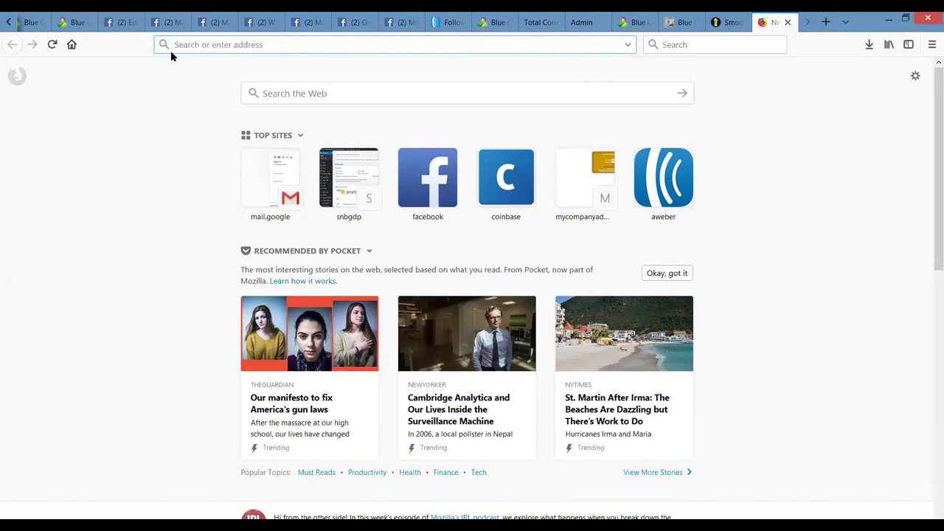
pyautogui.write('marks')
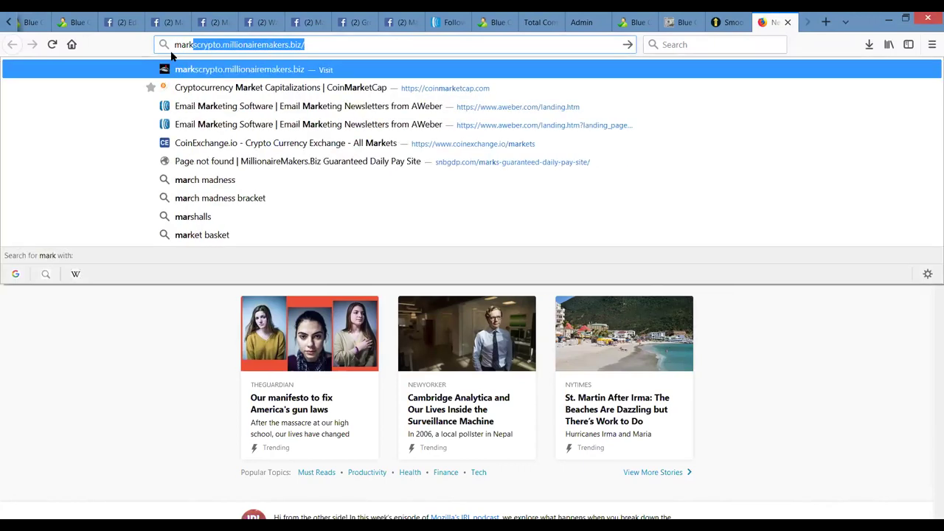
pyautogui.write('aval')
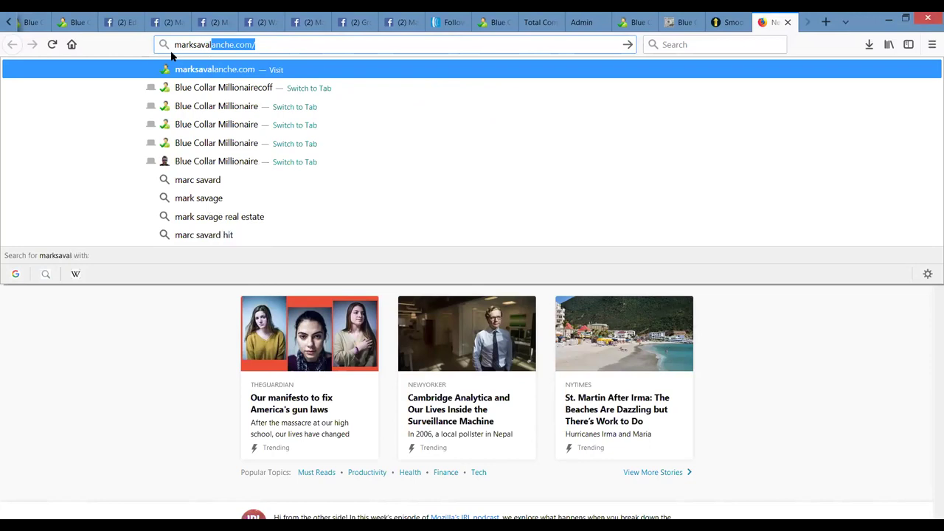
pyautogui.write('anc')
pyautogui.press('Delete')
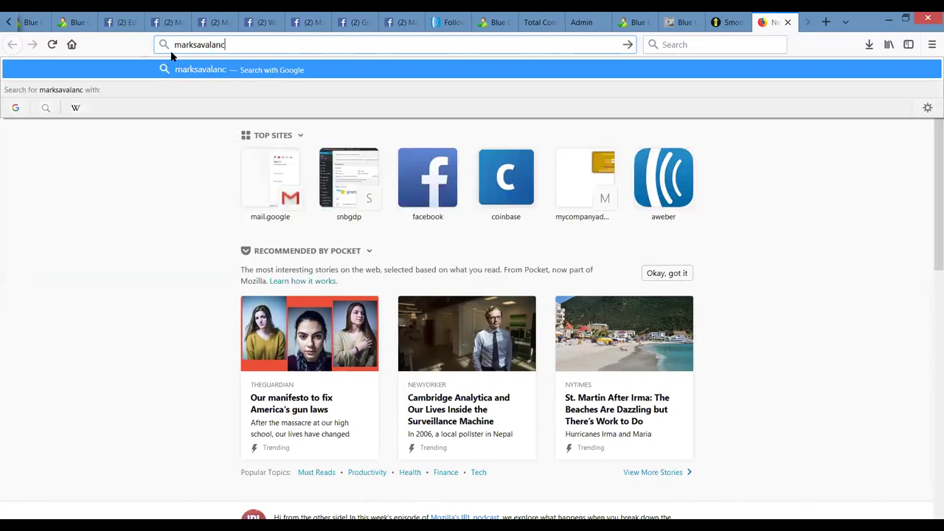
pyautogui.write('he.co')
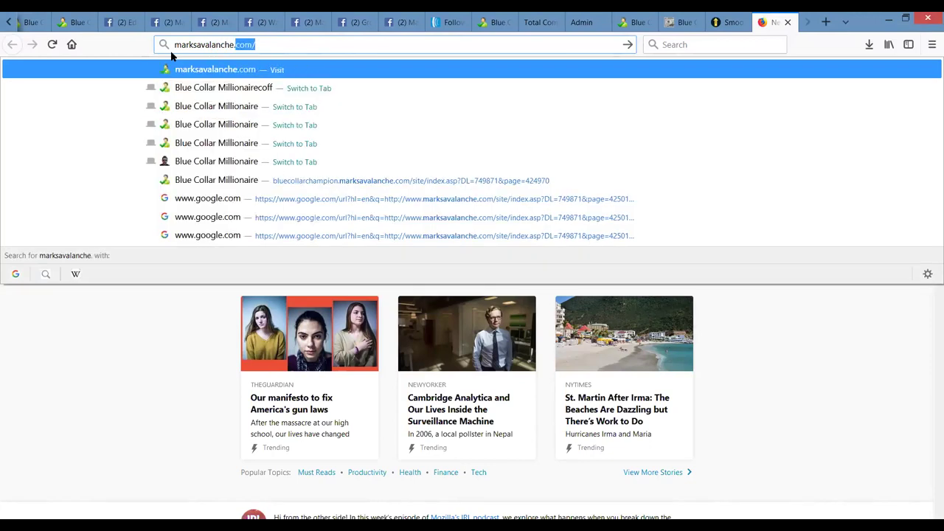
pyautogui.write('m')
pyautogui.press('Return')
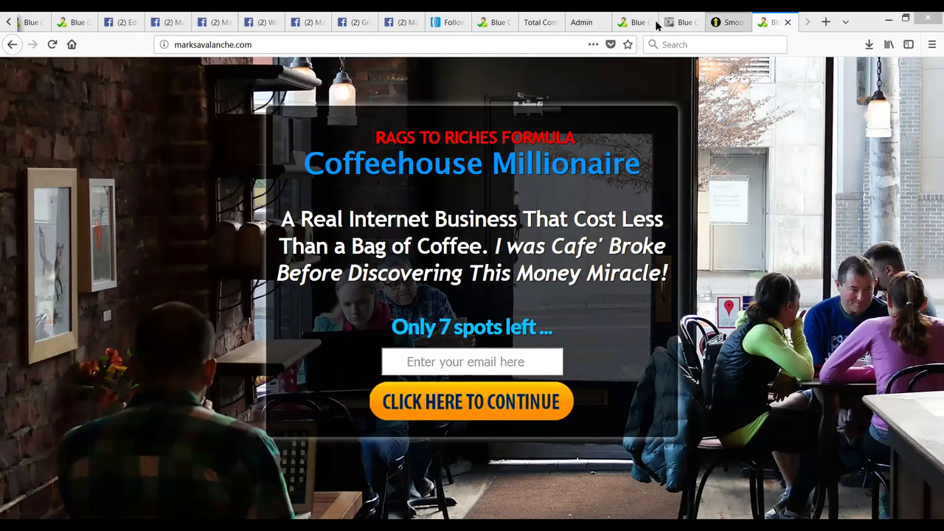
pyautogui.click(825, 22)
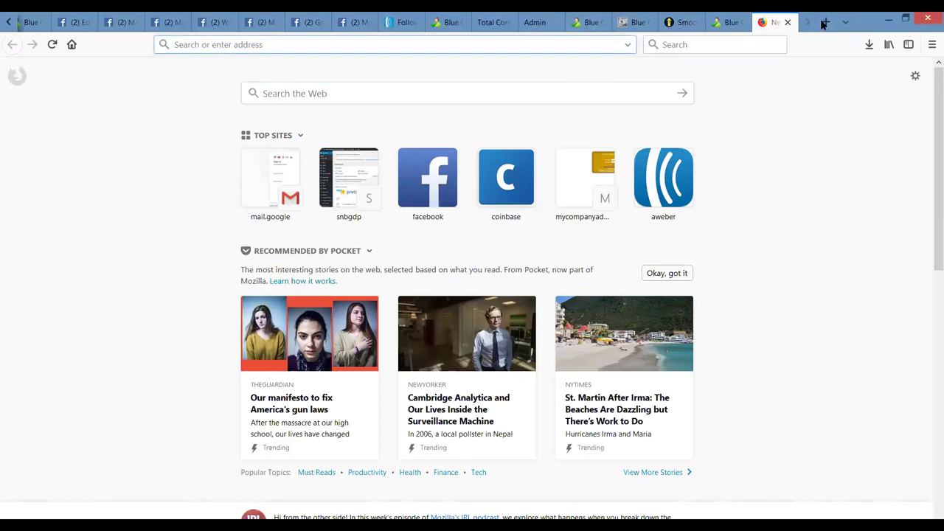
pyautogui.write('tbt')
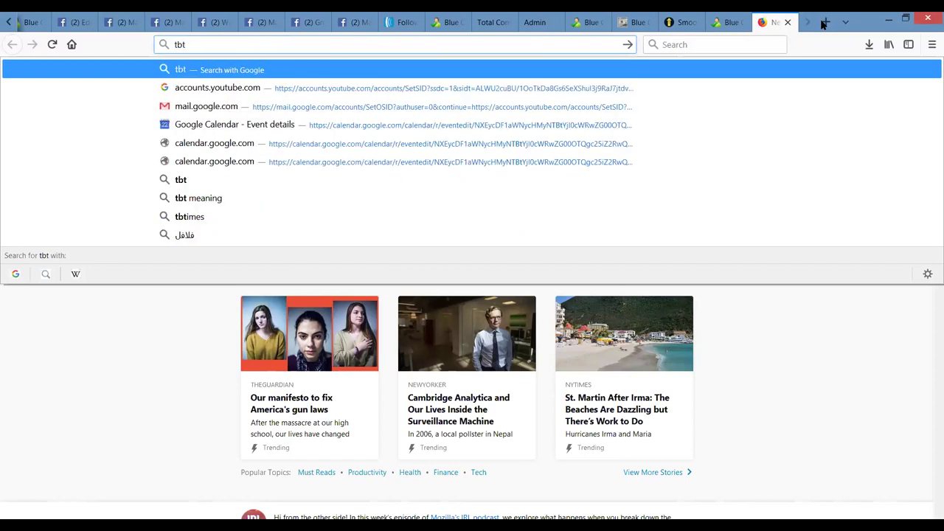
pyautogui.write('wbs')
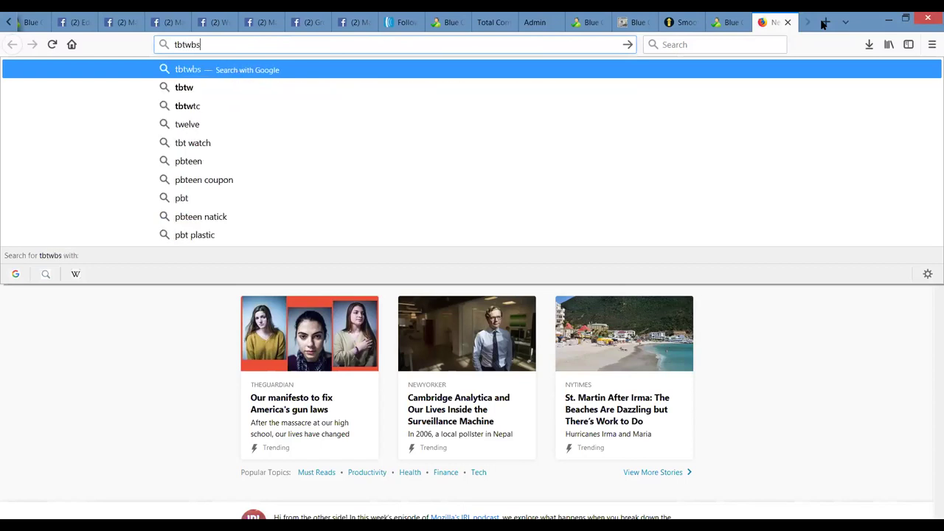
pyautogui.write('.com')
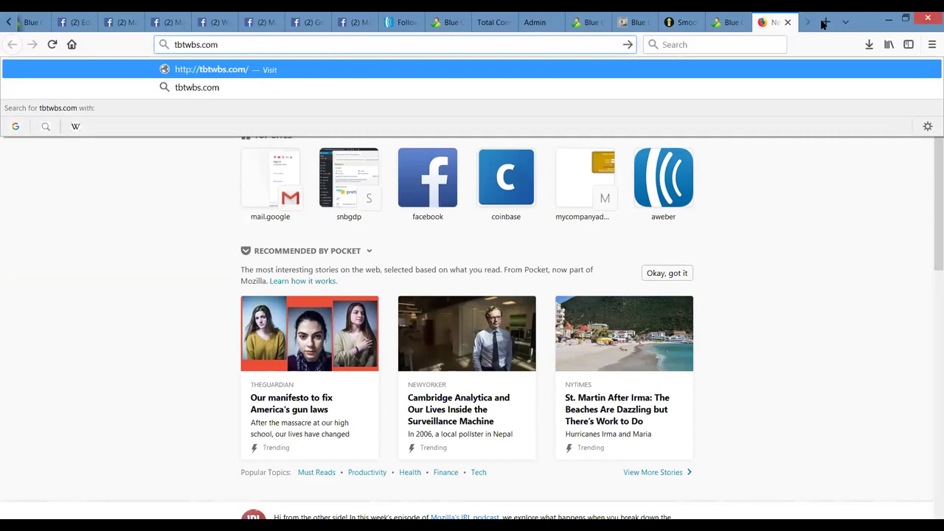
pyautogui.press('Return')
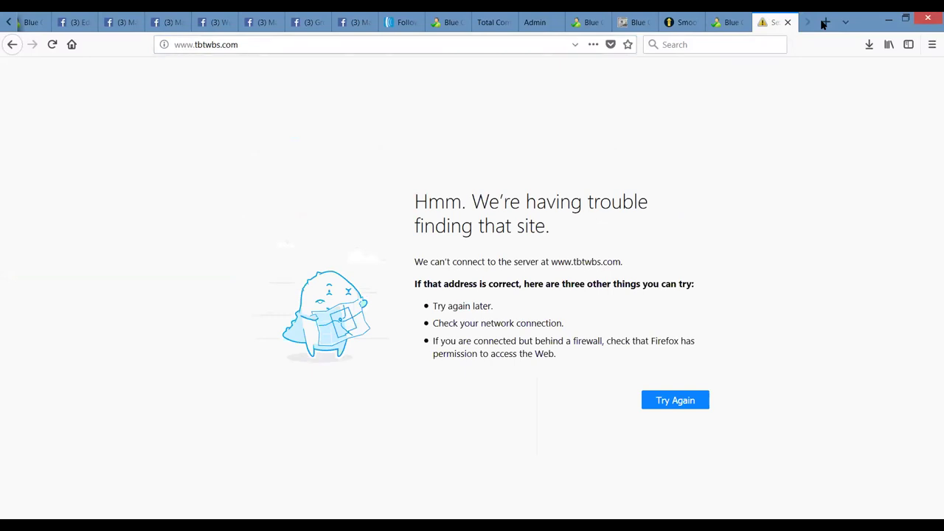
pyautogui.hotkey('shift', 'Right')
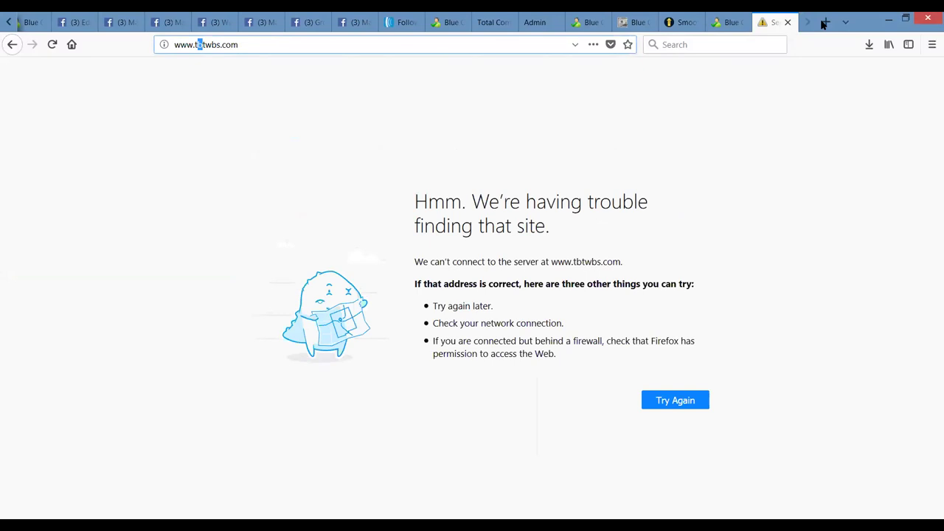
pyautogui.write('p')
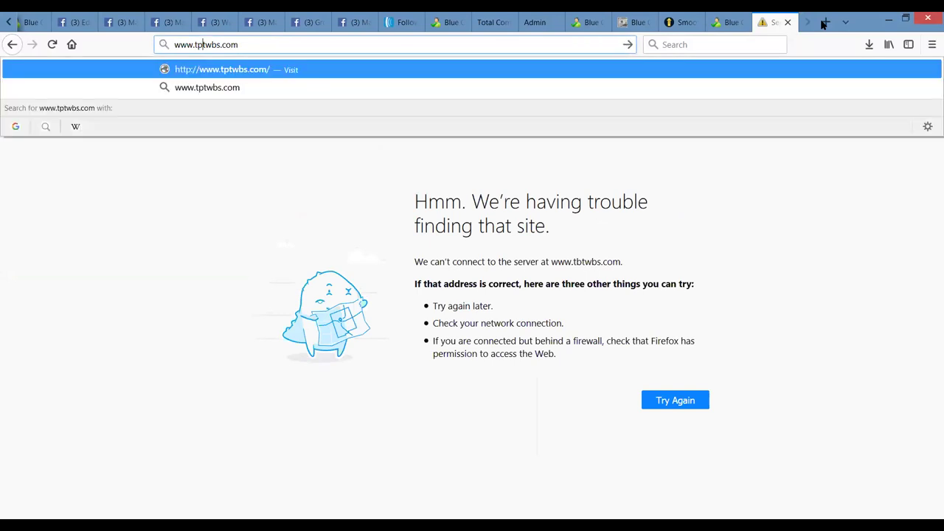
pyautogui.press('Return')
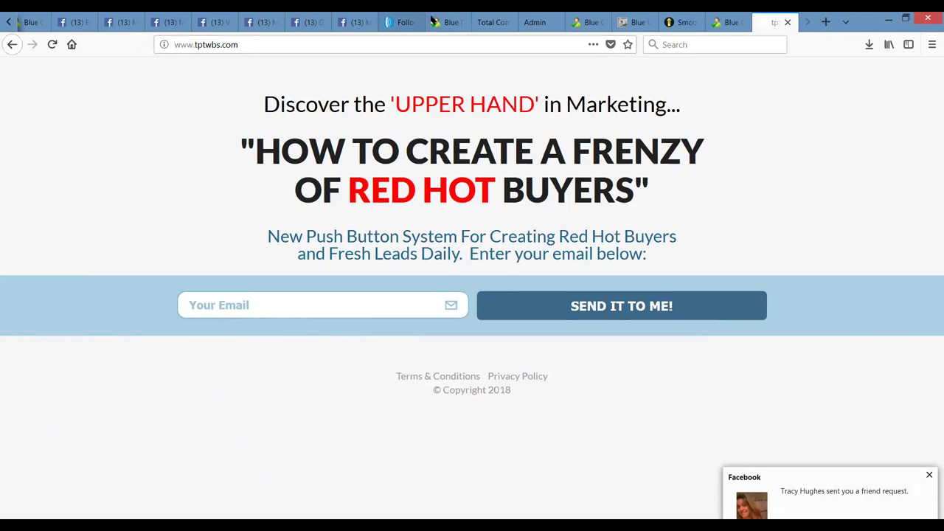
# Switch to the Power Lead System admin page and open the list of webpages available for copying.
pyautogui.click(532, 24)
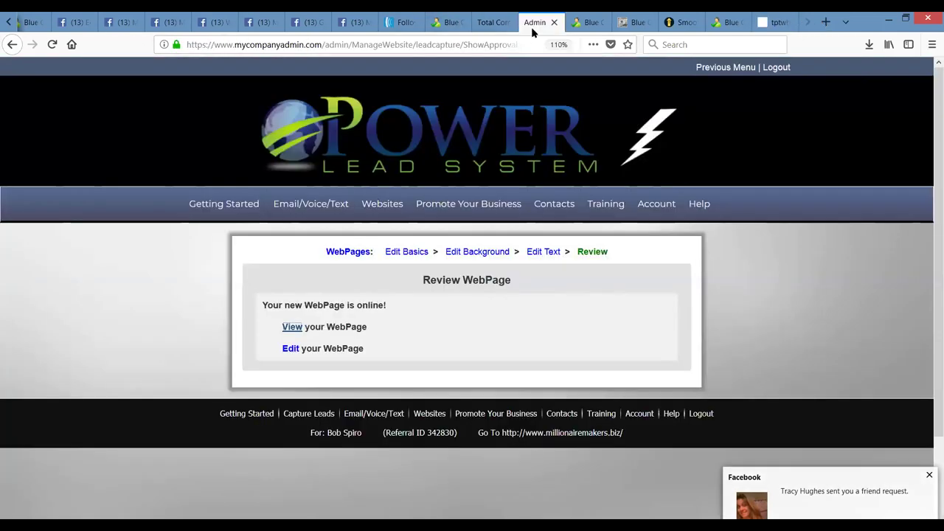
pyautogui.click(371, 221)
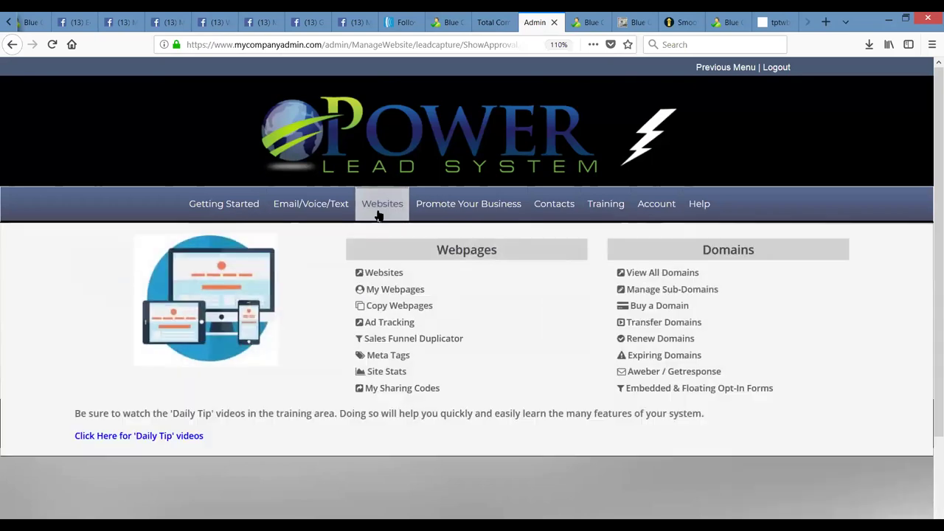
pyautogui.click(385, 309)
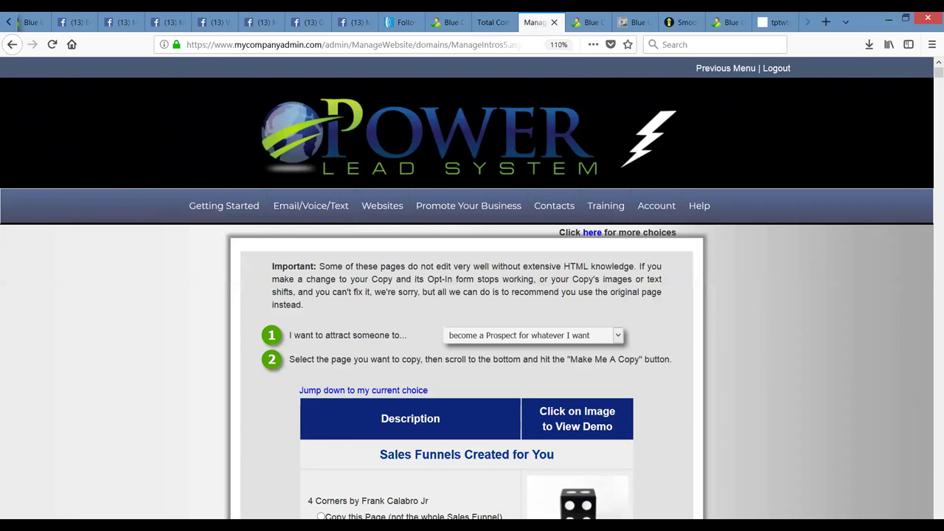
# Look through the copyable pages, from the ready-made sales funnels to the Lead Lightning and Bypass Lead Capture sections.
pyautogui.scroll(-3, 936, 72)
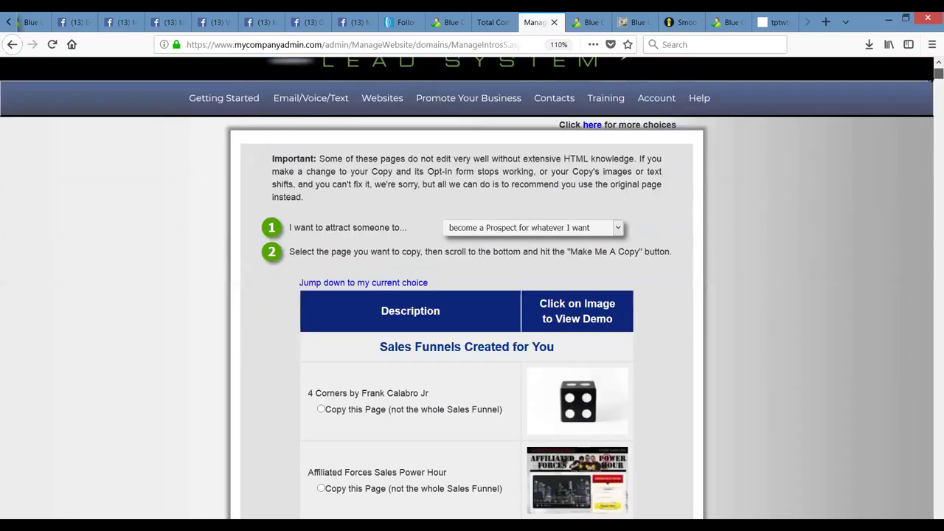
pyautogui.scroll(-7, 937, 72)
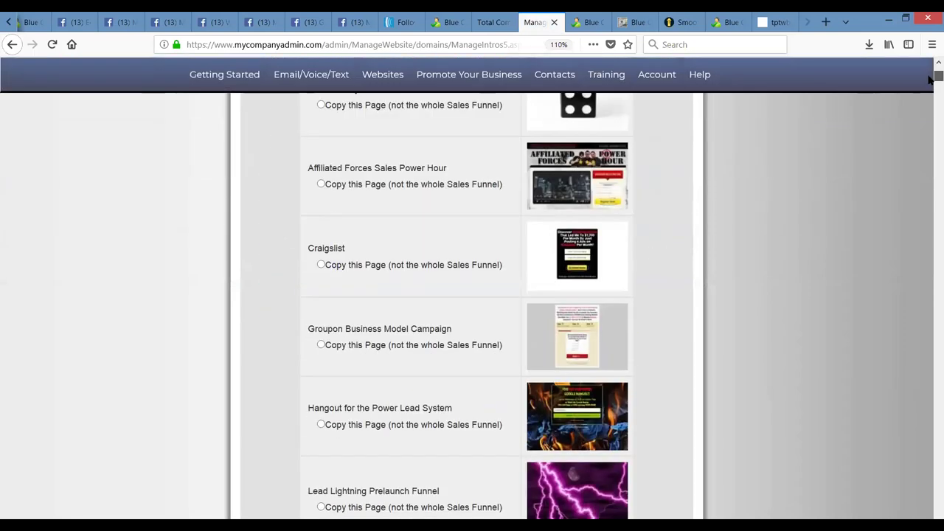
pyautogui.scroll(10, 932, 72)
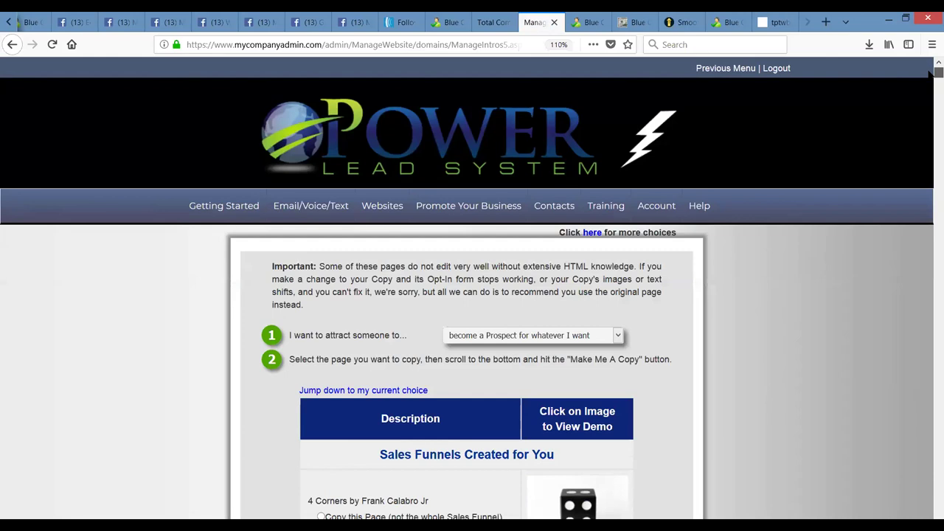
pyautogui.scroll(-7, 931, 73)
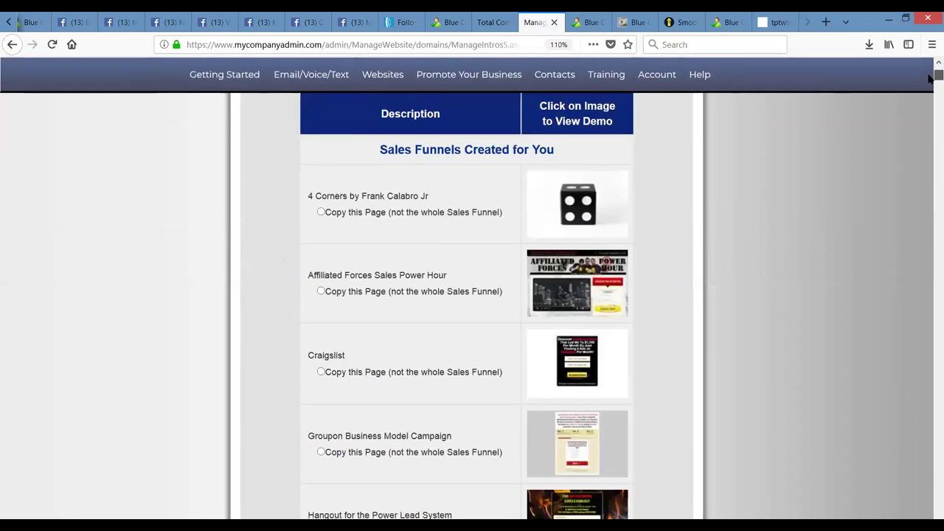
pyautogui.scroll(3, 930, 78)
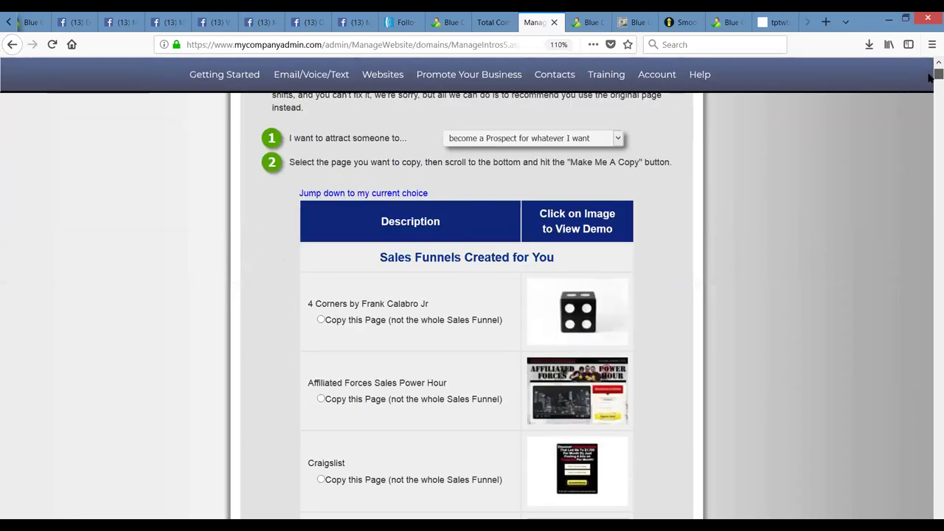
pyautogui.scroll(-1, 930, 76)
pyautogui.moveTo(930, 79); pyautogui.dragTo(930, 183)
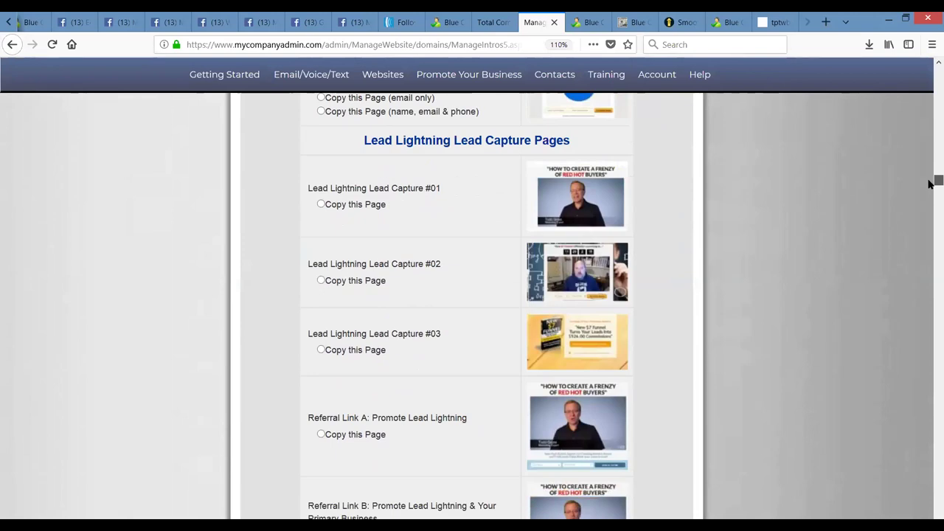
pyautogui.scroll(1, 932, 184)
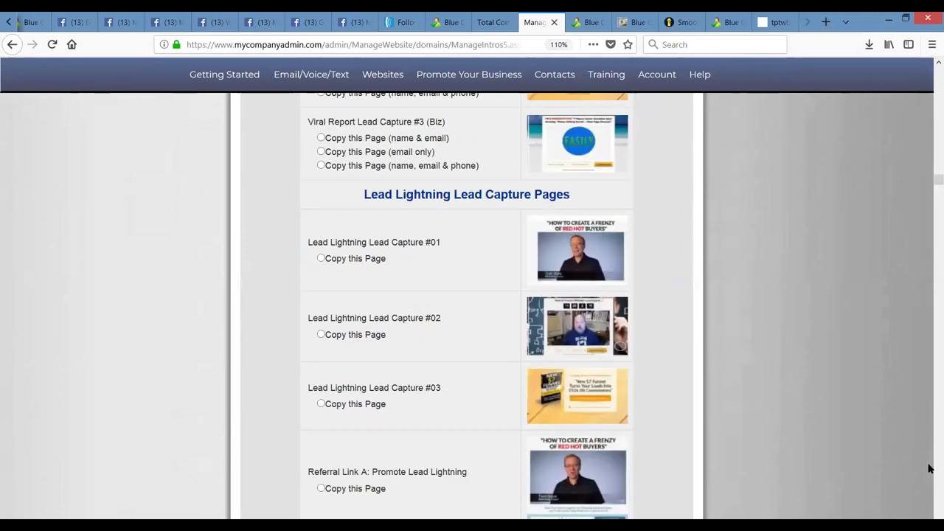
pyautogui.scroll(-5, 929, 469)
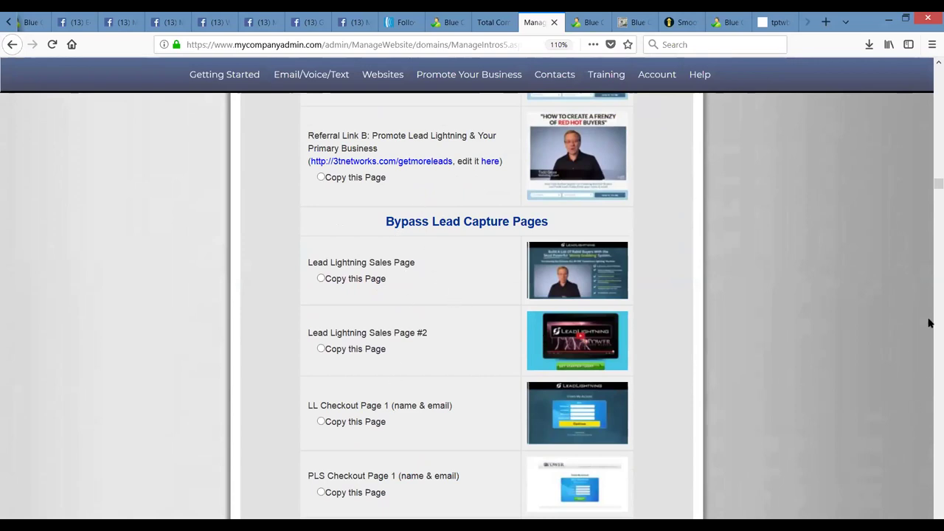
pyautogui.scroll(-5, 929, 468)
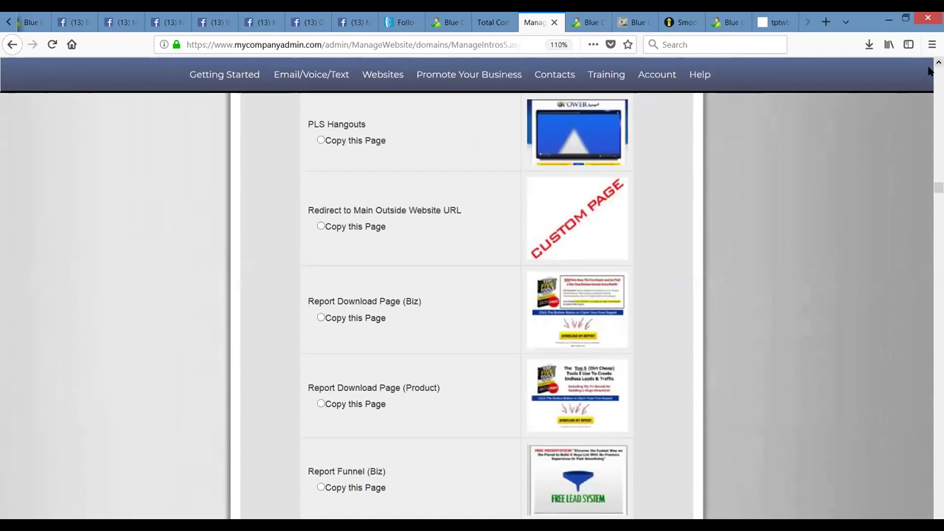
pyautogui.scroll(3, 931, 70)
pyautogui.scroll(2, 929, 70)
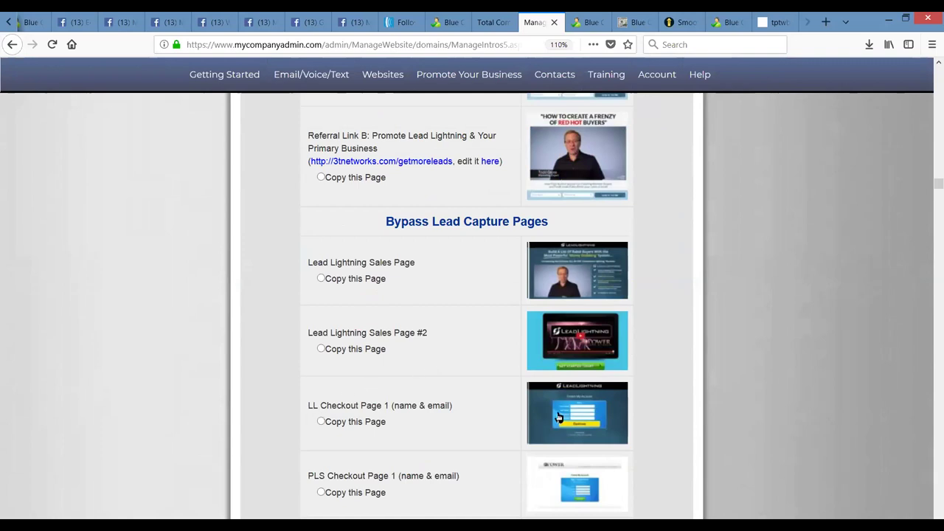
# Make a copy of the PLS Checkout Page 1 (name & email) webpage from the Bypass Lead Capture Pages.
pyautogui.click(320, 492)
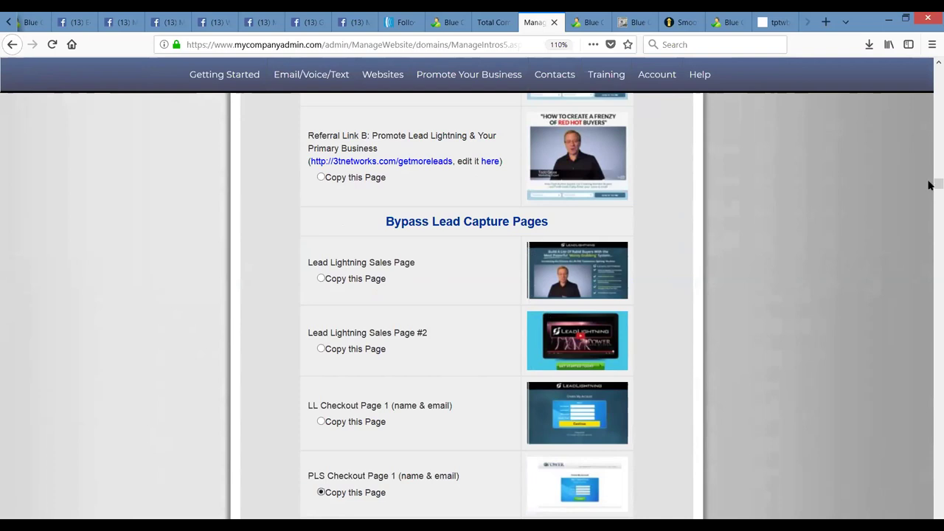
pyautogui.scroll(-2, 931, 183)
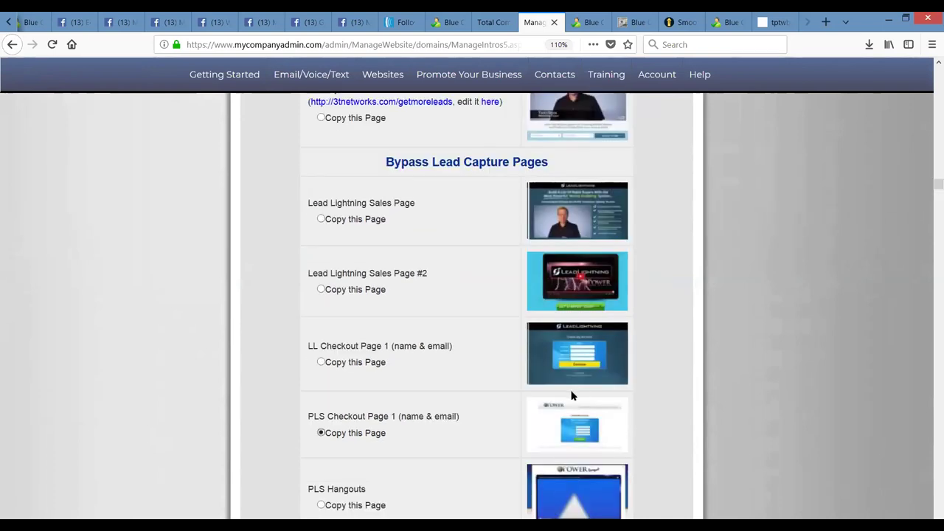
pyautogui.moveTo(309, 415); pyautogui.dragTo(470, 415)
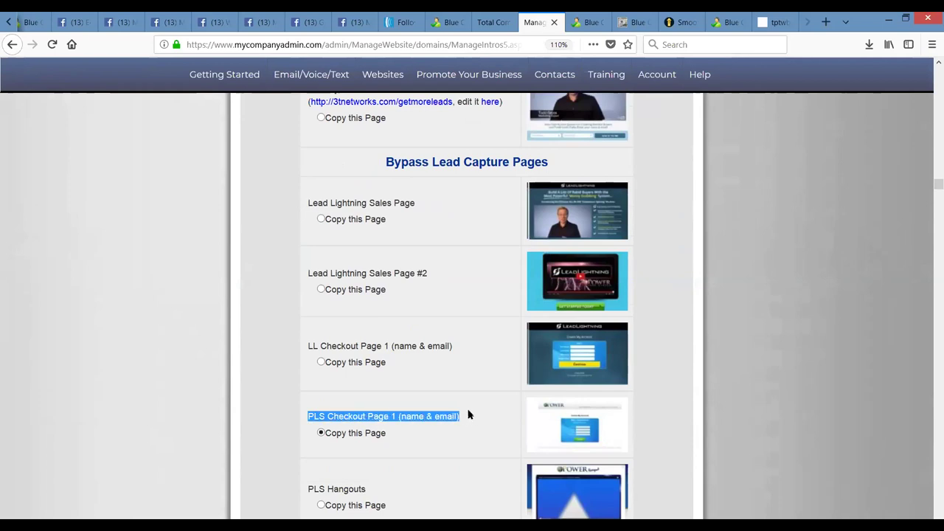
pyautogui.moveTo(932, 185); pyautogui.dragTo(930, 516)
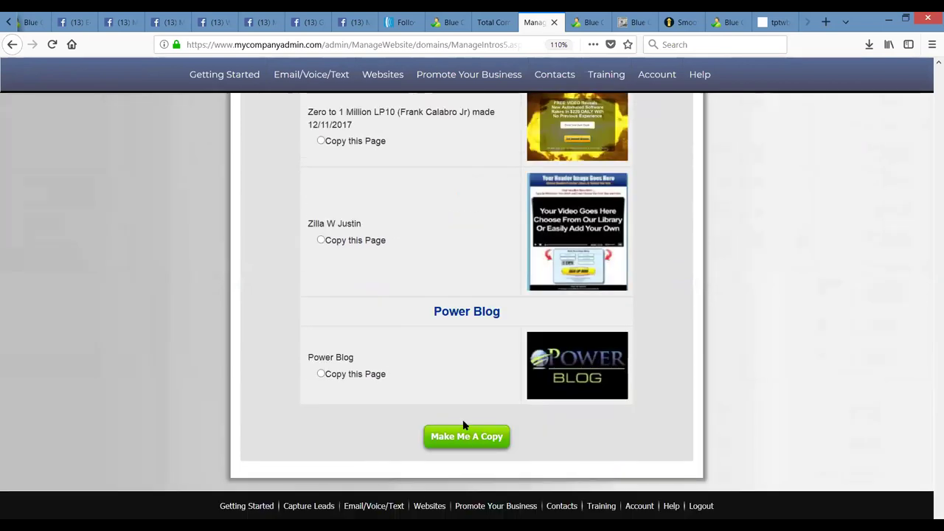
pyautogui.click(465, 439)
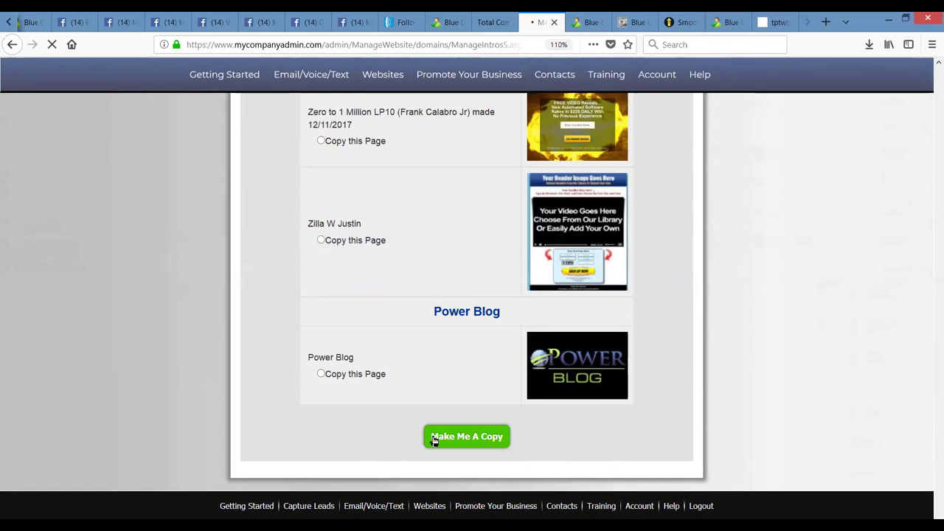
pyautogui.click(434, 438)
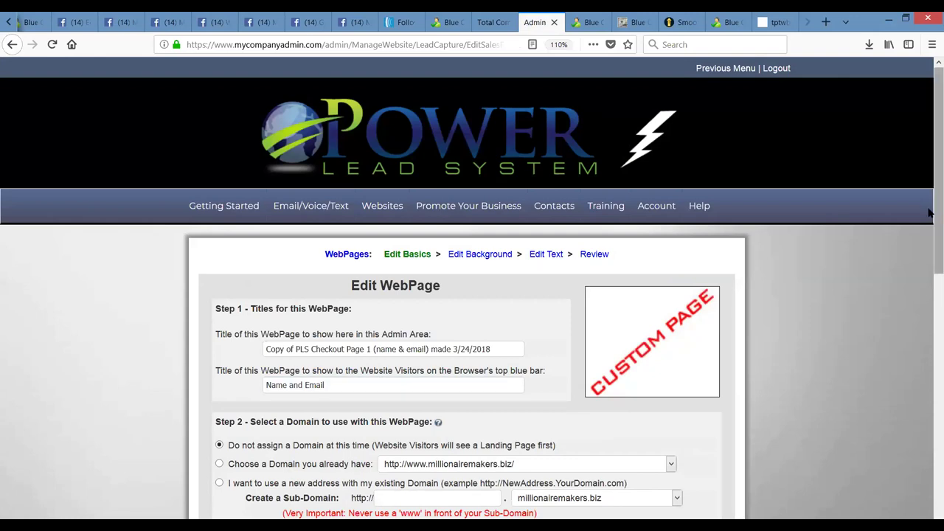
# Assign the copied checkout webpage a new sub-domain, joinpls, on the existing domain mlmleadgenpros.com.
pyautogui.moveTo(932, 218); pyautogui.dragTo(929, 286)
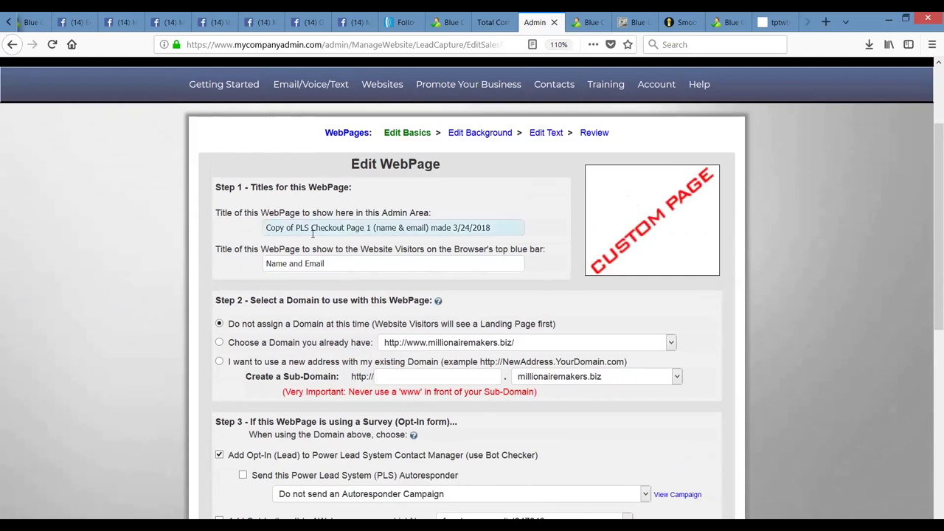
pyautogui.moveTo(930, 135); pyautogui.dragTo(931, 202)
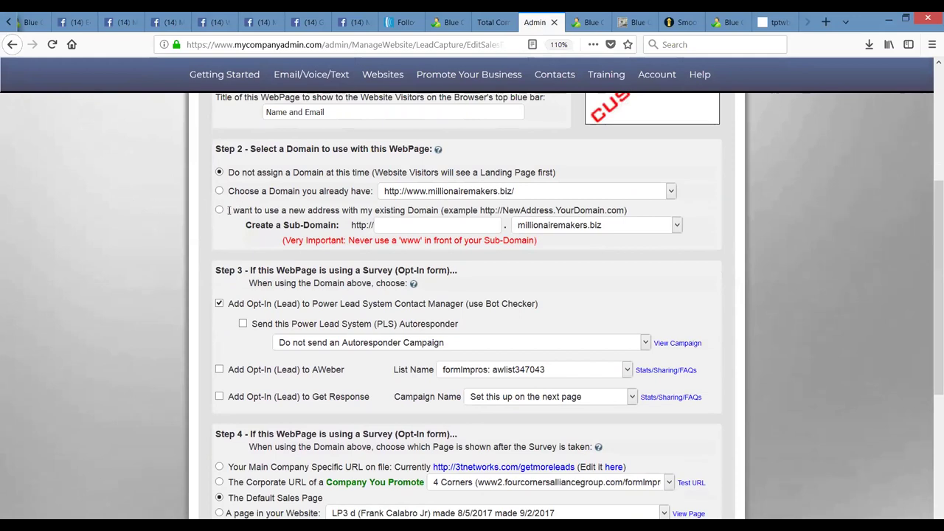
pyautogui.click(219, 211)
pyautogui.click(402, 225)
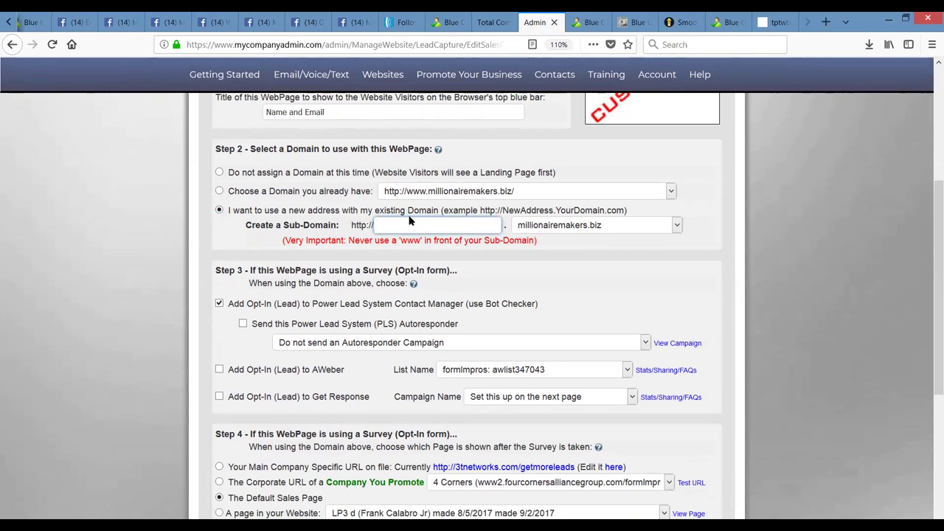
pyautogui.write('joinpls')
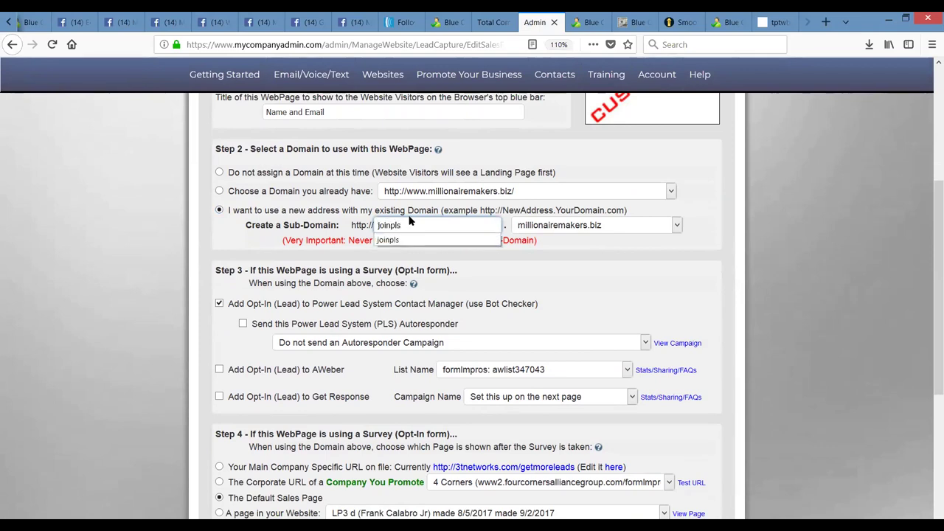
pyautogui.click(413, 239)
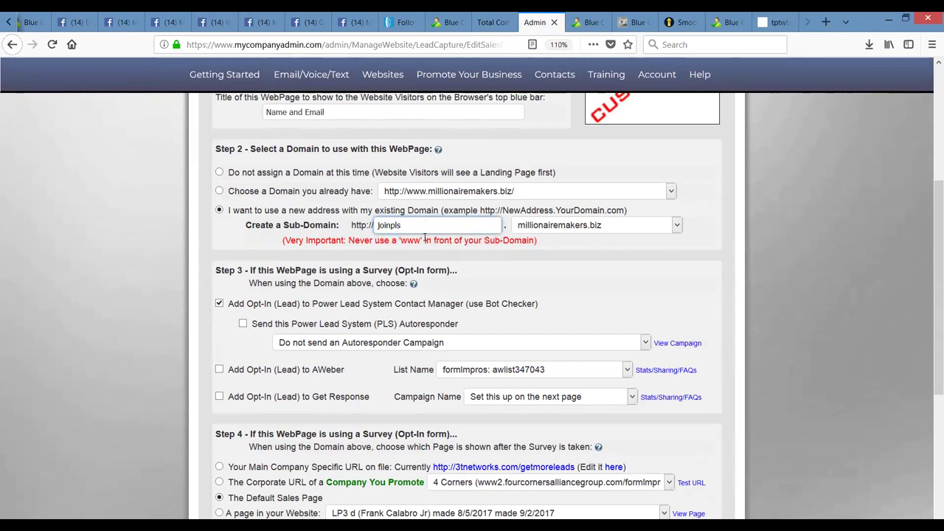
pyautogui.click(677, 228)
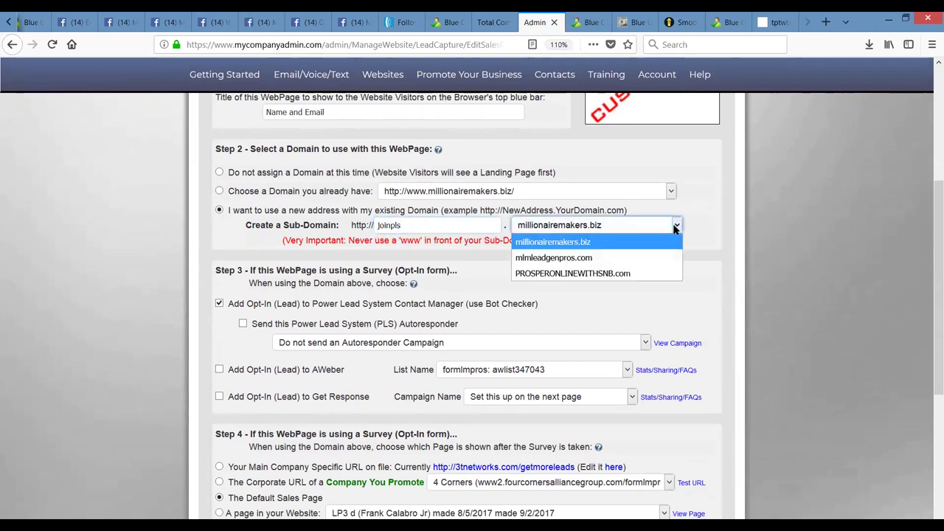
pyautogui.click(579, 258)
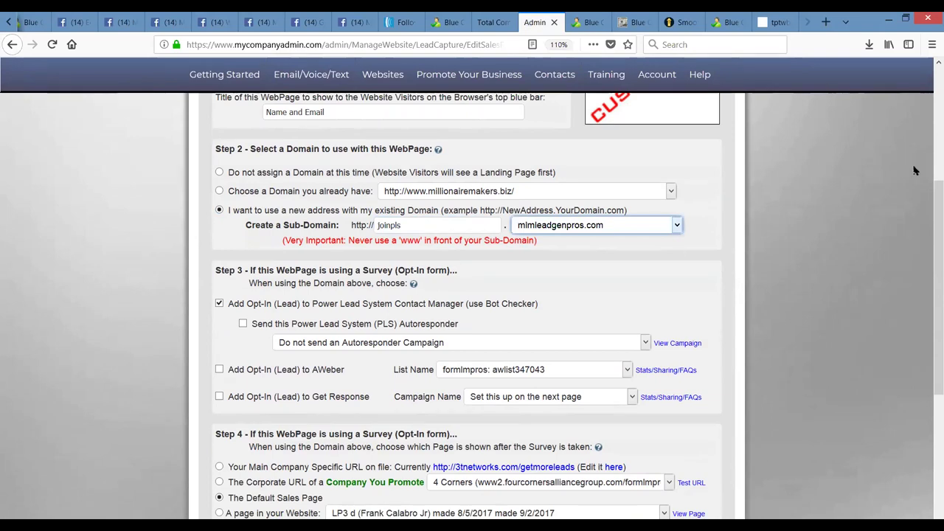
pyautogui.scroll(-1, 929, 223)
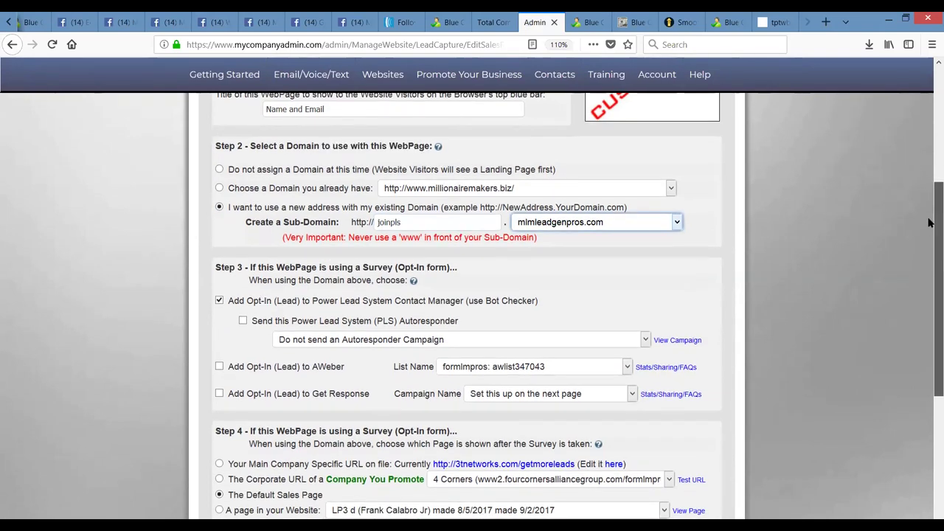
pyautogui.click(675, 224)
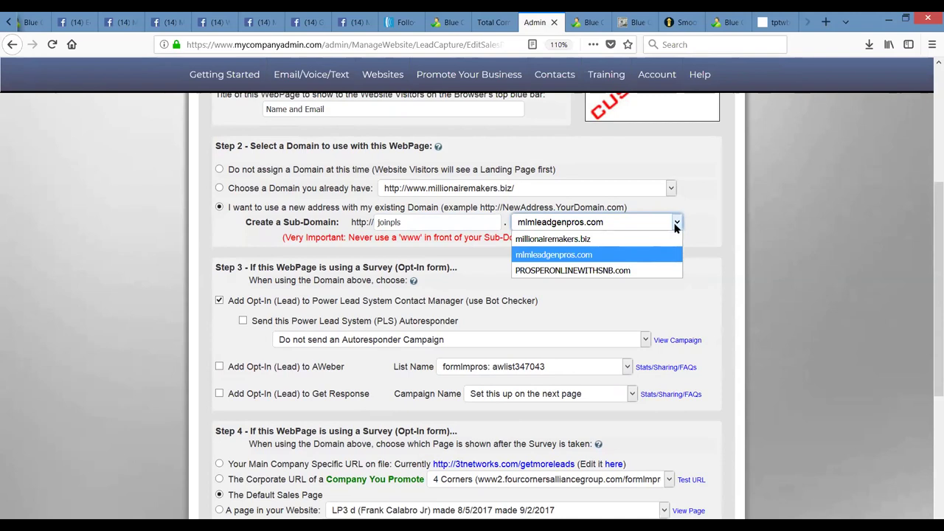
pyautogui.click(929, 239)
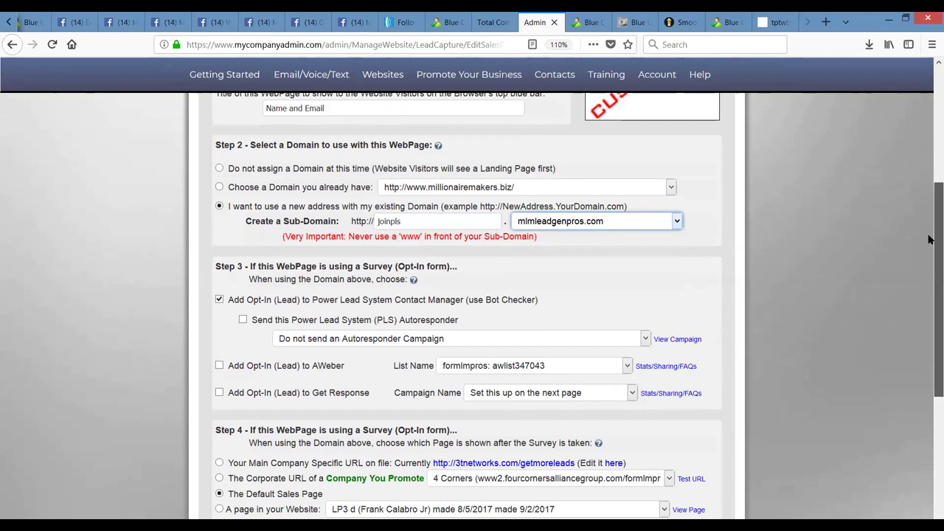
# Save the webpage changes, skip the background and text editing, and view the published page from its review.
pyautogui.moveTo(930, 238); pyautogui.dragTo(929, 242)
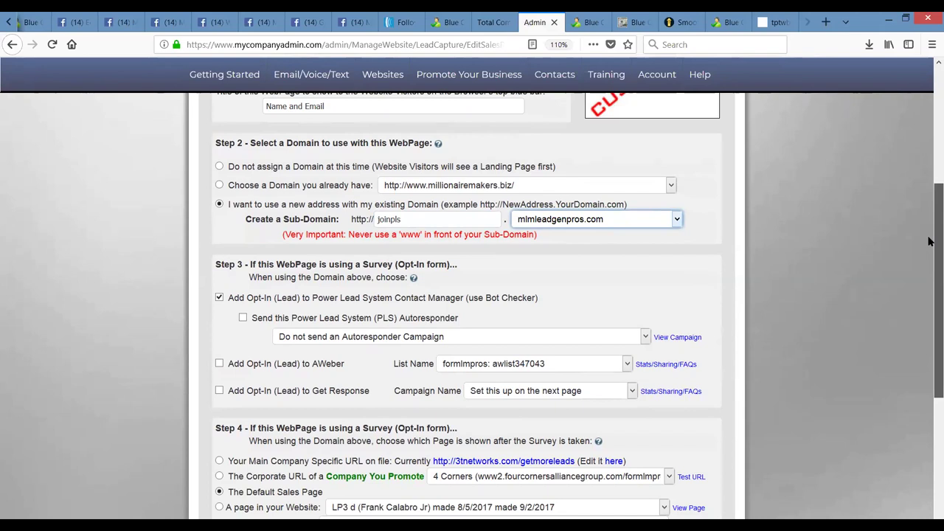
pyautogui.moveTo(929, 241); pyautogui.dragTo(929, 287)
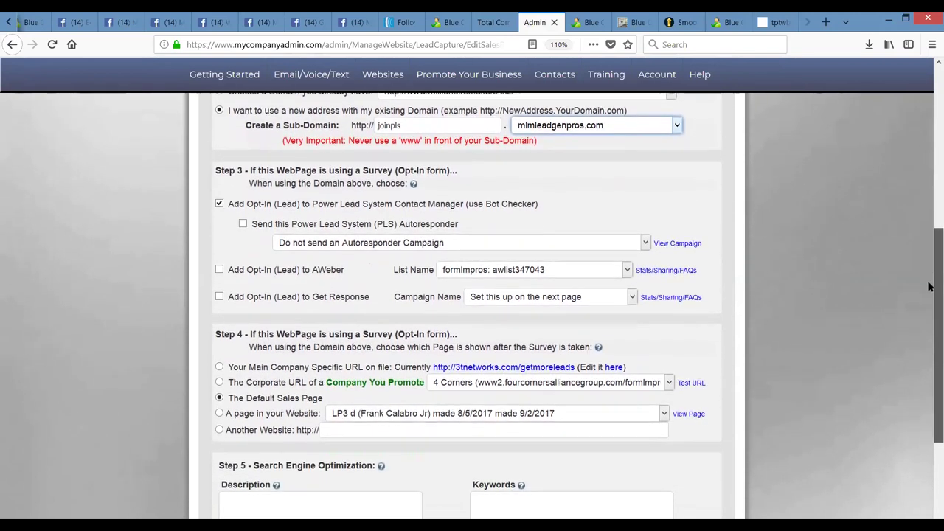
pyautogui.moveTo(929, 286); pyautogui.dragTo(928, 379)
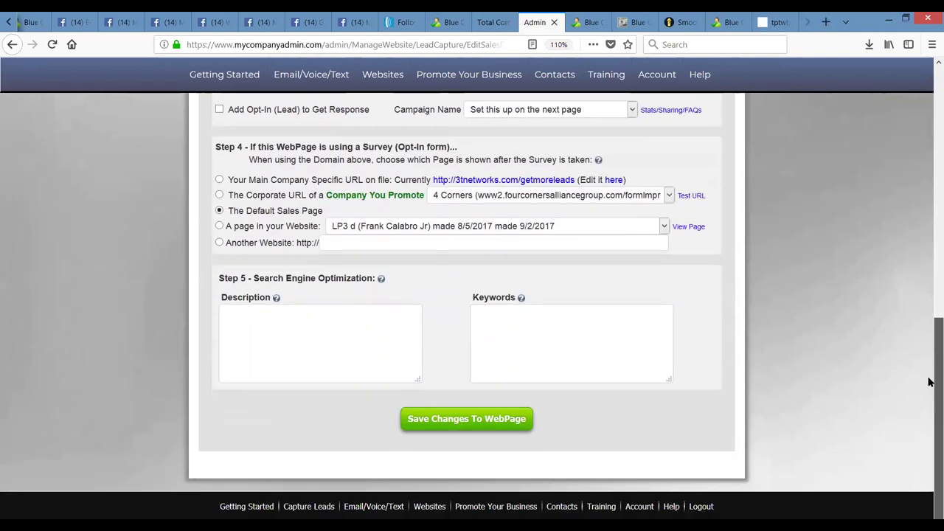
pyautogui.click(445, 421)
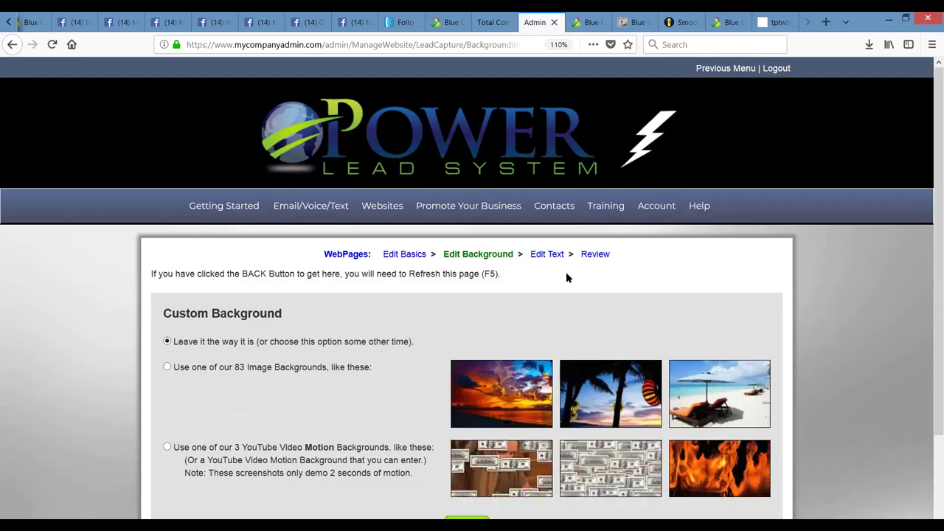
pyautogui.click(592, 255)
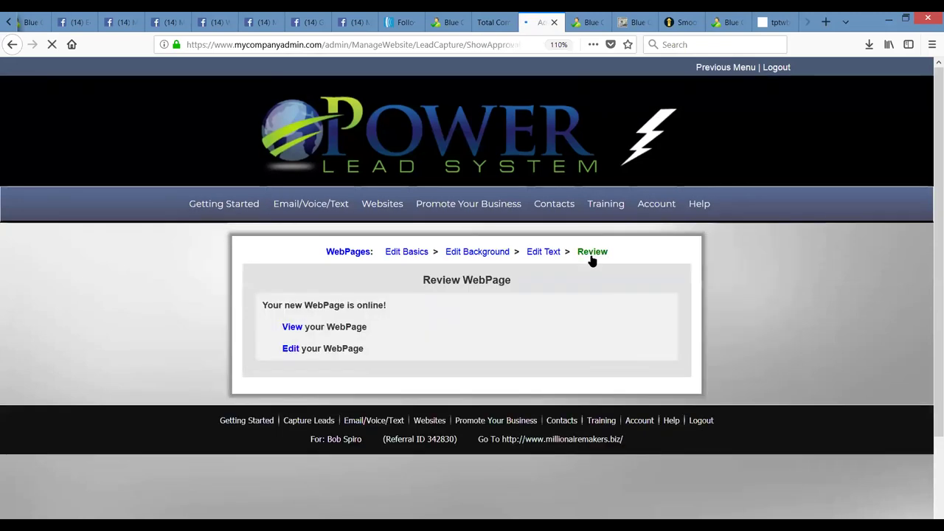
pyautogui.click(292, 328)
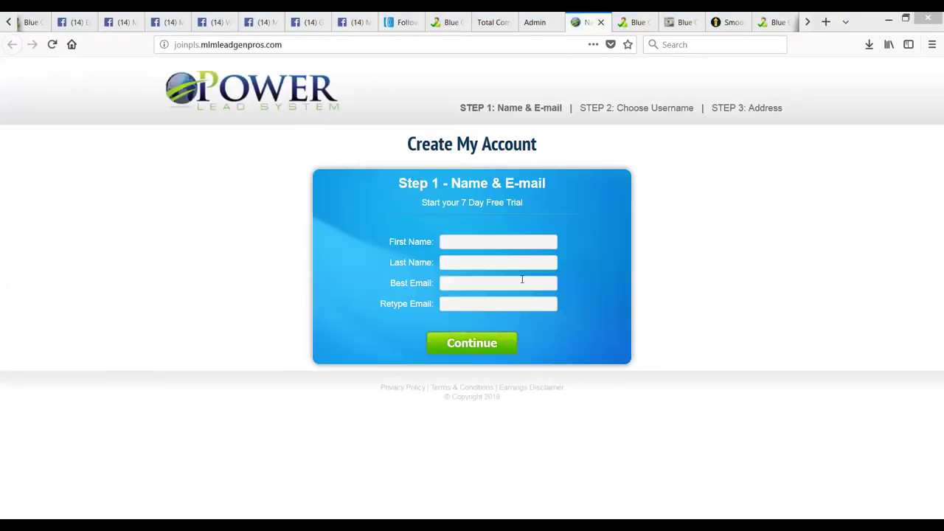
# Copy the checkout page's full web address, joinpls.mlmleadgenpros.com.
pyautogui.click(290, 45)
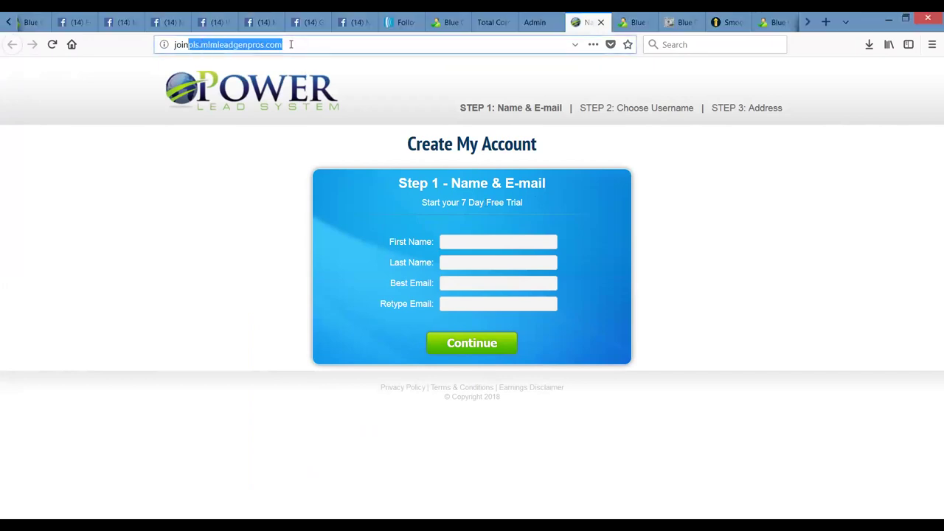
pyautogui.rightClick(168, 46)
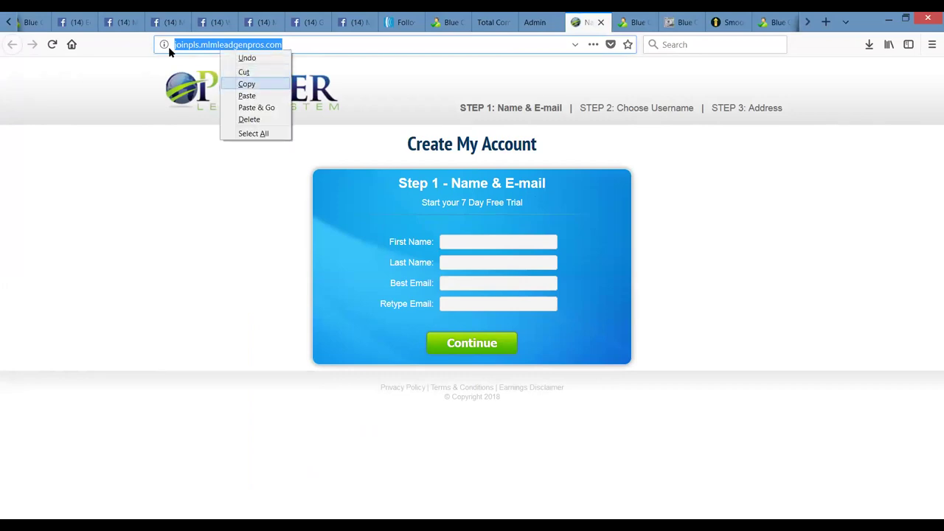
pyautogui.press('Return')
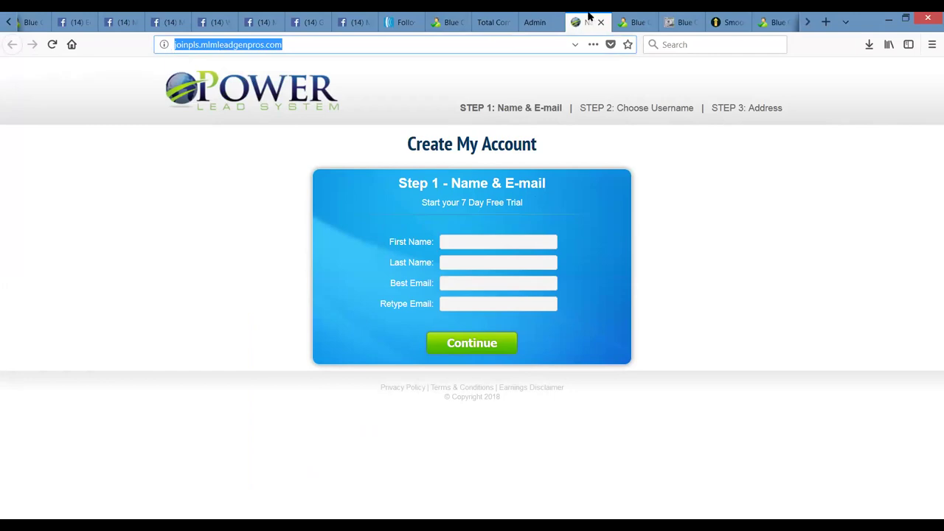
# Return to the Power Lead System admin and open the Companies You Promote page from Getting Started.
pyautogui.click(535, 22)
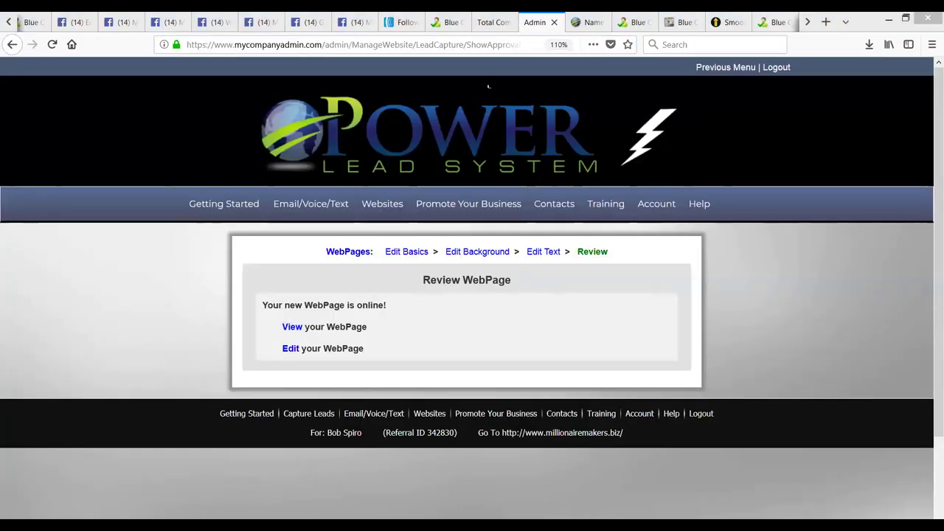
pyautogui.click(213, 209)
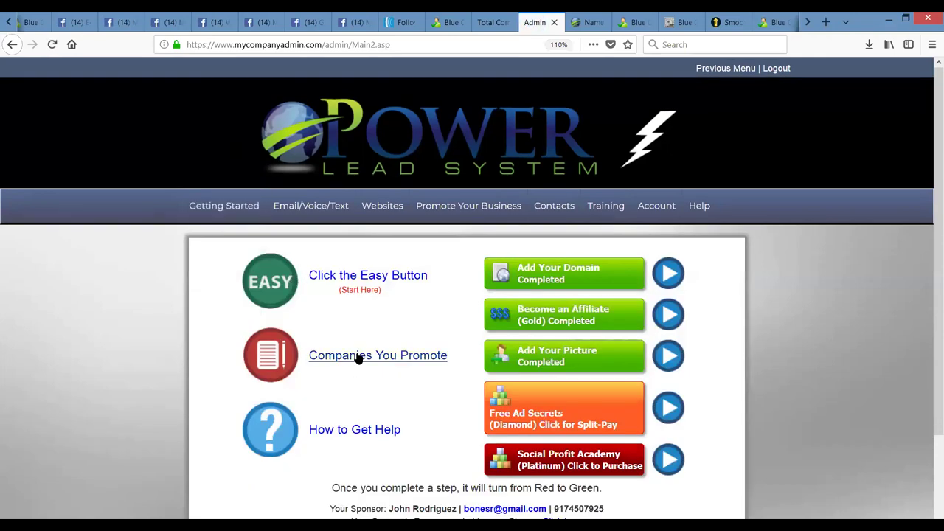
pyautogui.scroll(-1, 929, 243)
pyautogui.scroll(-2, 930, 244)
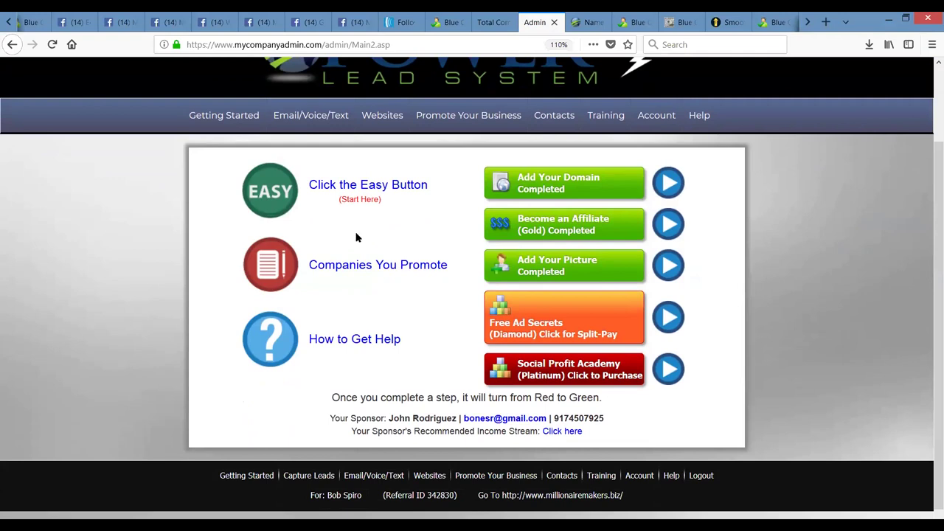
pyautogui.click(344, 270)
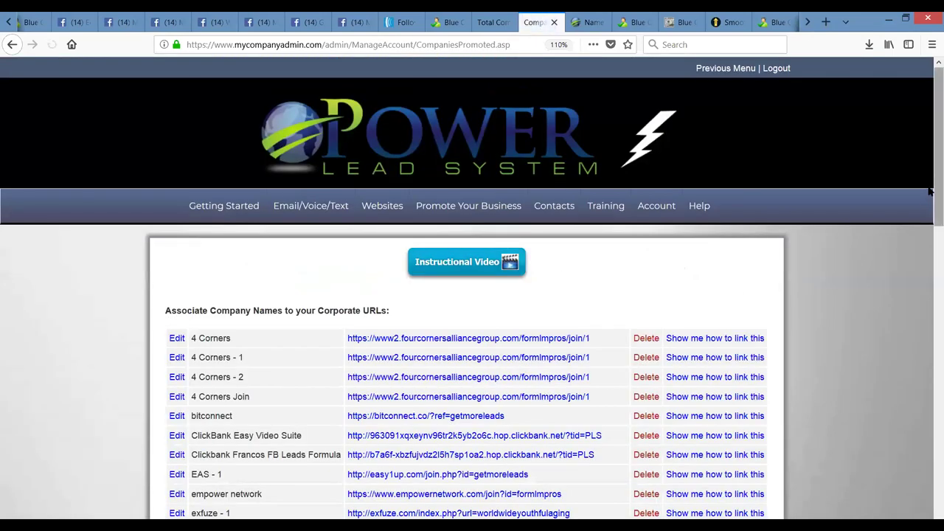
# Select Power Lead System in the list of available companies and save it among the promoted companies.
pyautogui.moveTo(931, 134); pyautogui.dragTo(929, 315)
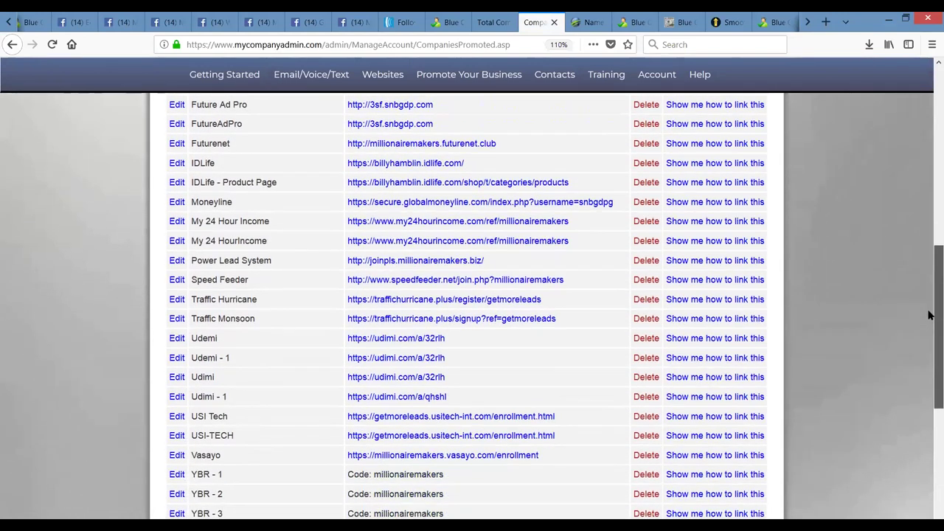
pyautogui.scroll(-2, 929, 327)
pyautogui.scroll(1, 929, 326)
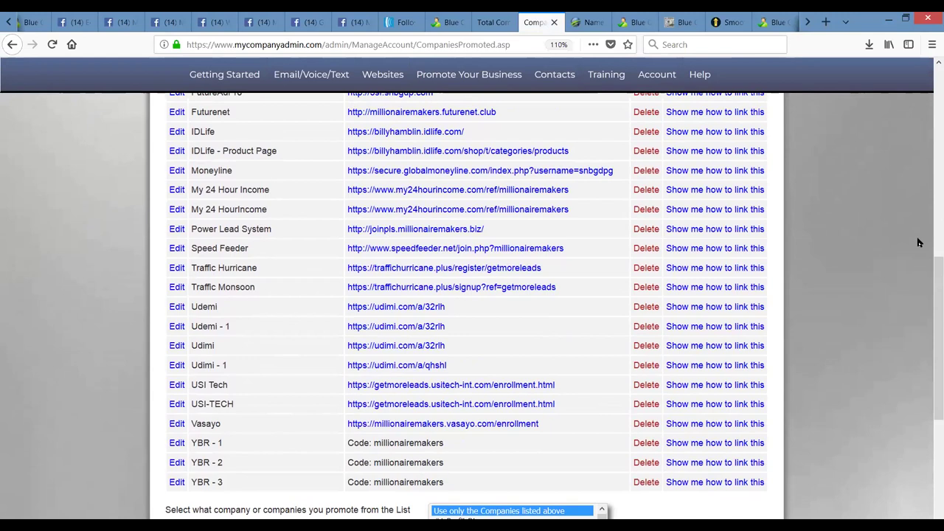
pyautogui.moveTo(932, 274); pyautogui.dragTo(929, 402)
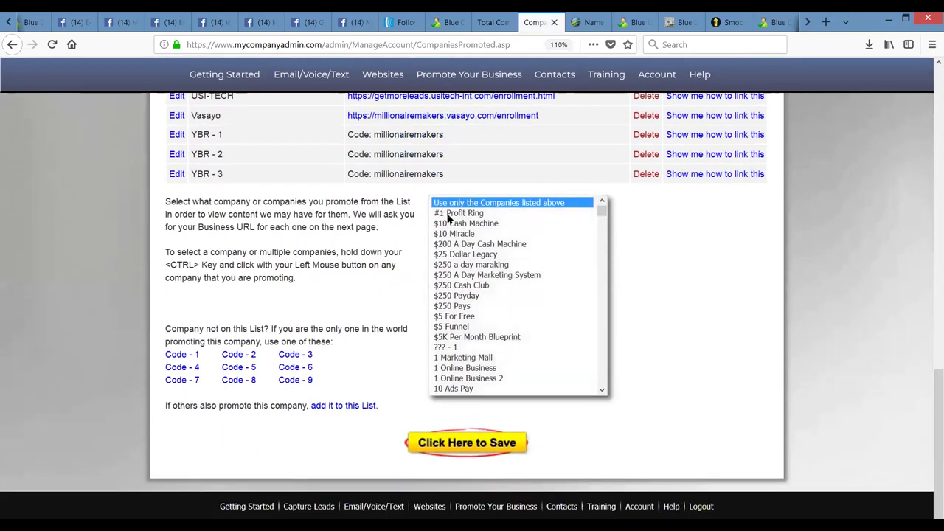
pyautogui.moveTo(601, 212); pyautogui.dragTo(601, 332)
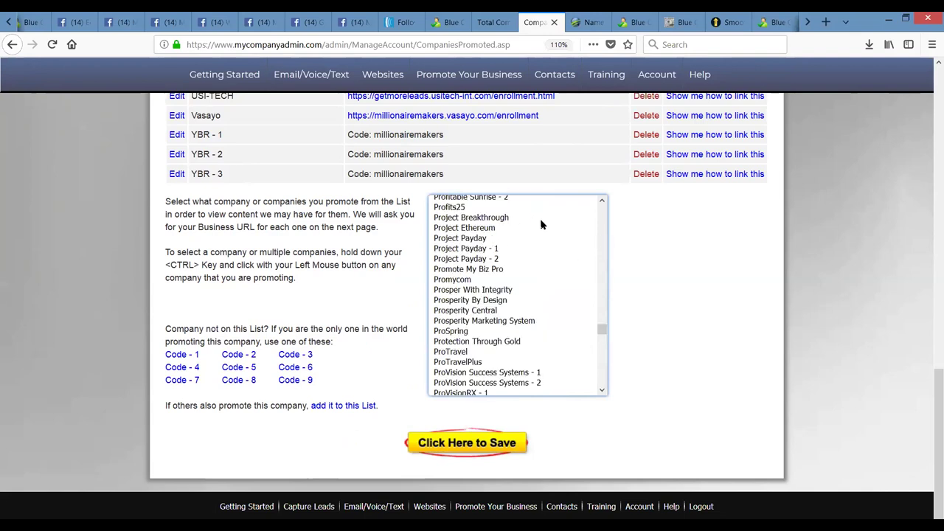
pyautogui.scroll(6, 601, 238)
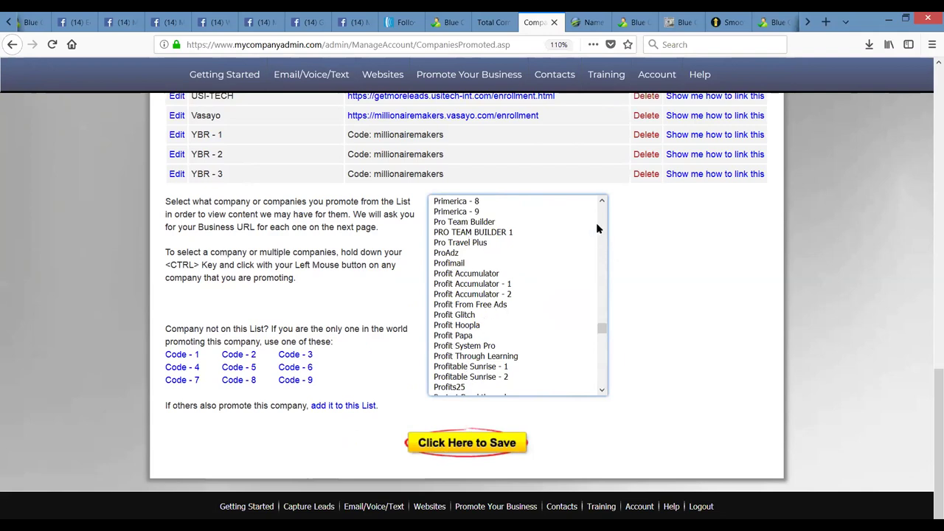
pyautogui.scroll(6, 598, 229)
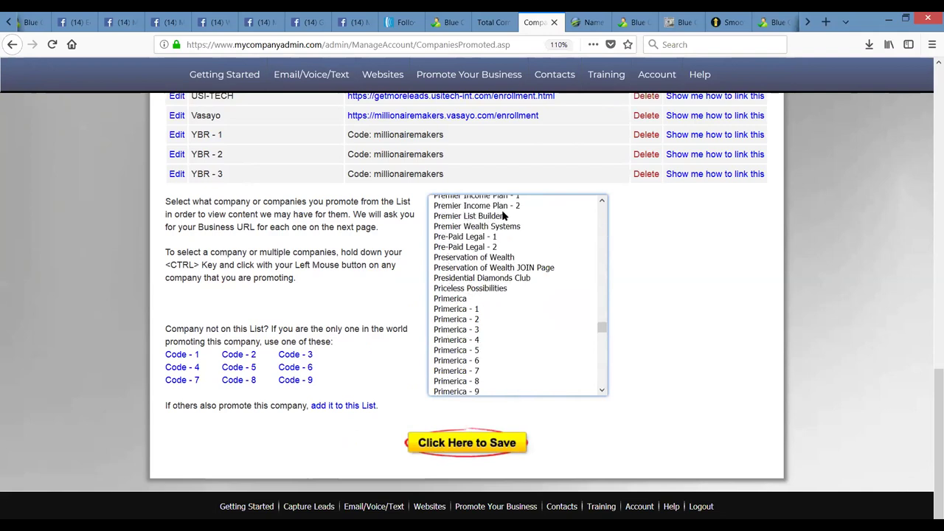
pyautogui.scroll(6, 601, 229)
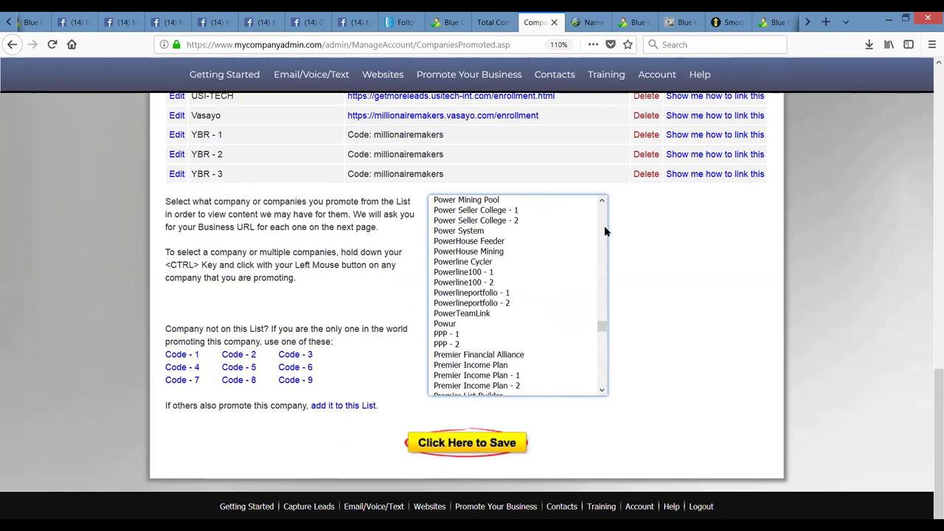
pyautogui.scroll(6, 451, 292)
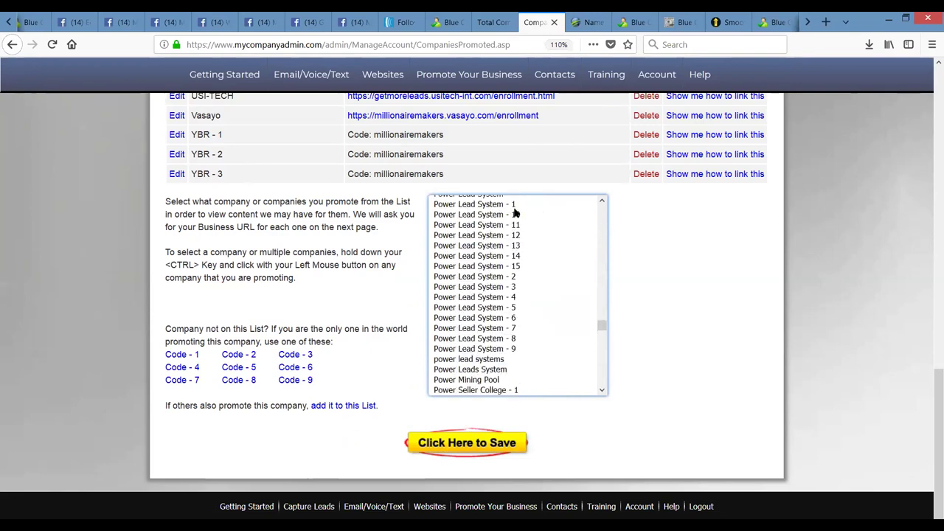
pyautogui.scroll(1, 602, 201)
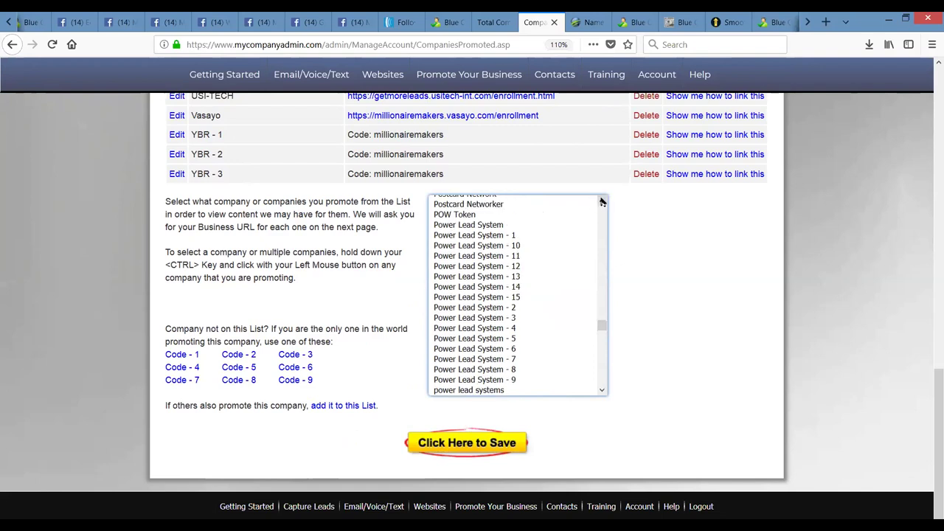
pyautogui.click(465, 227)
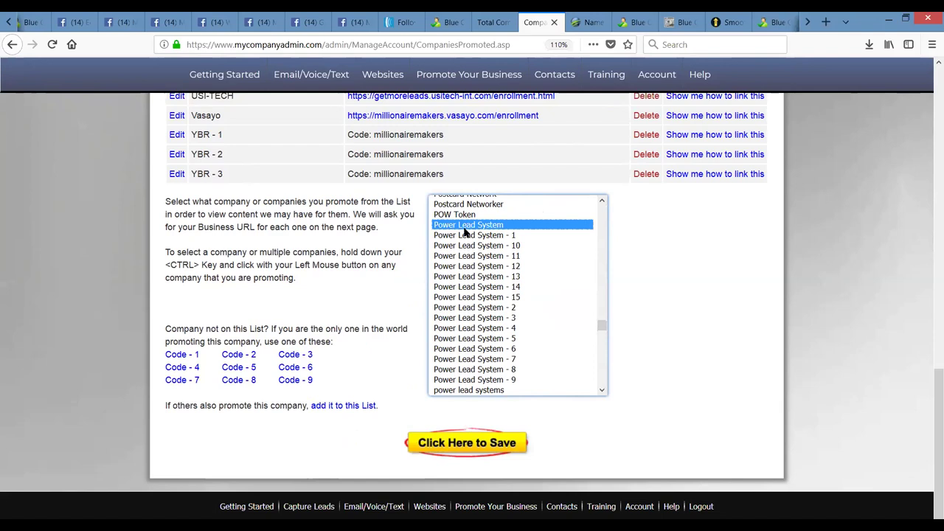
pyautogui.click(470, 448)
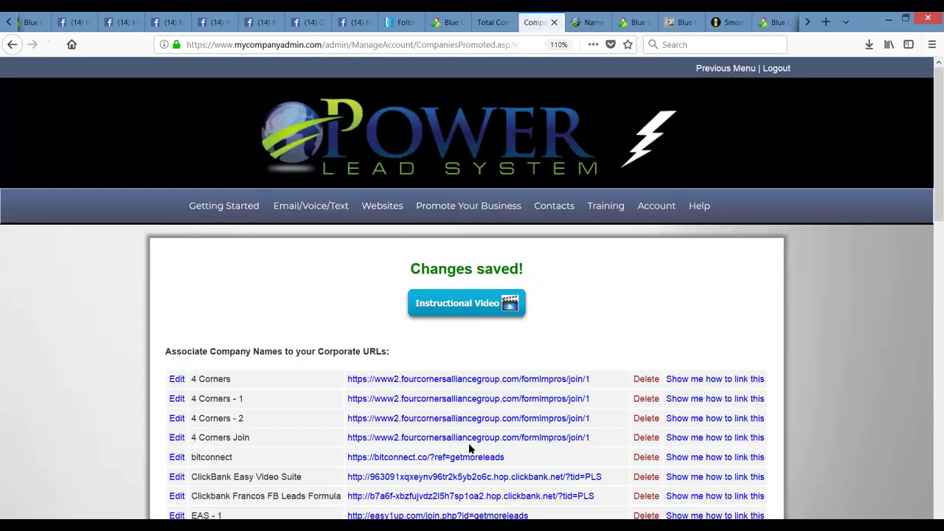
pyautogui.moveTo(929, 194); pyautogui.dragTo(922, 509)
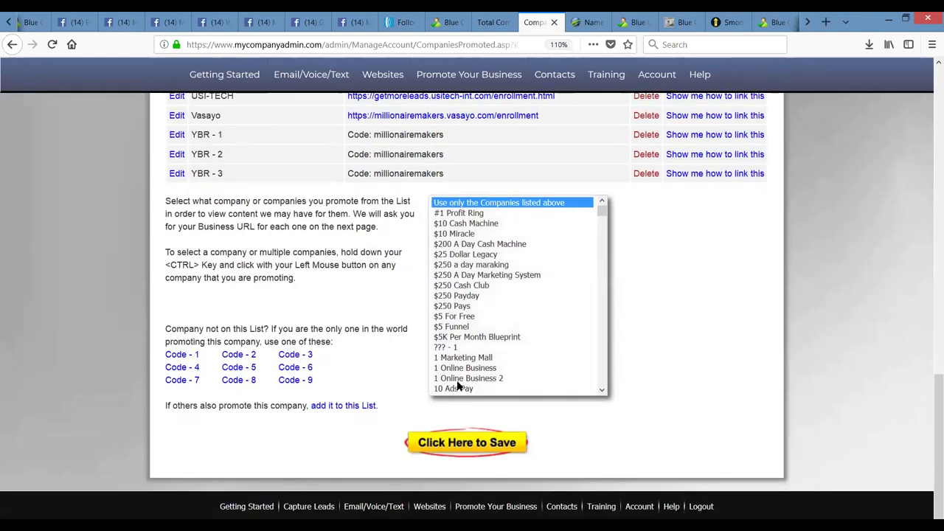
pyautogui.click(456, 388)
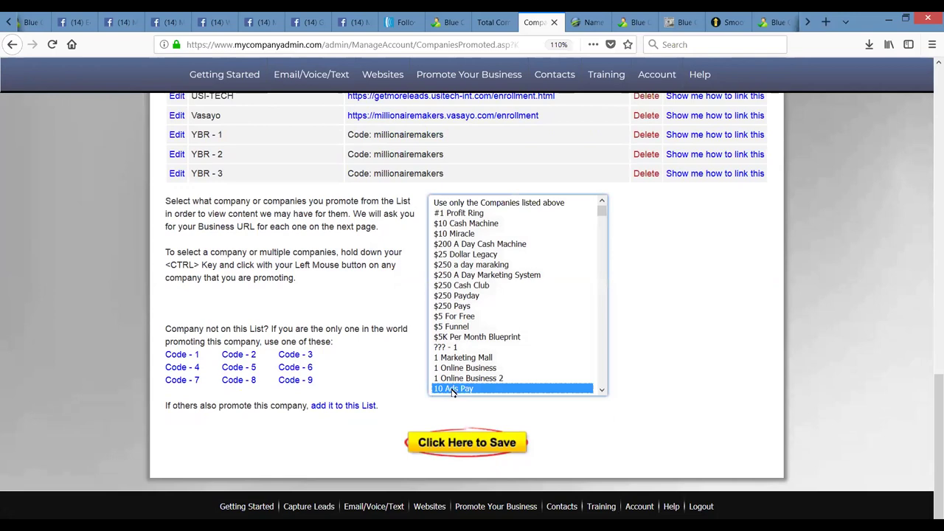
pyautogui.click(462, 449)
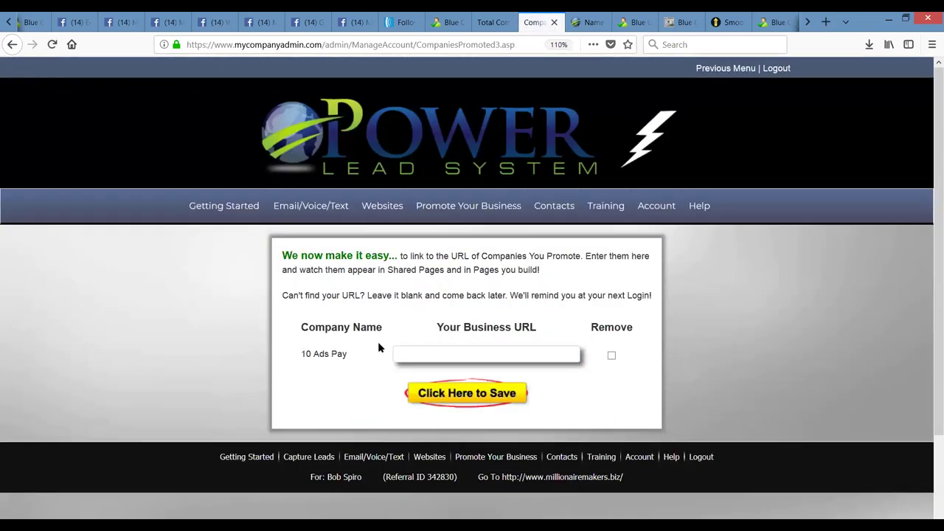
pyautogui.click(417, 356)
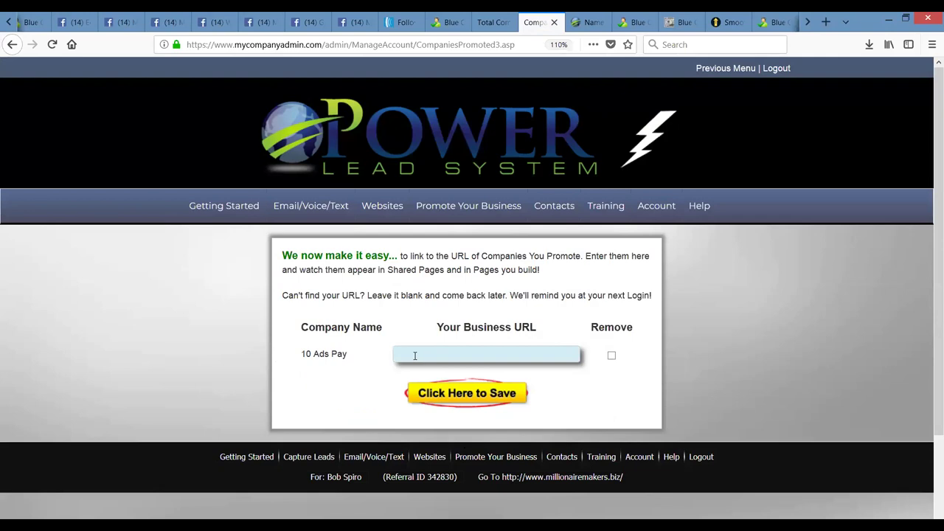
pyautogui.click(416, 355)
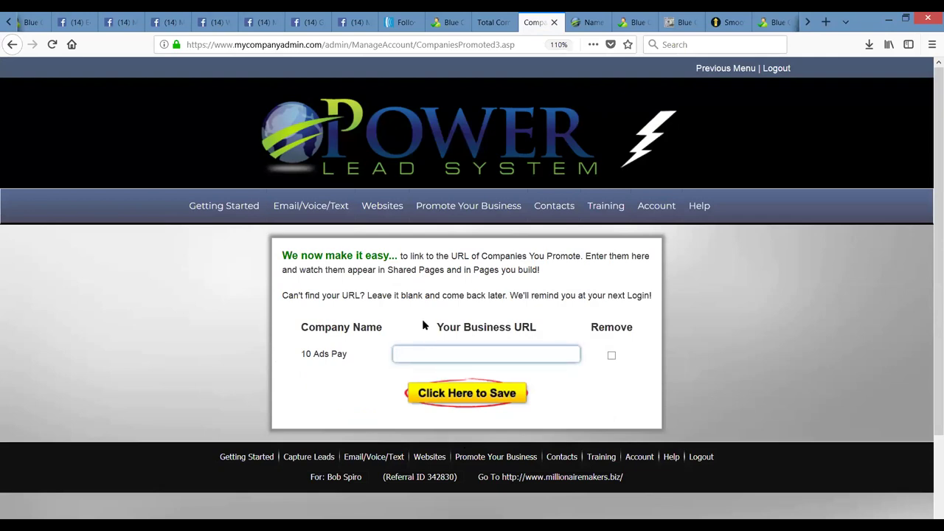
pyautogui.write('http://joinpls.mlmleadgenpros.com/')
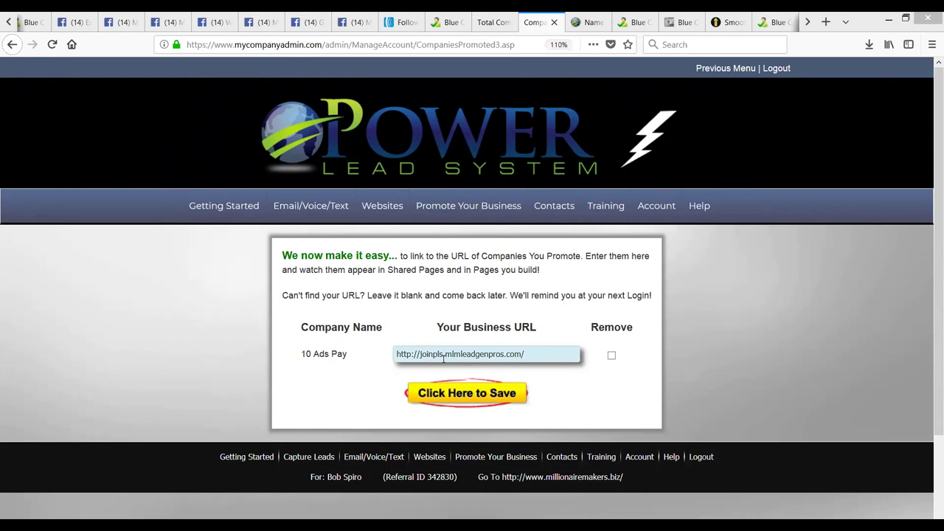
pyautogui.moveTo(501, 354); pyautogui.dragTo(294, 353)
pyautogui.click(526, 354)
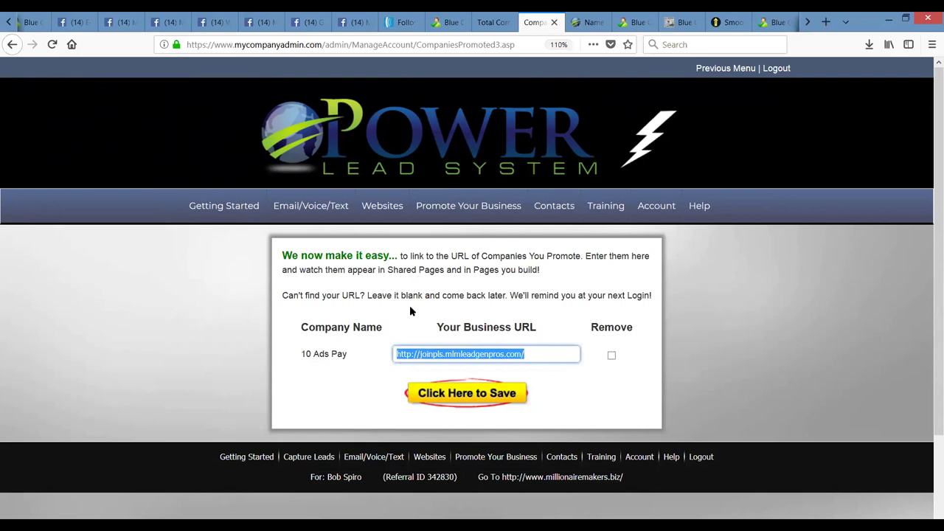
# Open the existing Power Lead System entry under Companies You Promote for editing and save the business URLs.
pyautogui.click(220, 211)
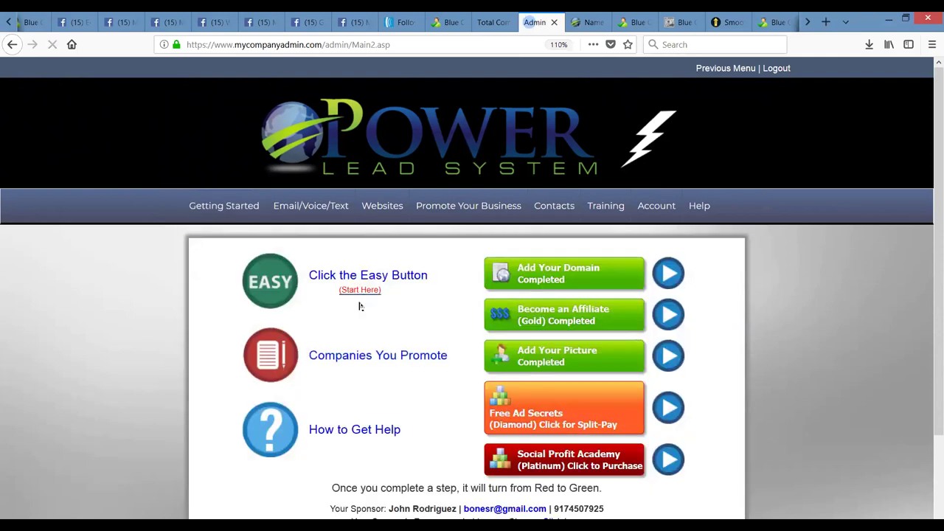
pyautogui.click(364, 357)
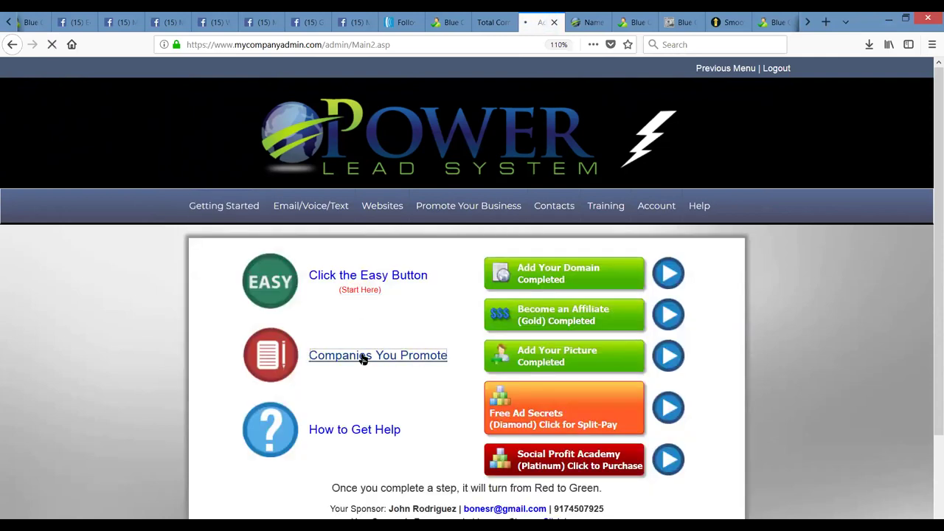
pyautogui.scroll(-5, 929, 273)
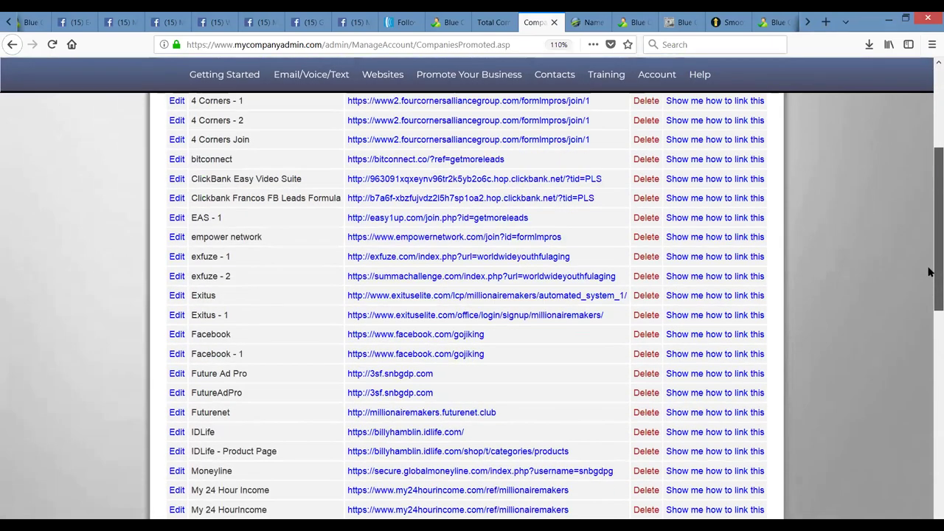
pyautogui.scroll(-3, 929, 272)
pyautogui.scroll(-2, 920, 306)
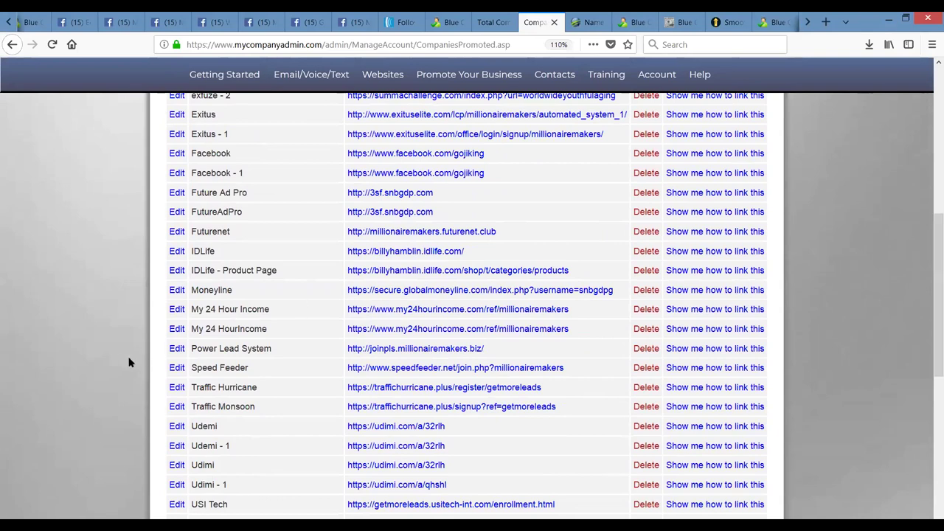
pyautogui.click(176, 350)
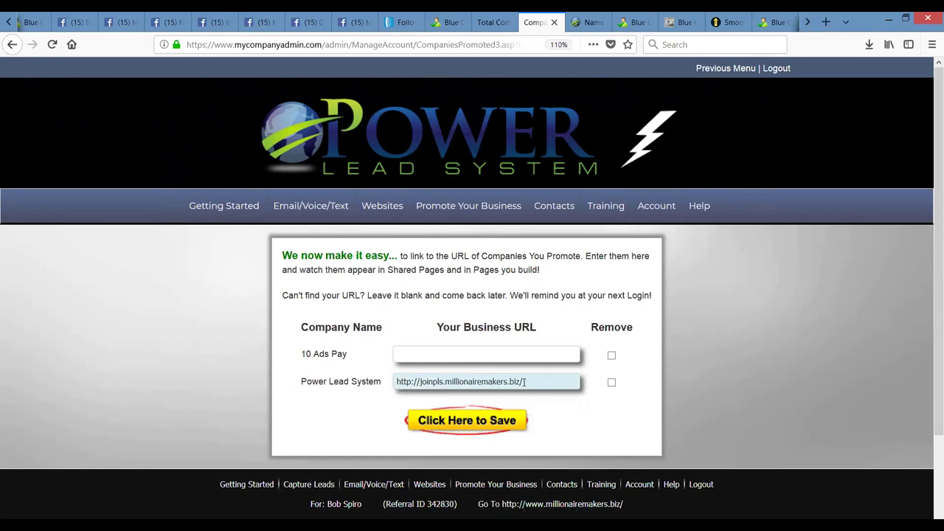
pyautogui.click(466, 424)
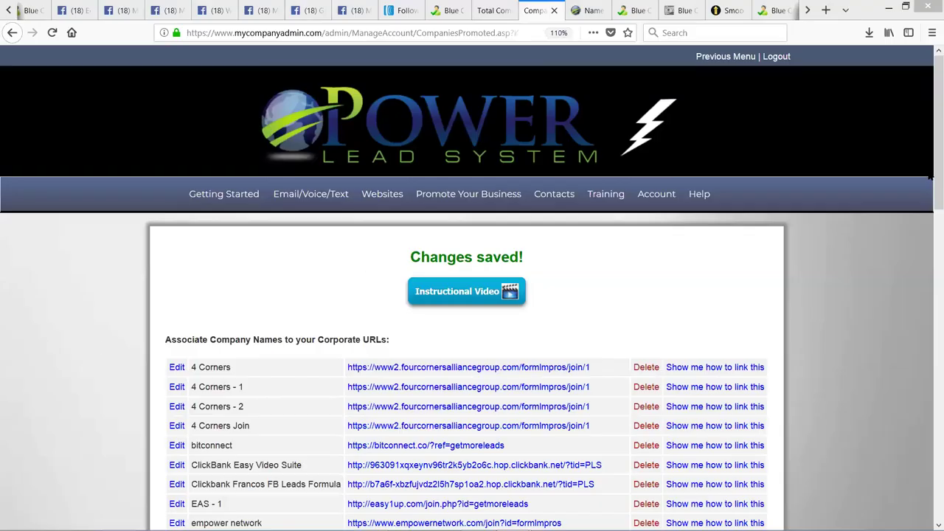
# Open the account's commission Prediction Report and review the predicted PLS Gold residual commissions.
pyautogui.scroll(-1, 929, 199)
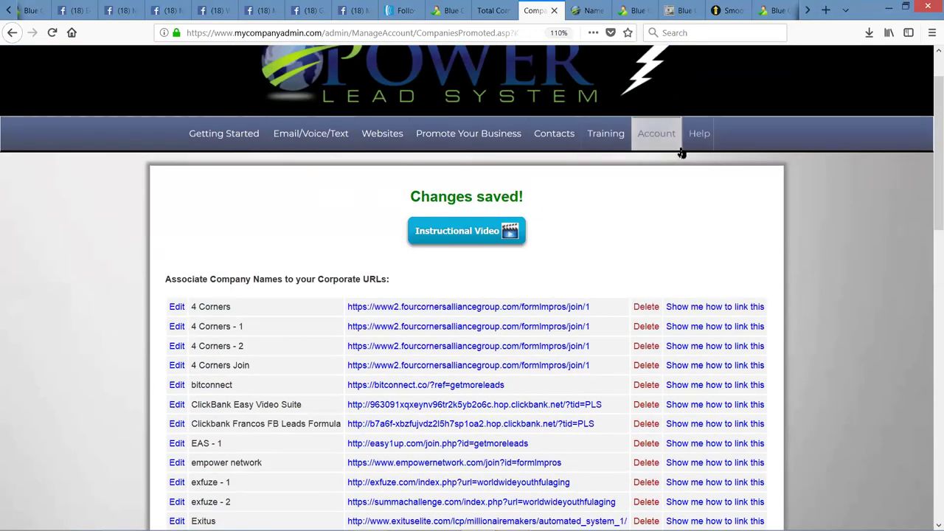
pyautogui.moveTo(654, 143)
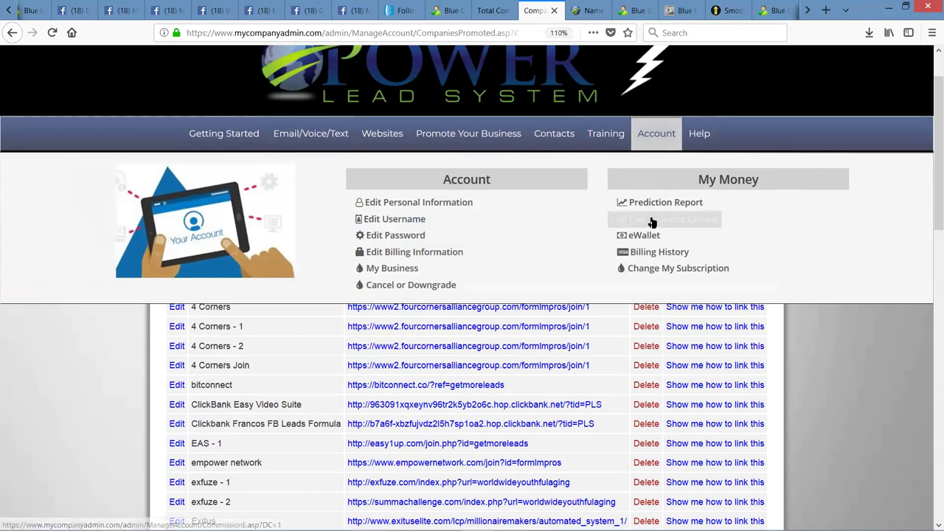
pyautogui.click(647, 207)
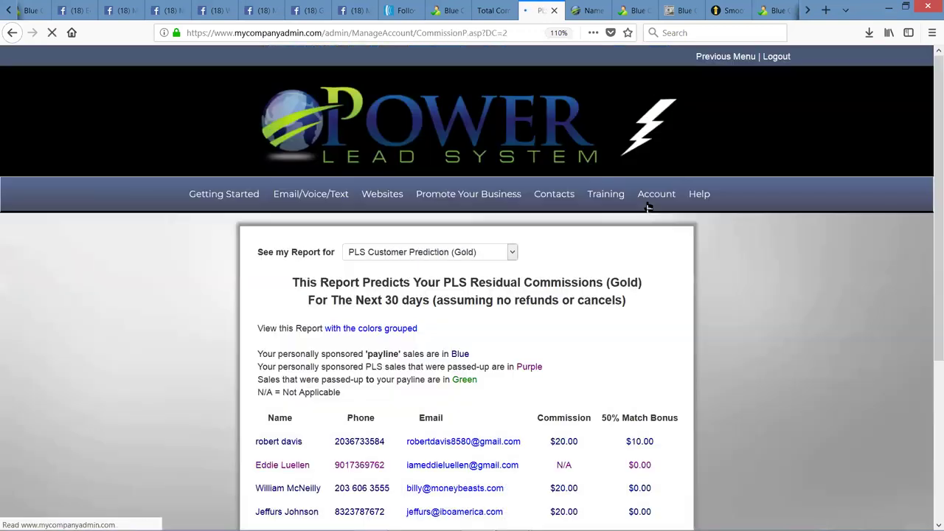
pyautogui.scroll(-2, 930, 301)
pyautogui.scroll(-3, 929, 301)
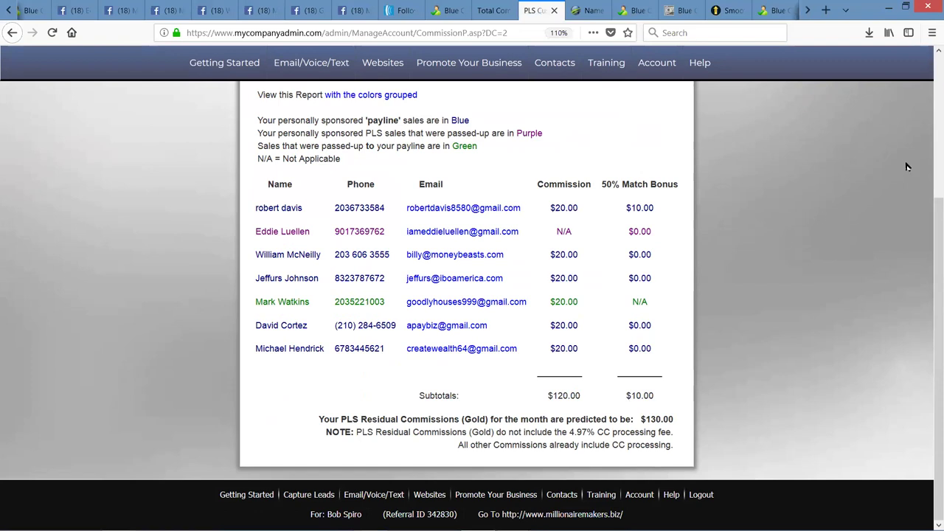
pyautogui.moveTo(930, 235); pyautogui.dragTo(930, 230)
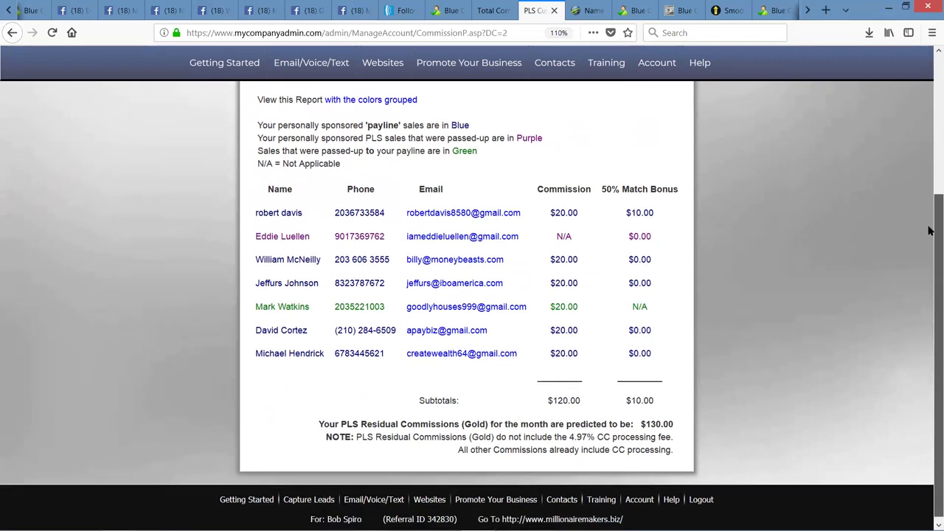
# Open the Commissions Earned report, examine the Gold and Free Ad Secrets (Diamond) amounts, and dismiss the Facebook notification.
pyautogui.moveTo(650, 78)
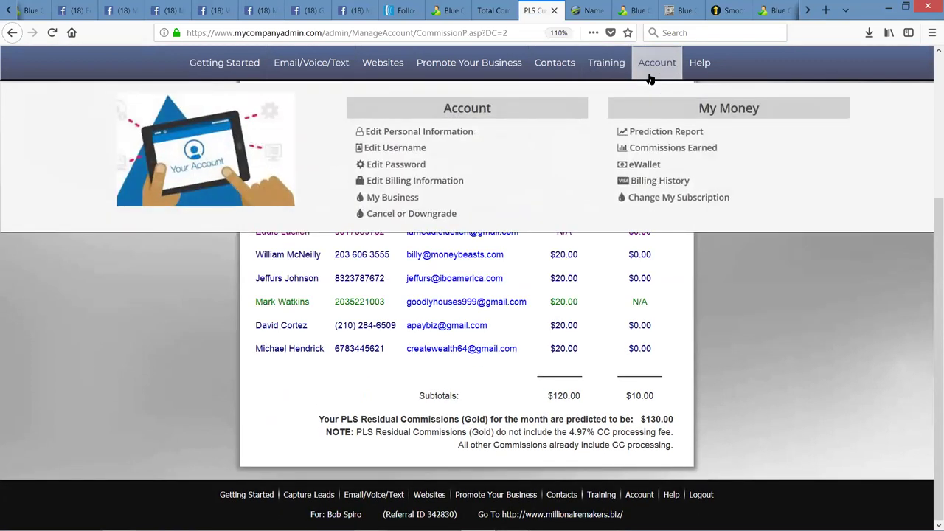
pyautogui.click(687, 151)
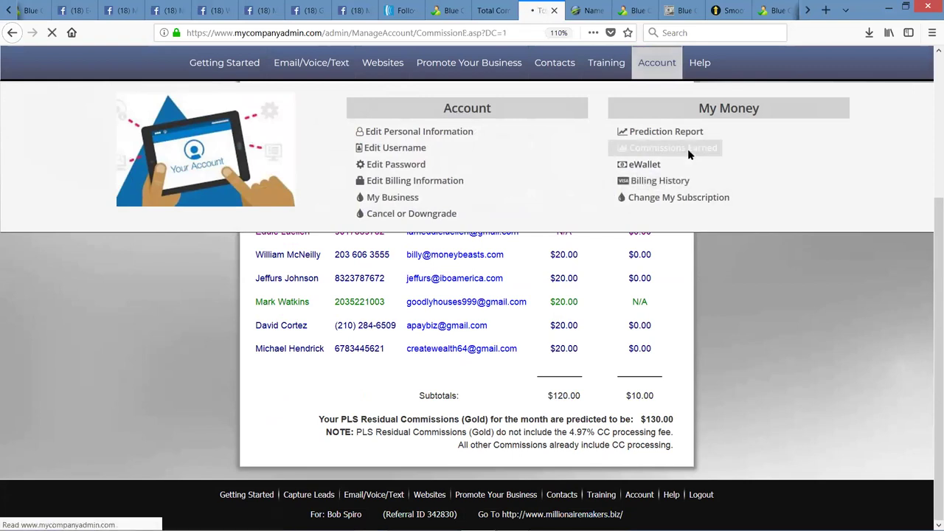
pyautogui.scroll(-5, 927, 331)
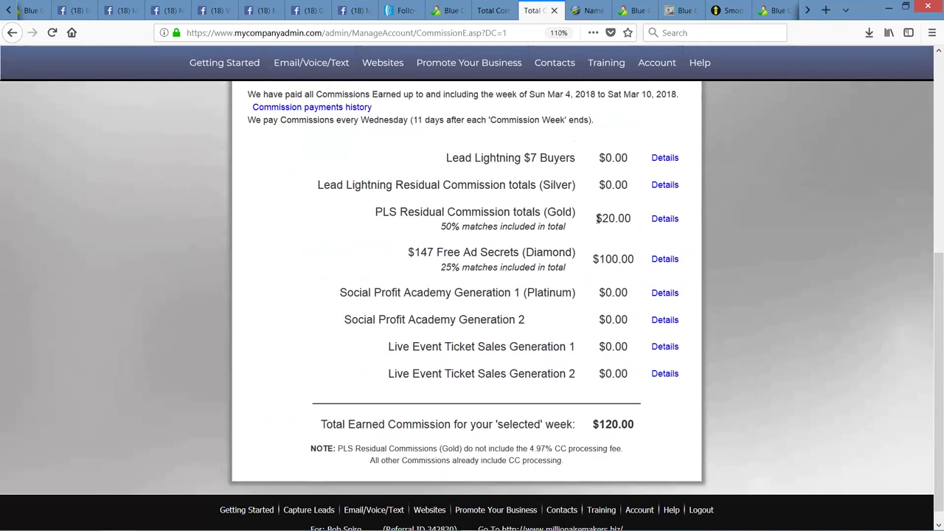
pyautogui.moveTo(596, 219); pyautogui.dragTo(641, 220)
pyautogui.moveTo(594, 259); pyautogui.dragTo(627, 259)
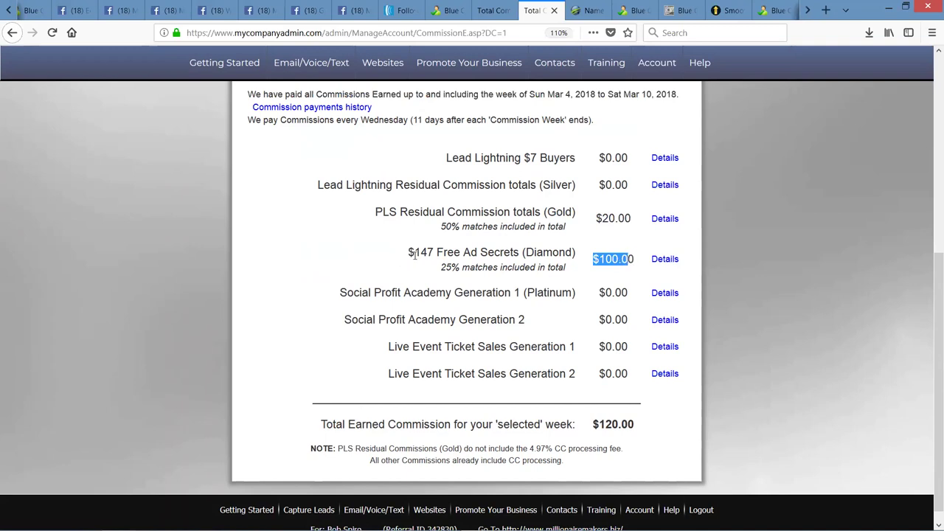
pyautogui.moveTo(409, 253); pyautogui.dragTo(920, 255)
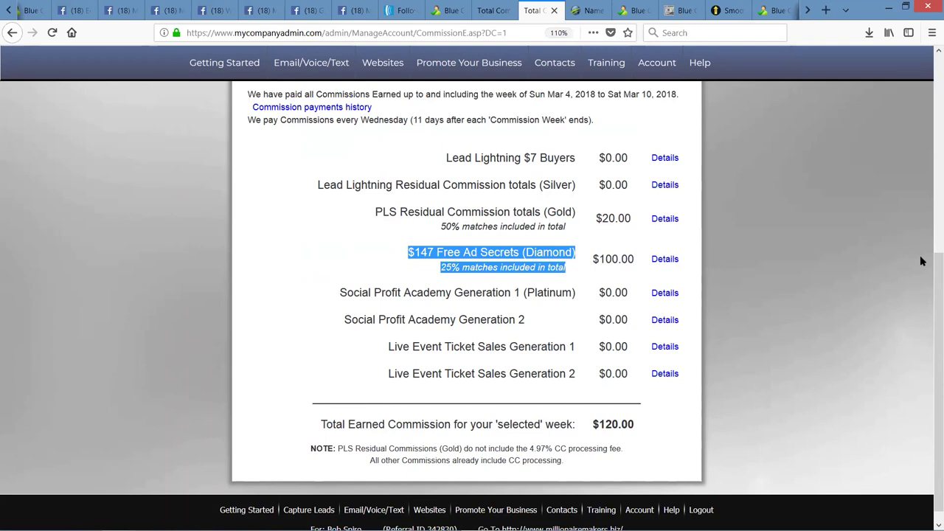
pyautogui.scroll(5, 928, 274)
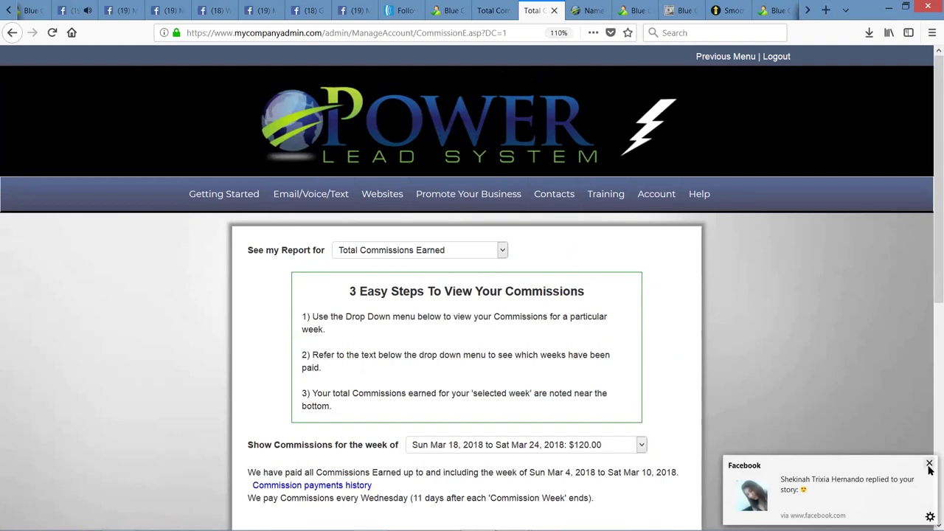
pyautogui.click(929, 465)
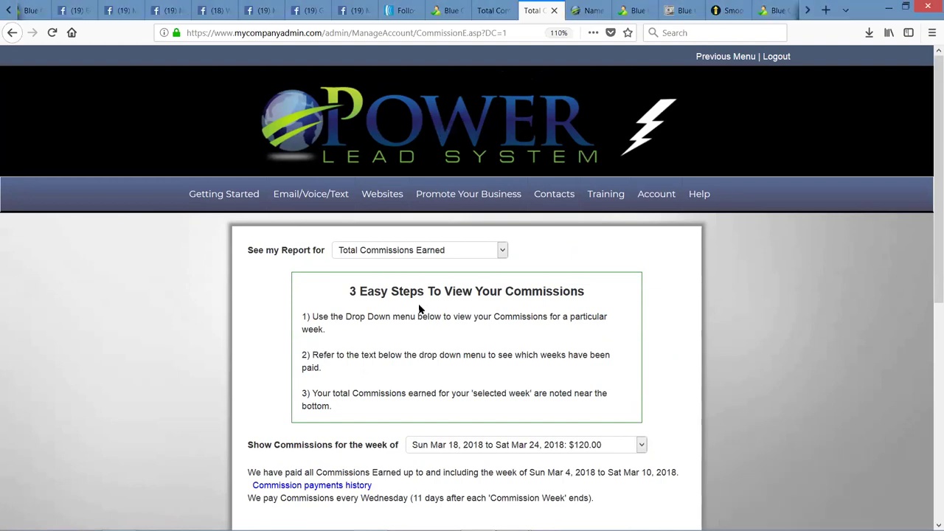
# Return to the Getting Started page and review its setup steps, upgrade levels and sponsor details.
pyautogui.click(211, 200)
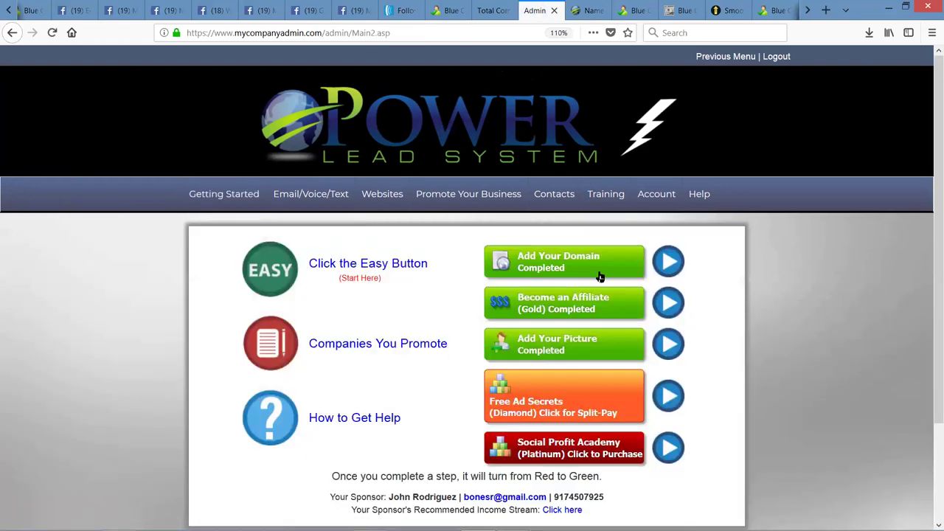
pyautogui.moveTo(554, 204)
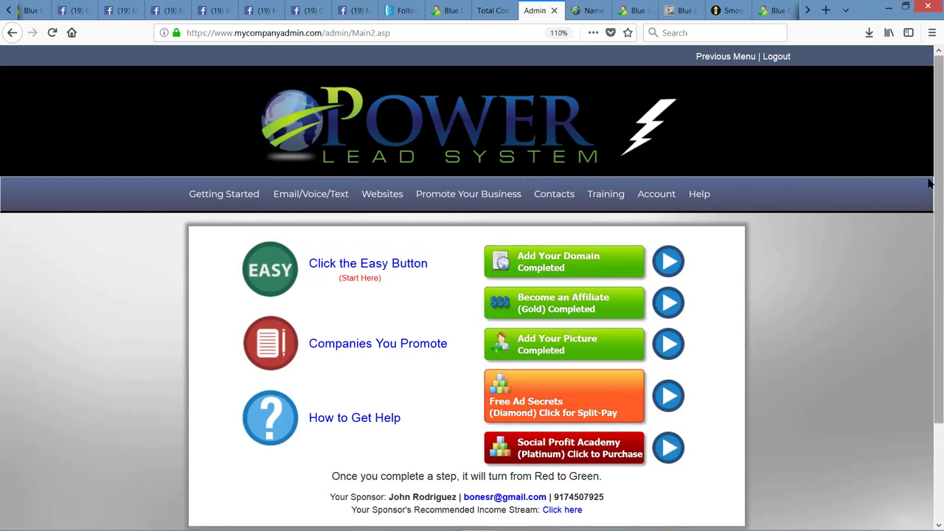
pyautogui.scroll(-1, 929, 214)
pyautogui.scroll(-1, 811, 255)
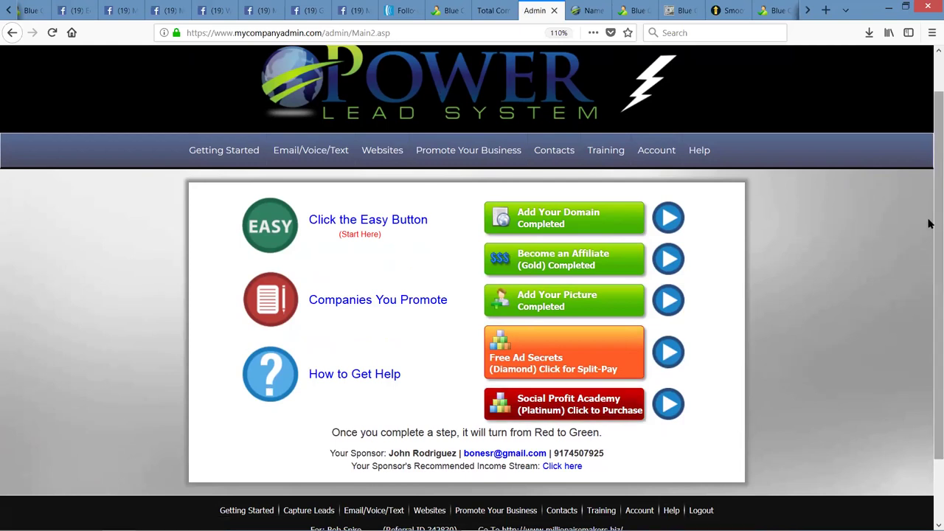
pyautogui.scroll(-2, 927, 236)
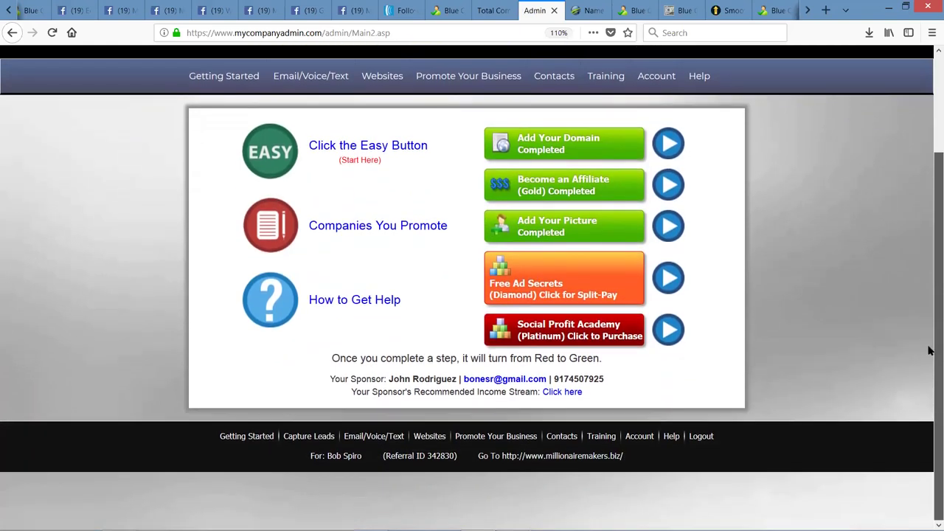
pyautogui.scroll(3, 928, 221)
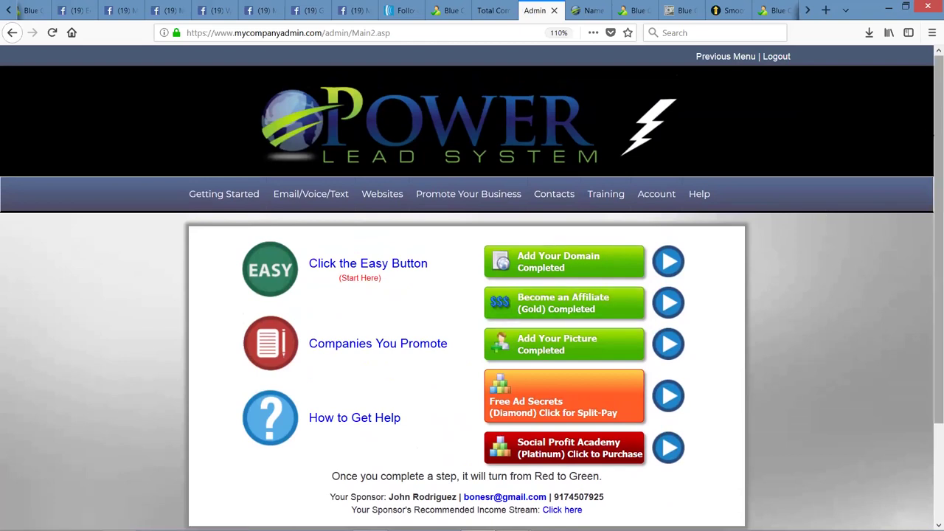
pyautogui.scroll(-1, 930, 172)
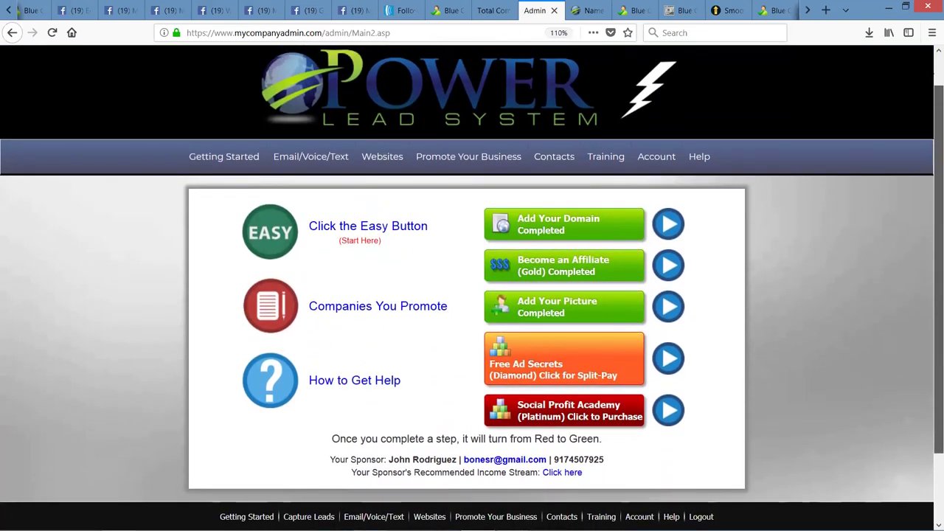
pyautogui.scroll(1, 472, 288)
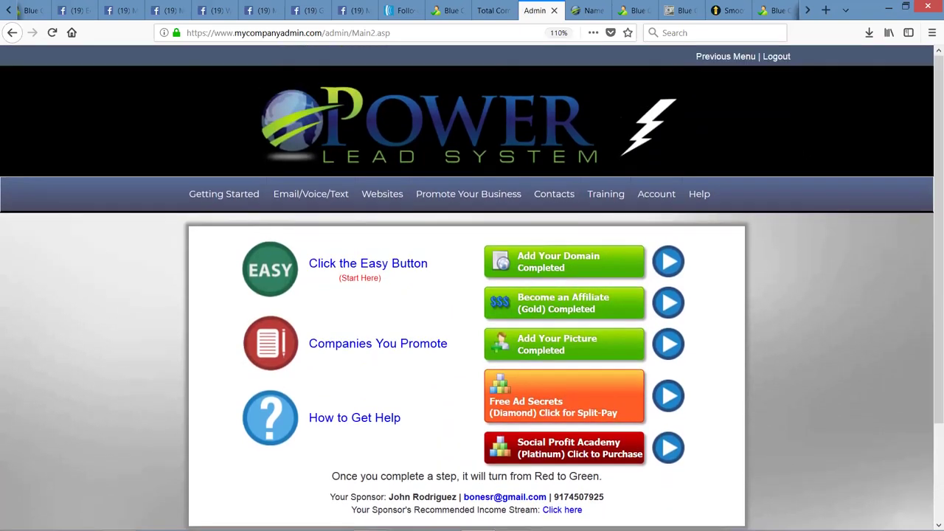
# Log out, log in to another member's account with its saved username and password, and close the failed-billing notice.
pyautogui.click(776, 57)
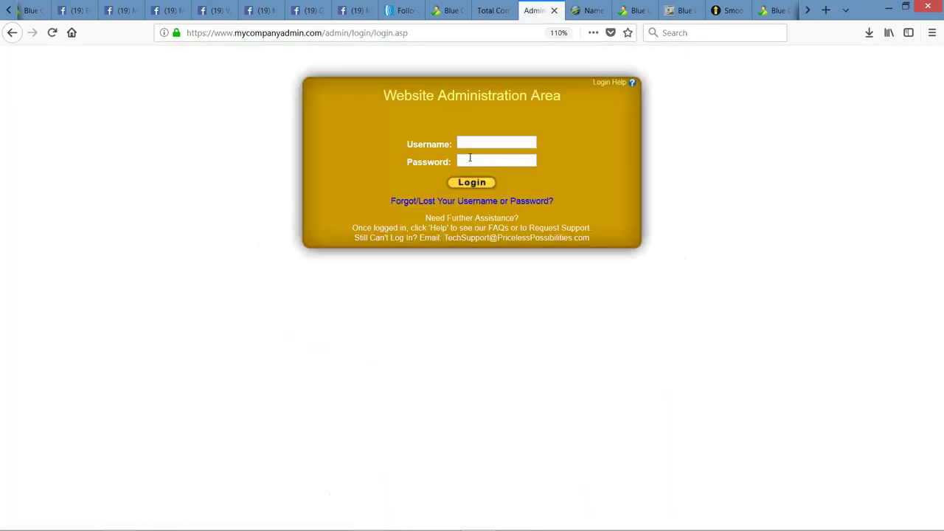
pyautogui.click(475, 143)
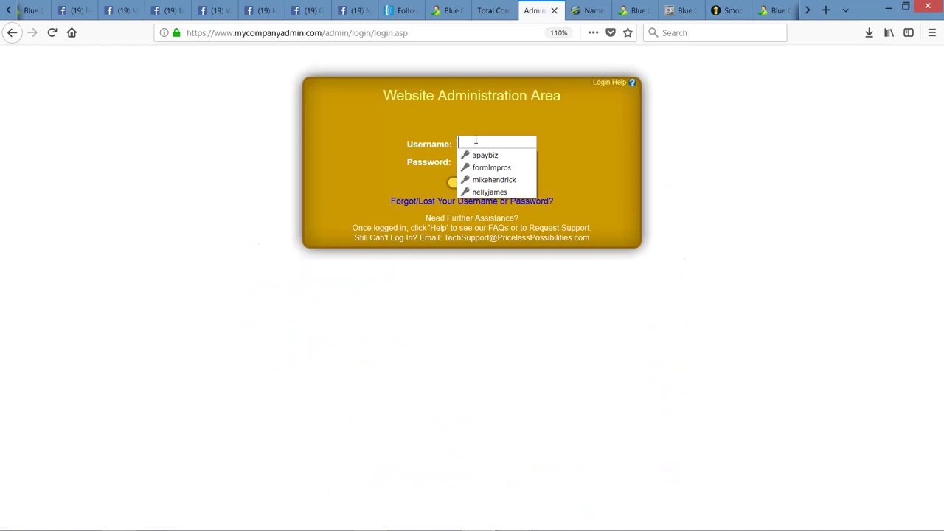
pyautogui.click(492, 192)
pyautogui.click(473, 185)
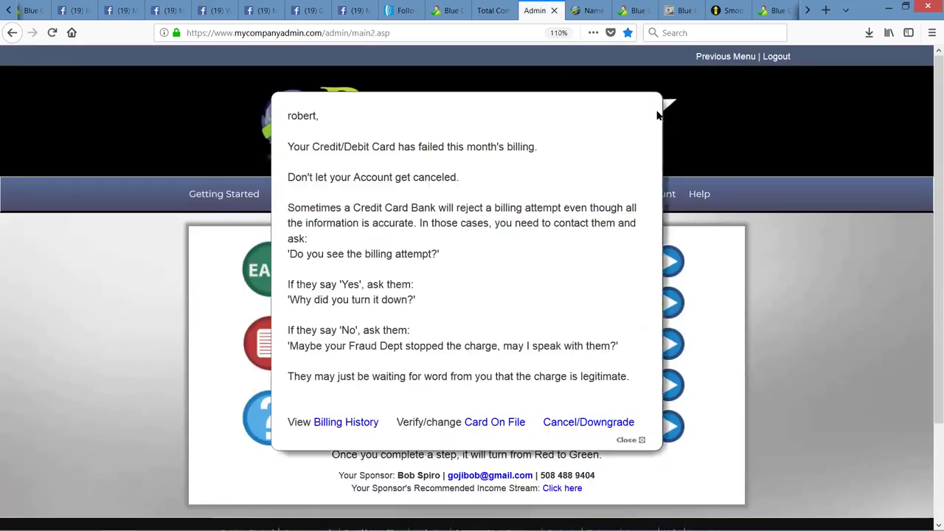
pyautogui.click(625, 440)
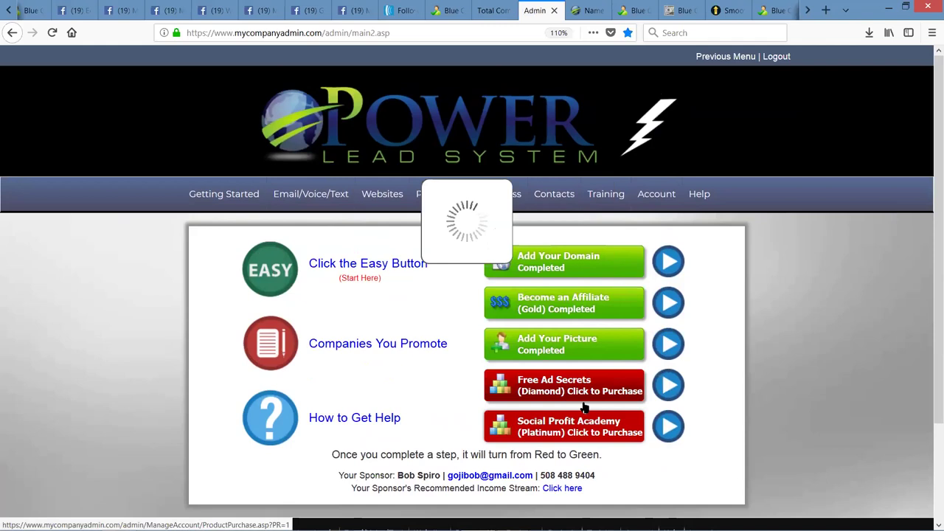
# Open the My Webpages list and review the account's own webpages and the shared webpages.
pyautogui.moveTo(438, 198)
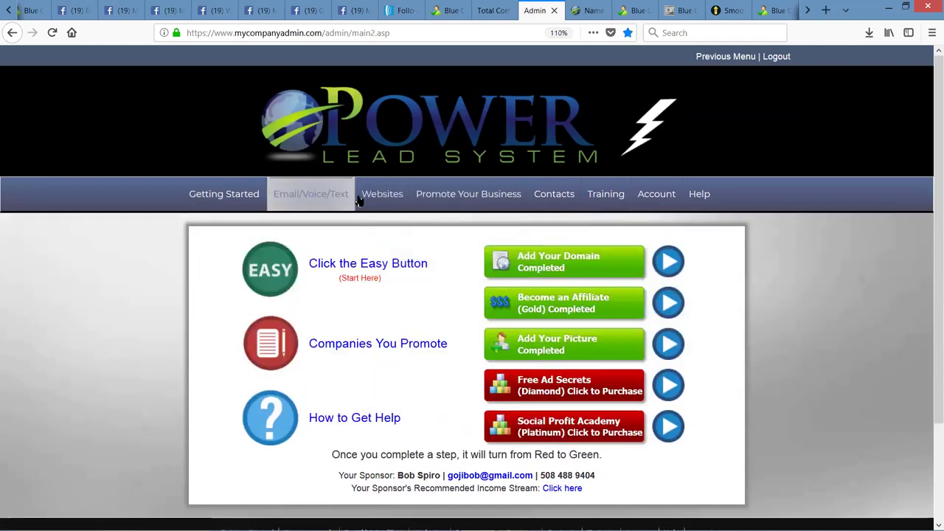
pyautogui.moveTo(371, 198)
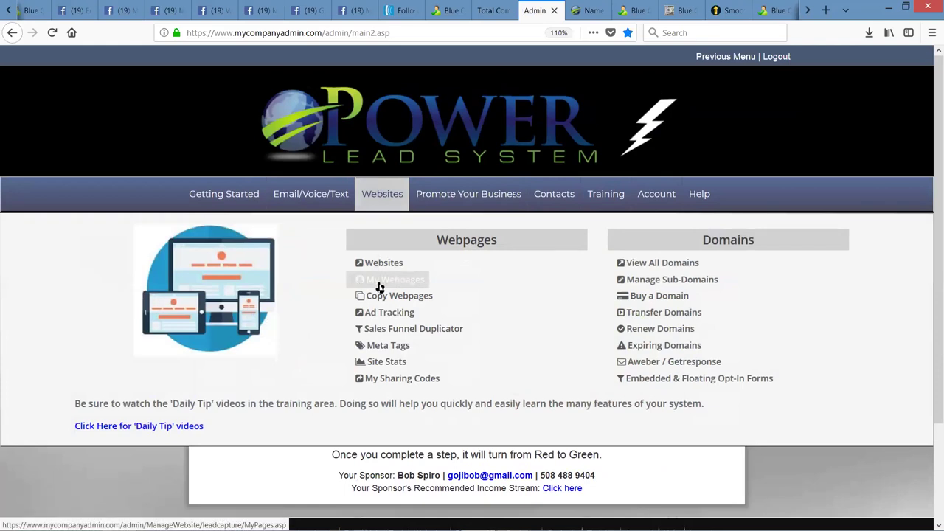
pyautogui.click(378, 285)
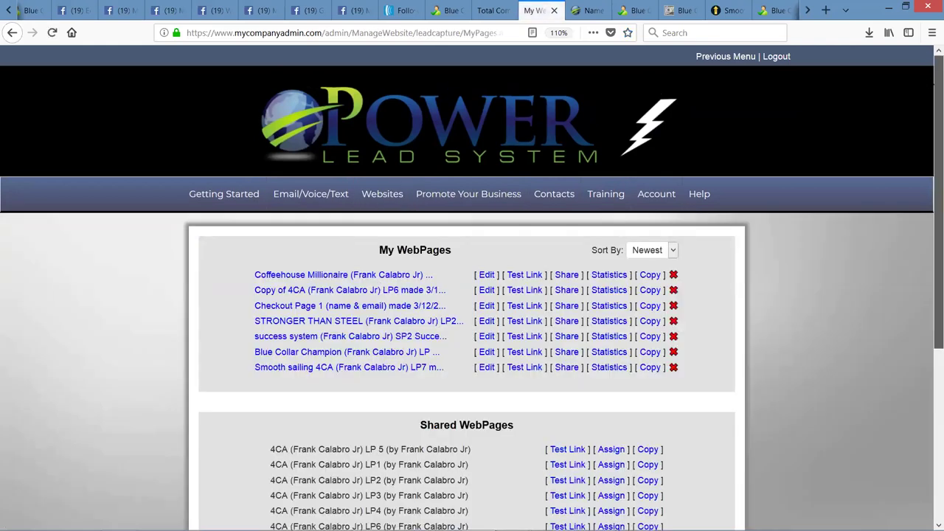
pyautogui.scroll(-2, 472, 295)
pyautogui.scroll(-2, 339, 156)
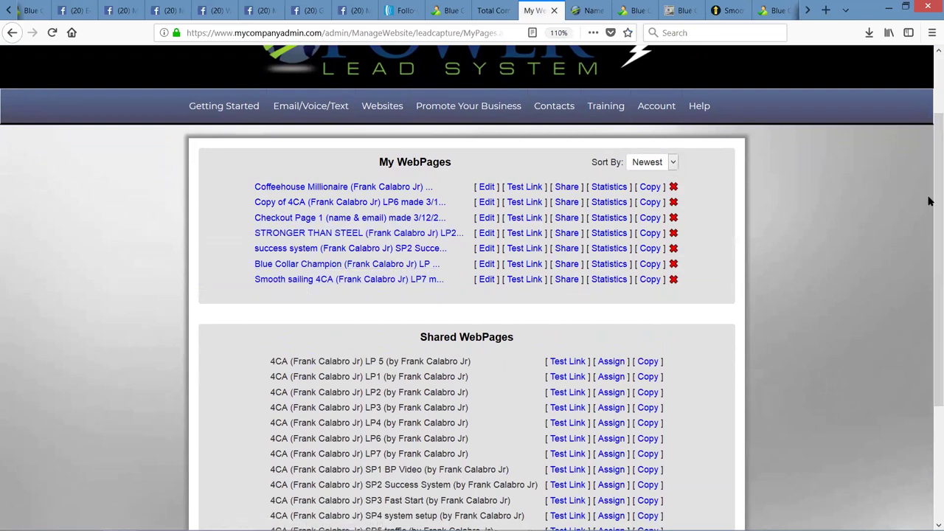
pyautogui.moveTo(931, 201); pyautogui.dragTo(911, 318)
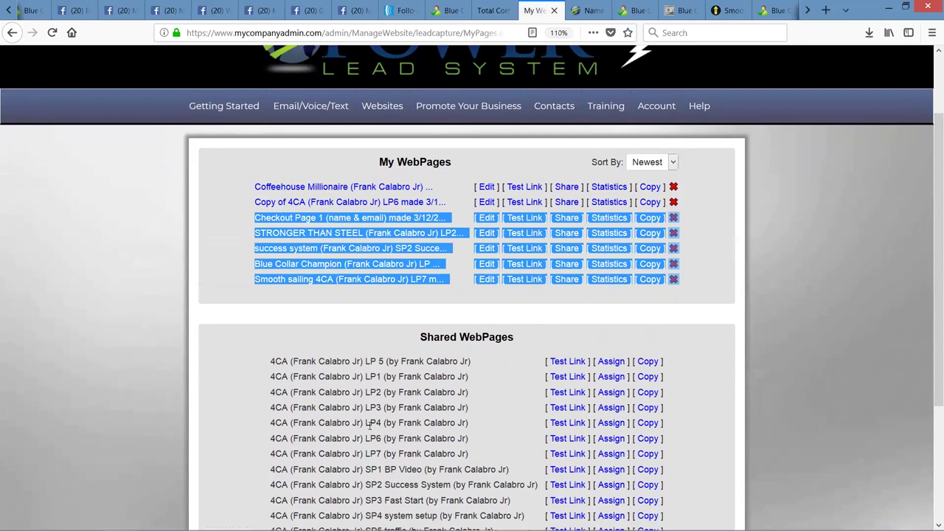
# Preview the shared 4CA LP 5 and LP6 landing pages through their test links and return to the webpage list.
pyautogui.click(563, 362)
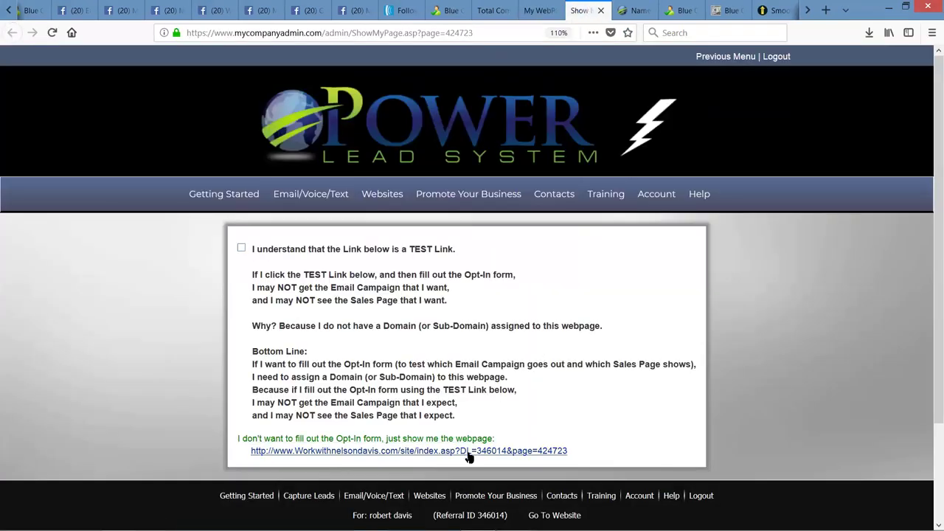
pyautogui.click(466, 453)
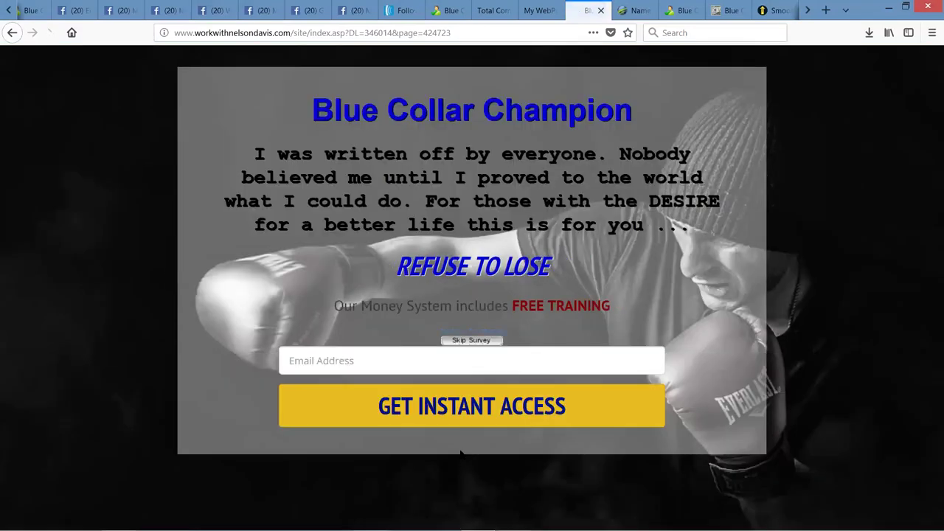
pyautogui.click(601, 10)
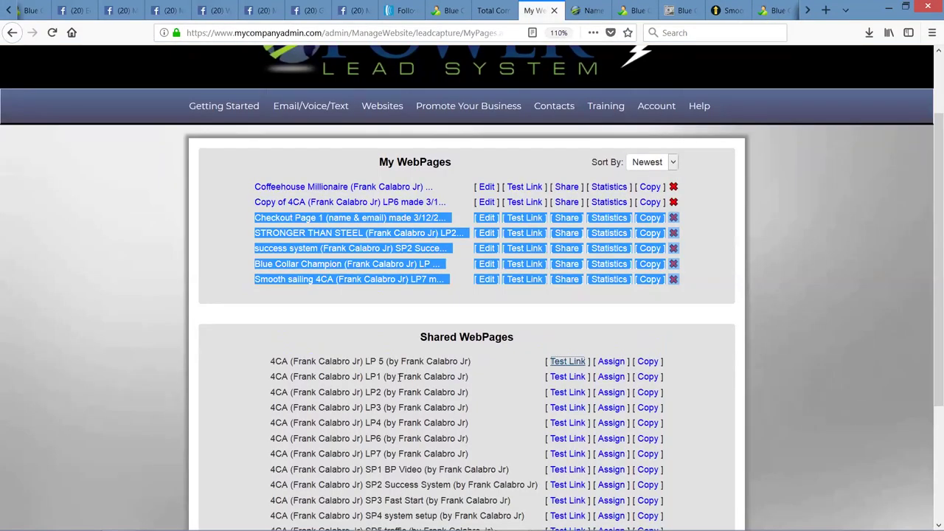
pyautogui.click(568, 438)
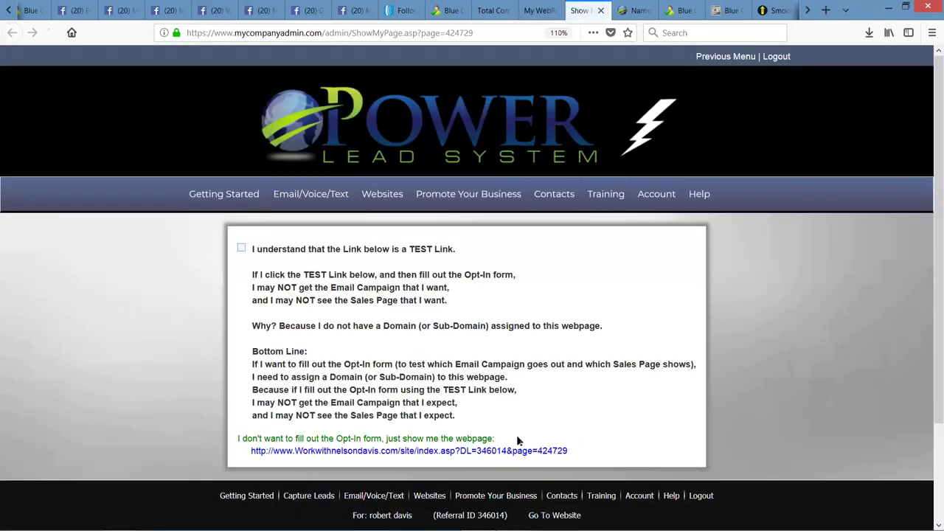
pyautogui.click(514, 451)
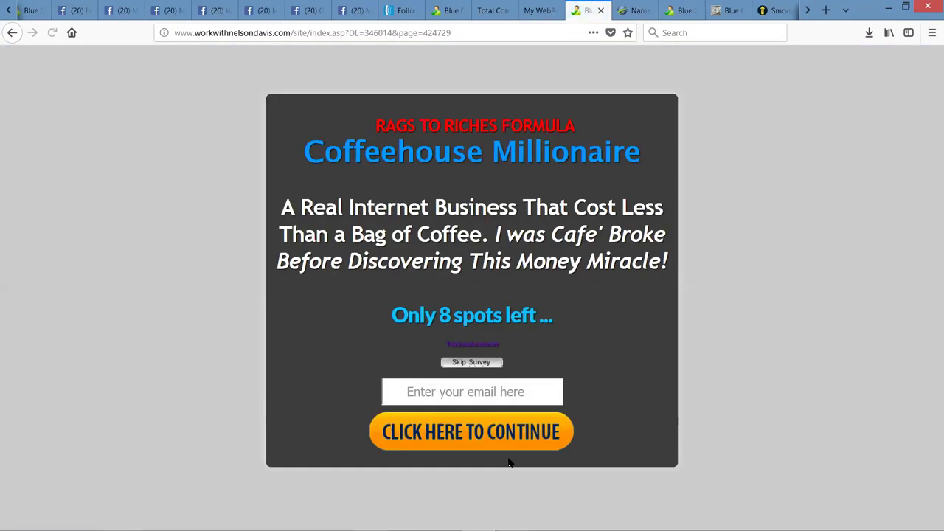
pyautogui.click(601, 12)
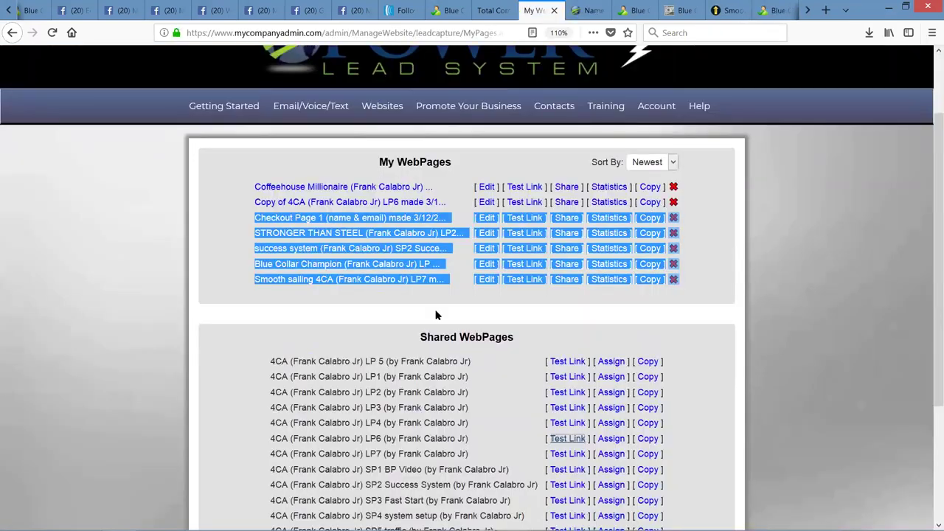
pyautogui.click(461, 291)
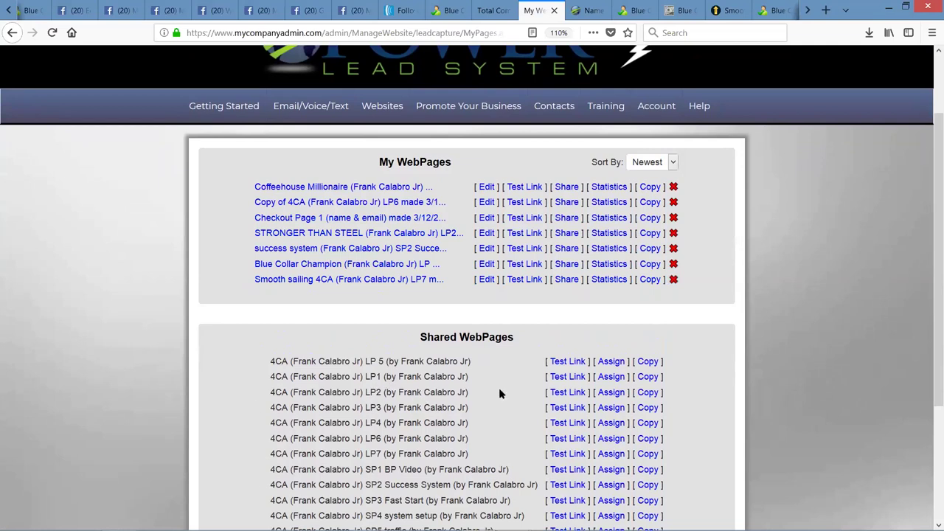
# Preview the shared 4CA LP2 landing page through its test link and return to the webpage list.
pyautogui.click(562, 393)
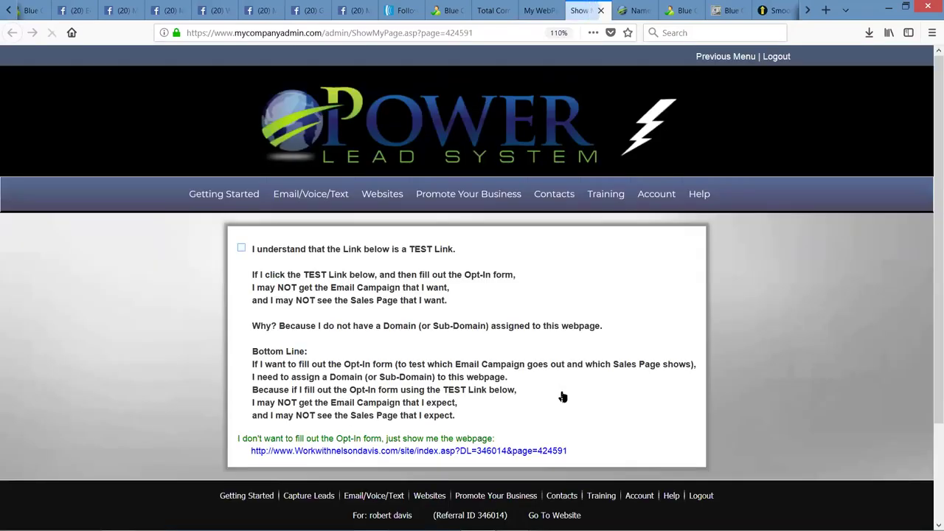
pyautogui.click(446, 453)
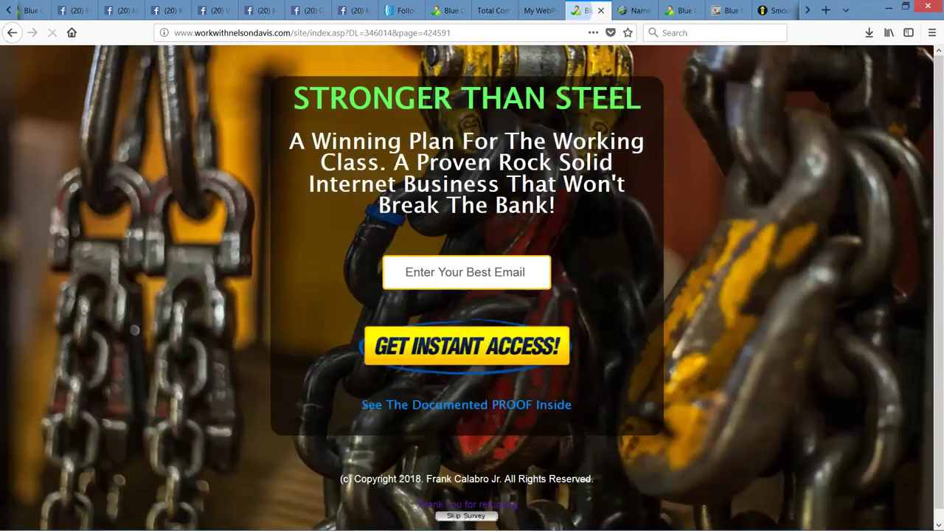
pyautogui.click(537, 10)
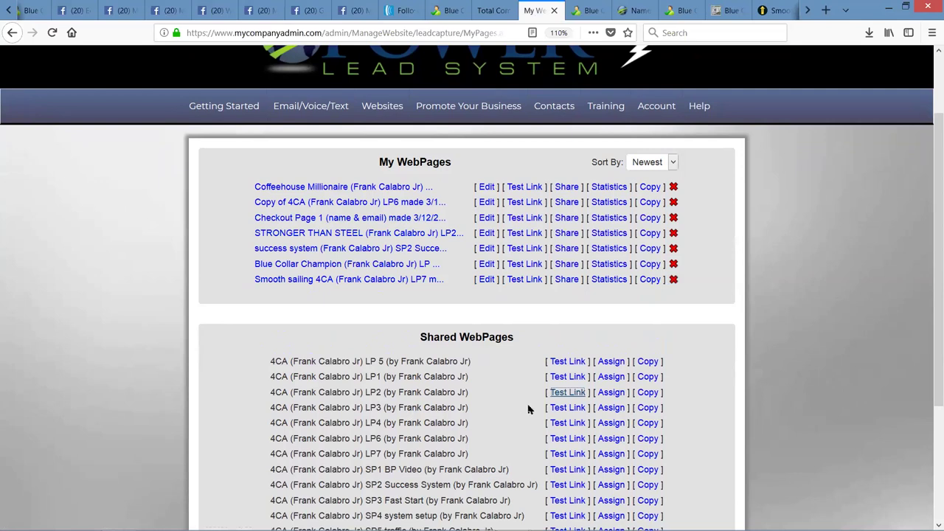
# Open the shared 4CA LP3 landing page through its test link and copy its headline "THIS THING ROCKS".
pyautogui.click(555, 408)
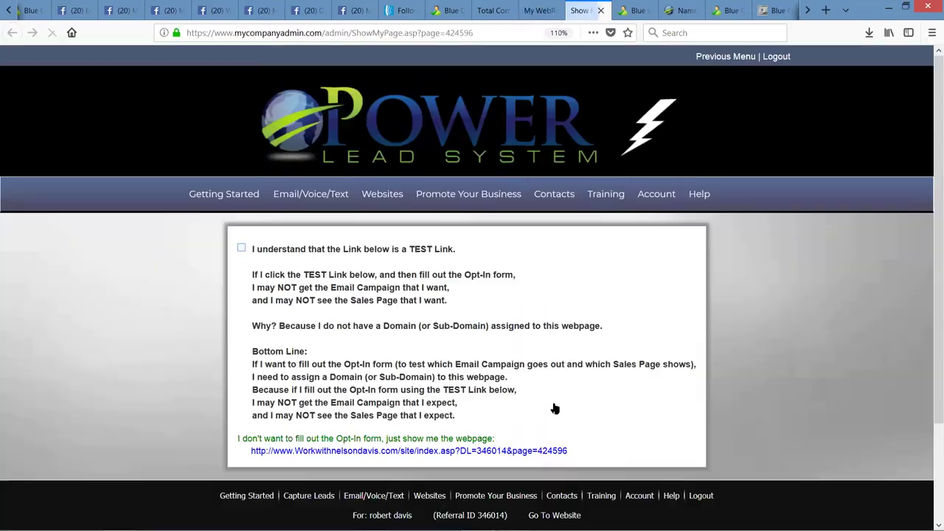
pyautogui.click(453, 450)
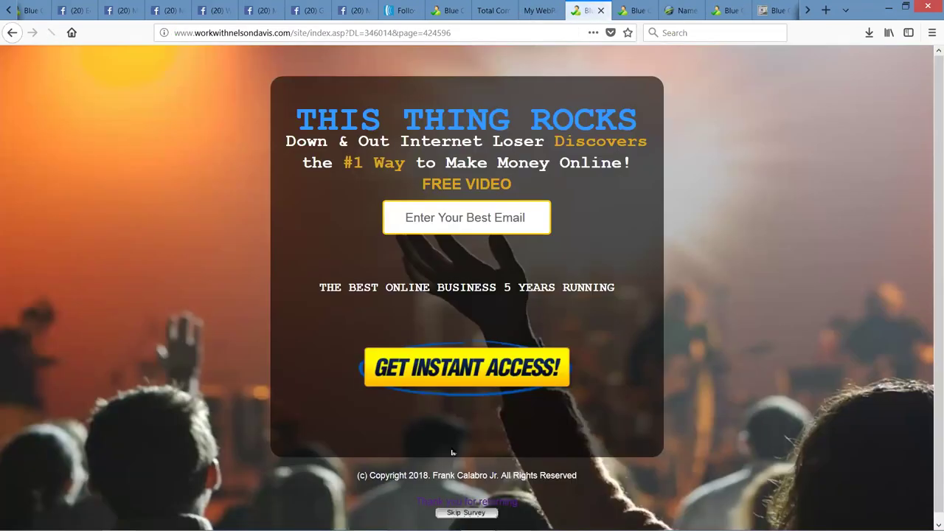
pyautogui.moveTo(298, 122); pyautogui.dragTo(632, 122)
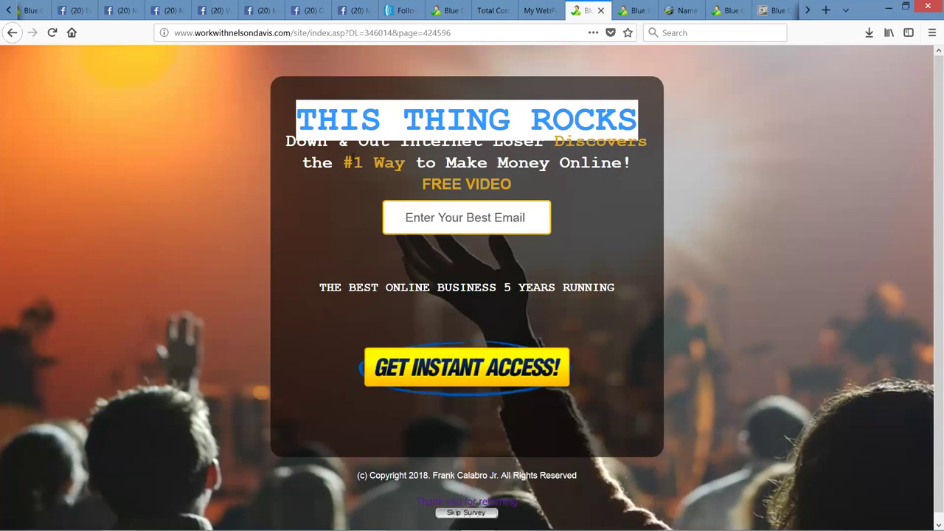
pyautogui.rightClick(447, 112)
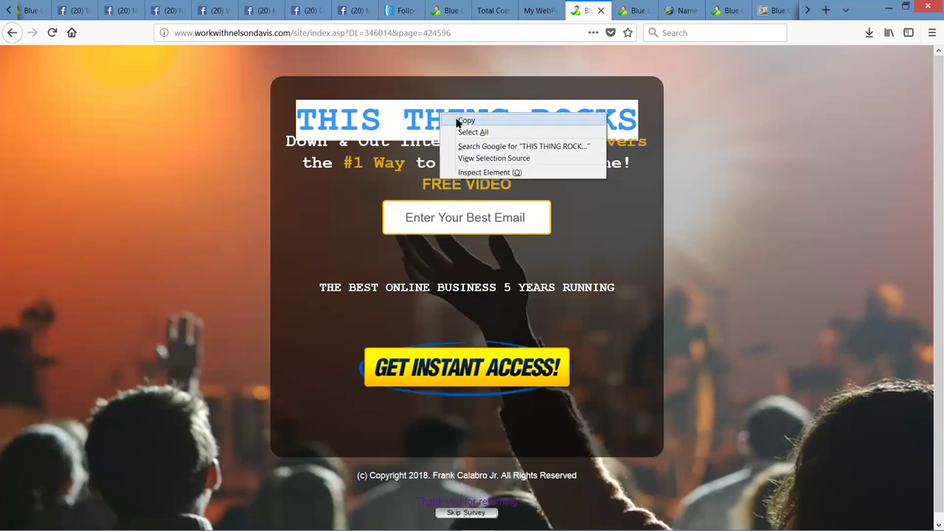
pyautogui.click(455, 119)
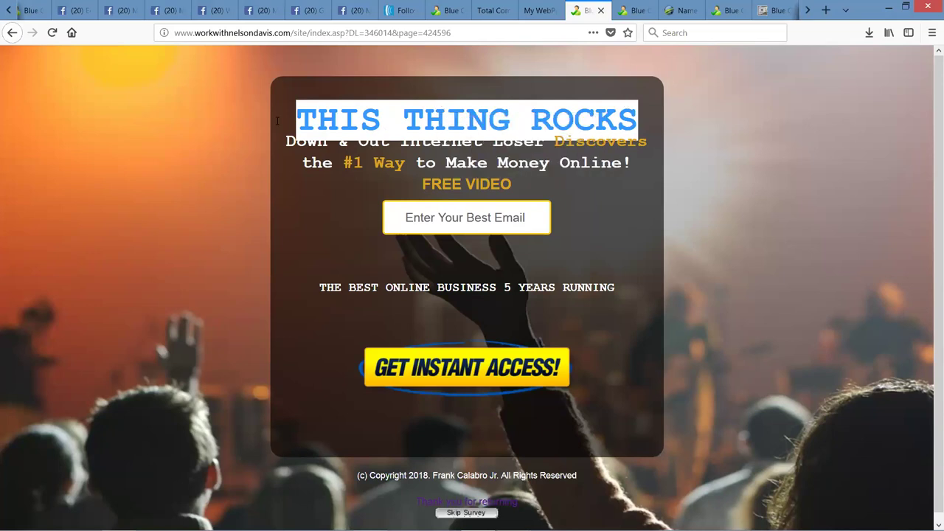
pyautogui.click(643, 109)
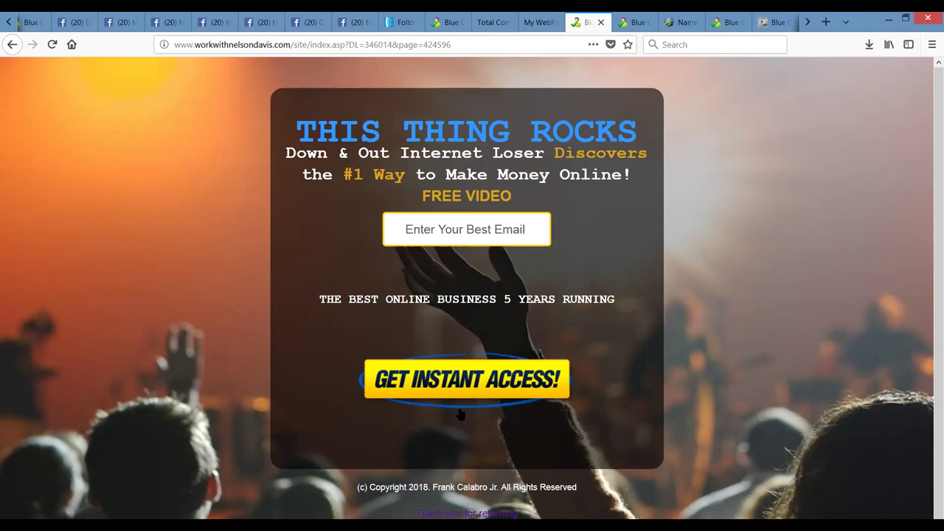
# Try to submit the landing page's opt-in form with an empty email field, and leave the saved email suggestions unused.
pyautogui.click(426, 226)
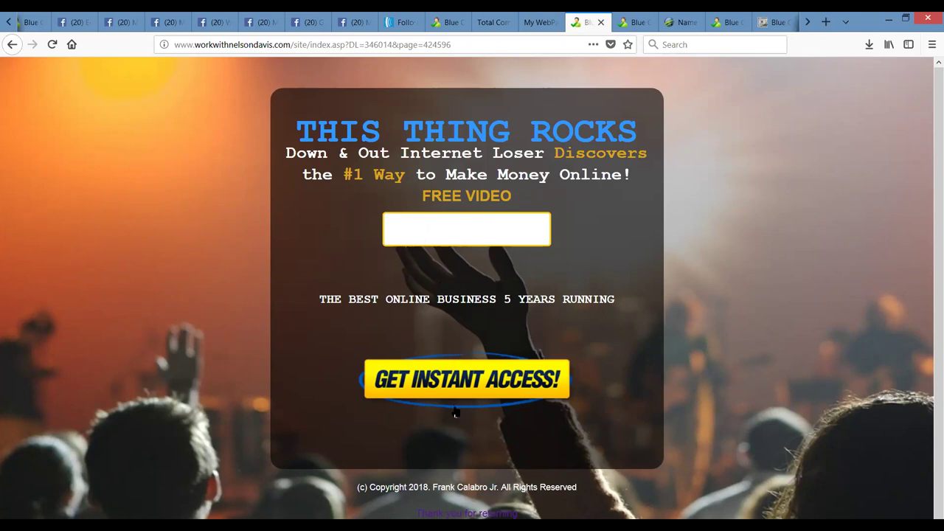
pyautogui.click(453, 385)
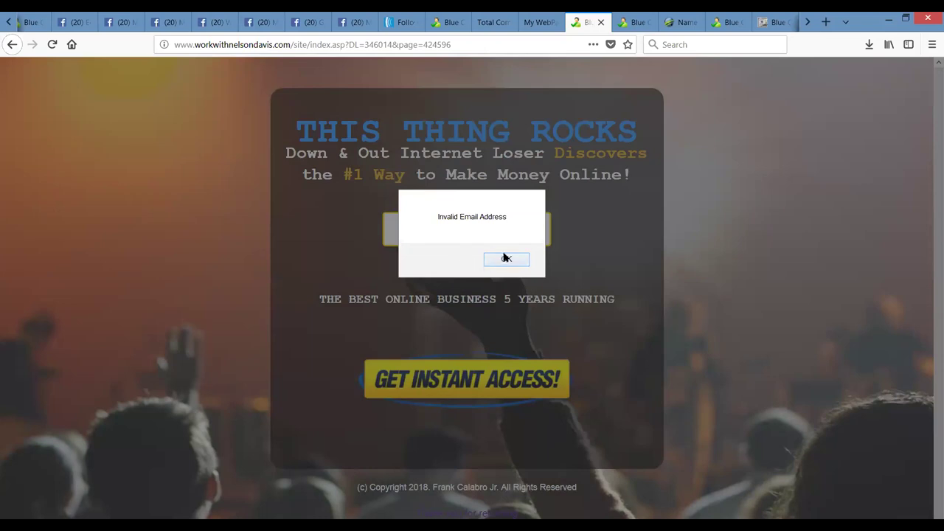
pyautogui.click(505, 259)
pyautogui.click(473, 233)
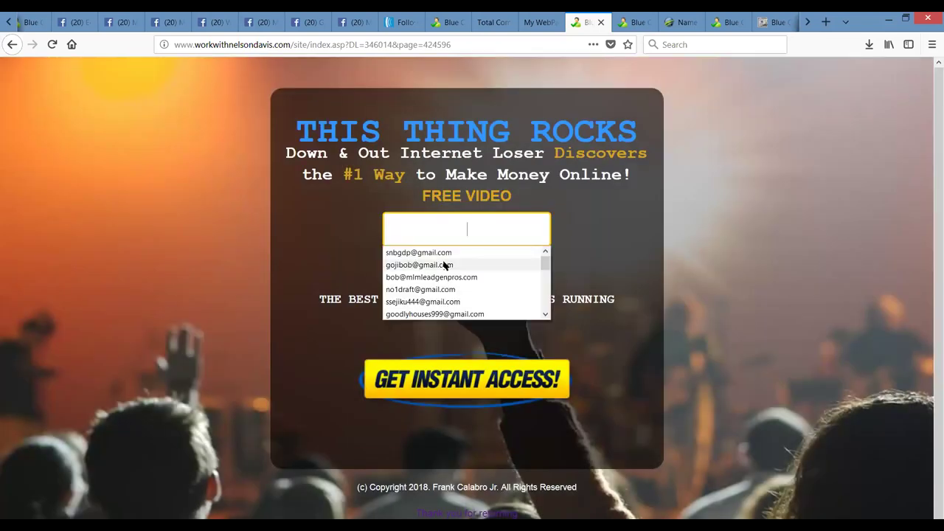
pyautogui.click(425, 224)
pyautogui.click(385, 201)
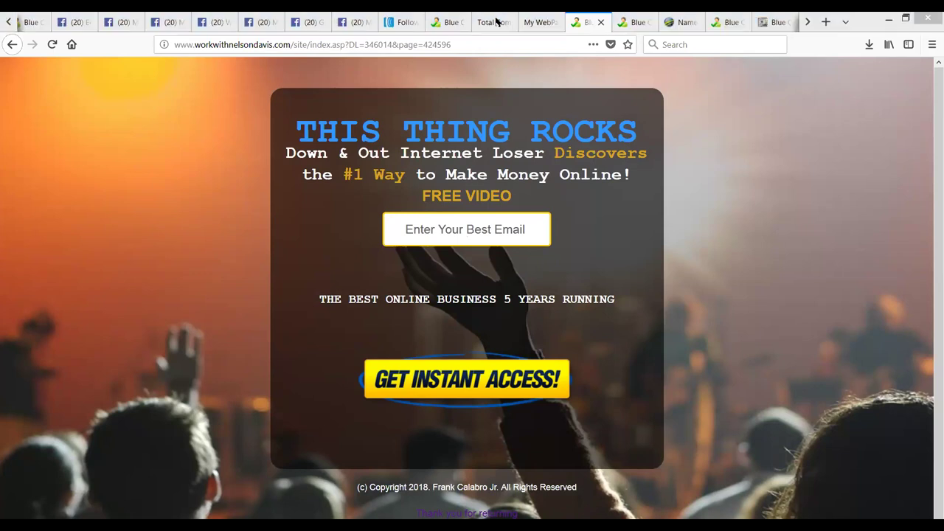
# Make a copy of the shared 4CA LP3 webpage and replace "Copy of 4CA" in its admin title with "THIS THING ROCKS".
pyautogui.click(535, 22)
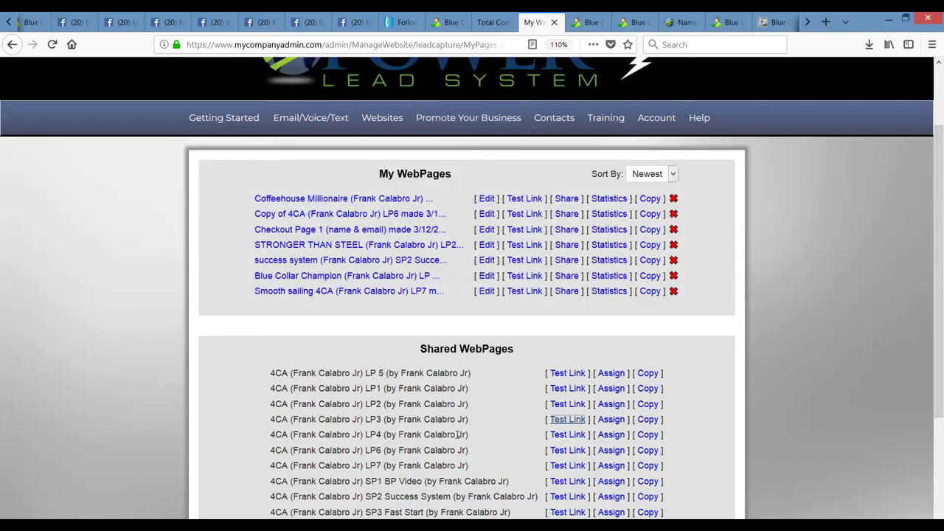
pyautogui.click(646, 419)
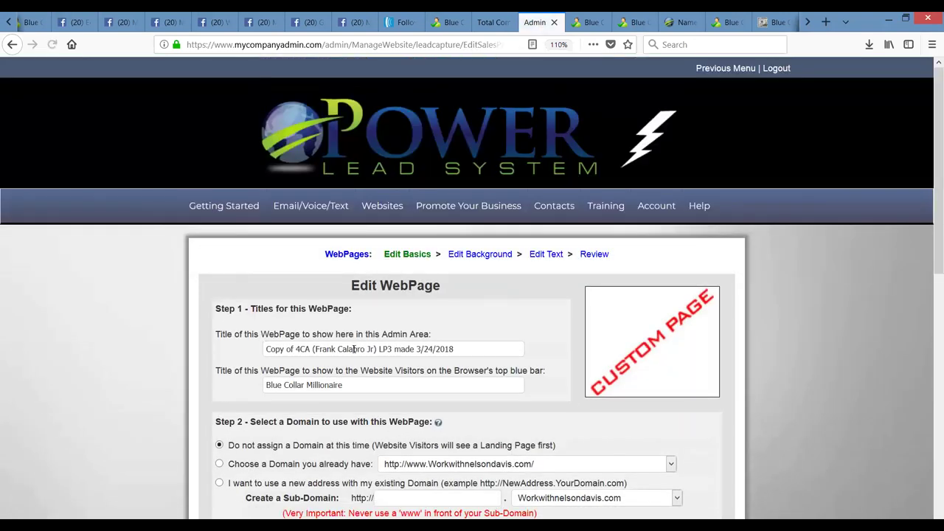
pyautogui.moveTo(311, 349); pyautogui.dragTo(195, 338)
pyautogui.hotkey('ctrl', 'v')
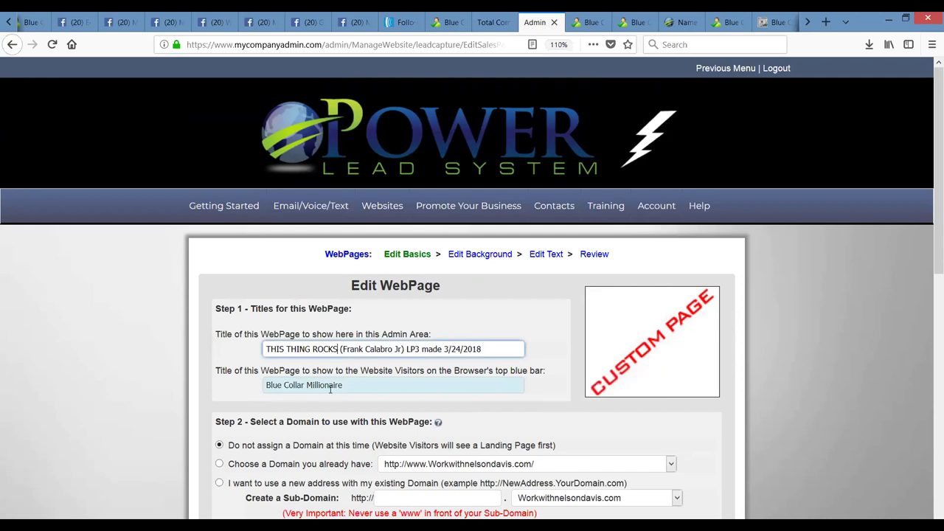
# Choose a new address on the existing domain for the page and enter "THIS THING ROCKS" as its sub-domain.
pyautogui.moveTo(929, 266); pyautogui.dragTo(929, 331)
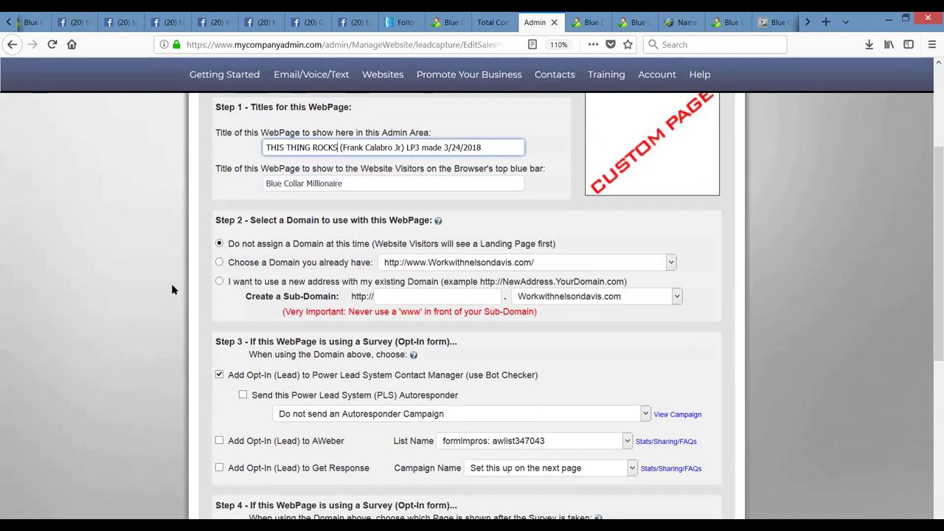
pyautogui.click(219, 282)
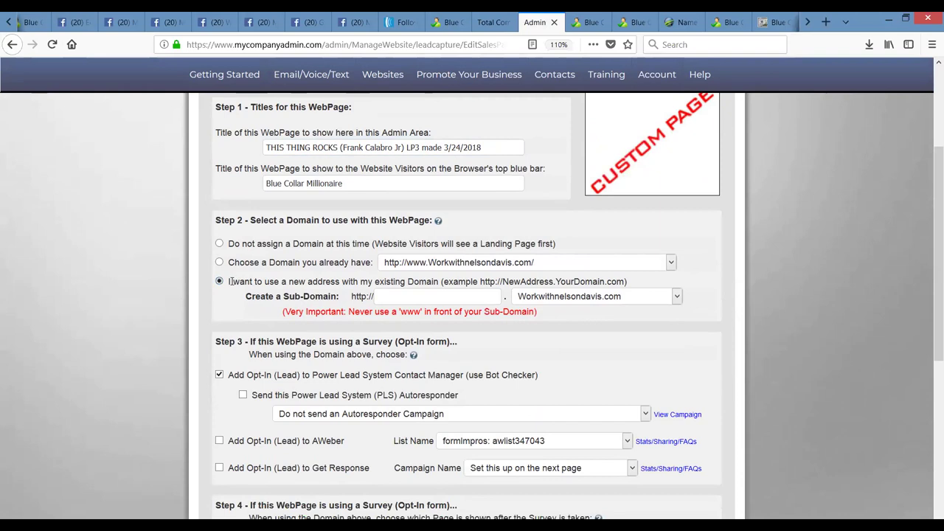
pyautogui.click(422, 298)
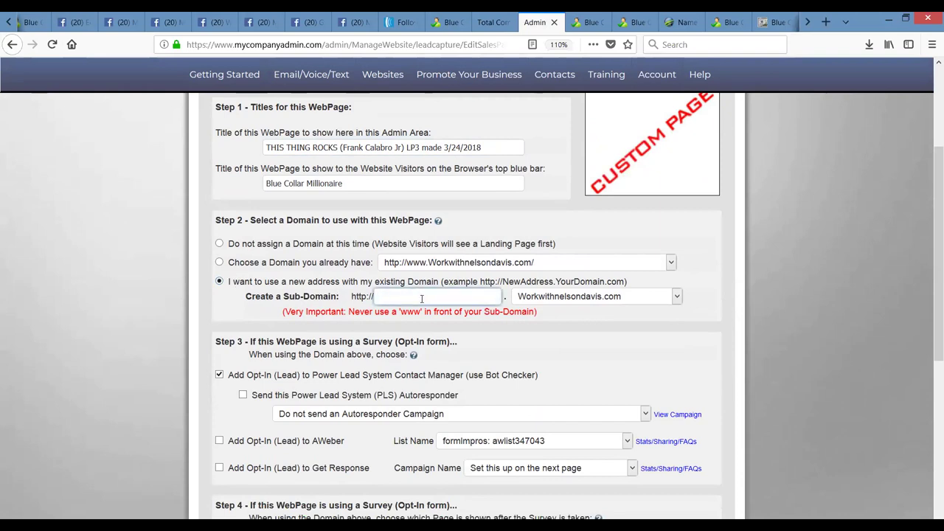
pyautogui.hotkey('ctrl', 'v')
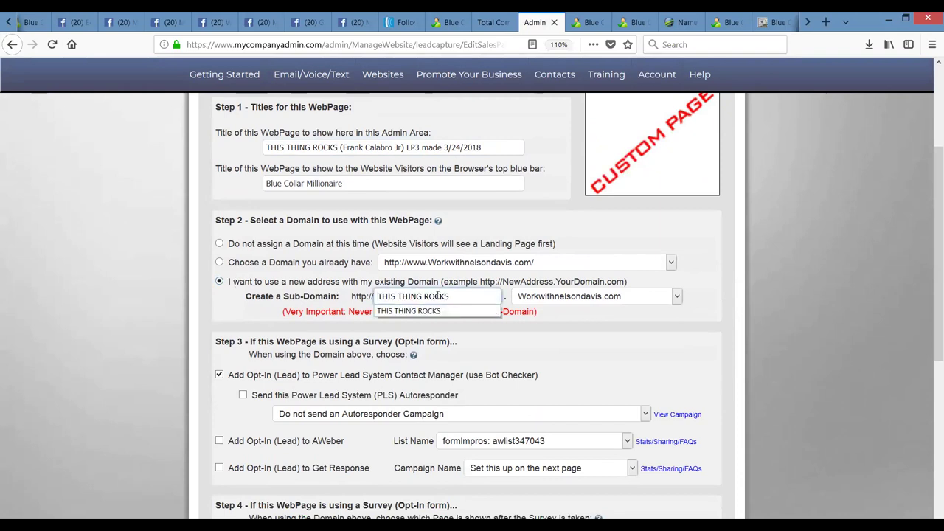
pyautogui.click(429, 312)
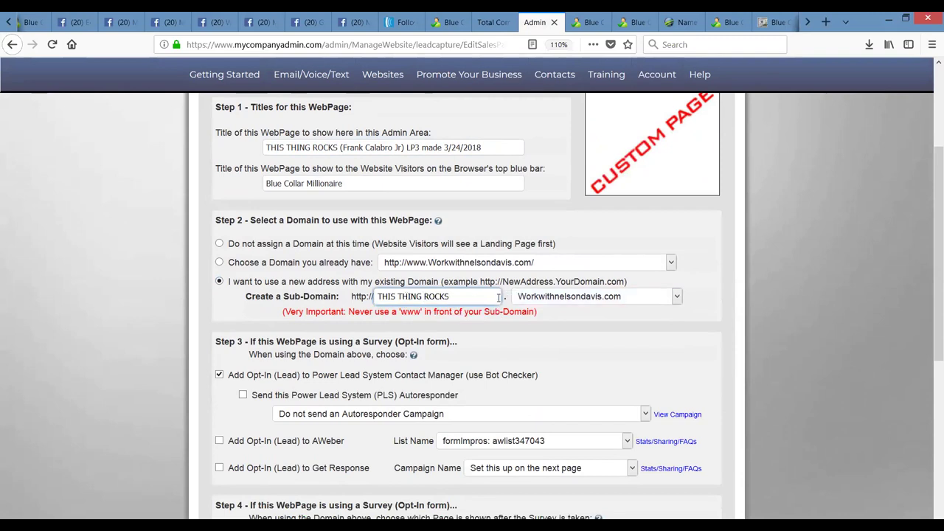
# Add opt-in leads to AWeber using the nelsons4c list, and re-enable adding them to the Power Lead System Contact Manager.
pyautogui.moveTo(930, 244); pyautogui.dragTo(929, 296)
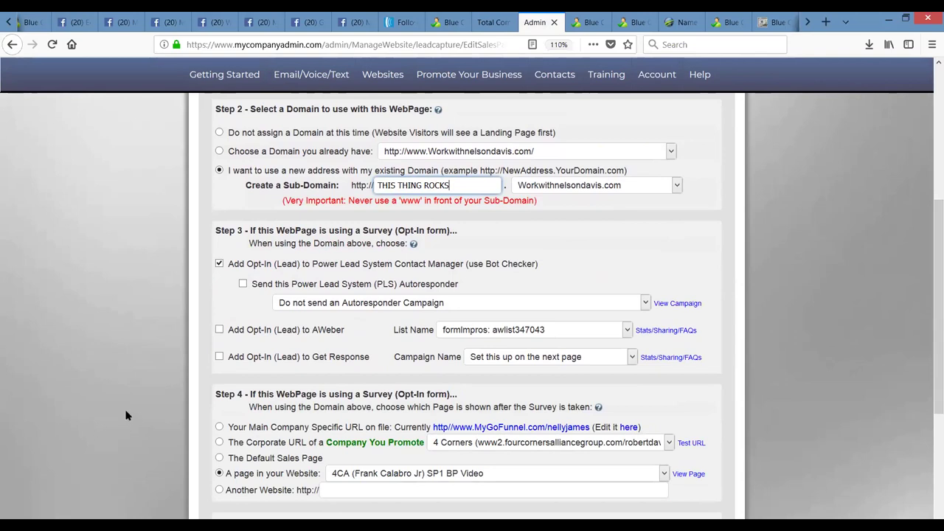
pyautogui.click(219, 331)
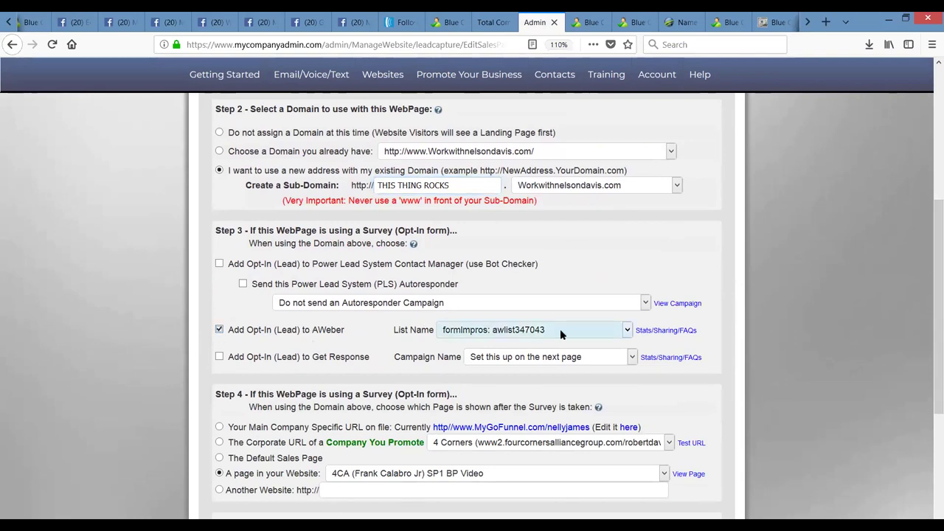
pyautogui.click(626, 330)
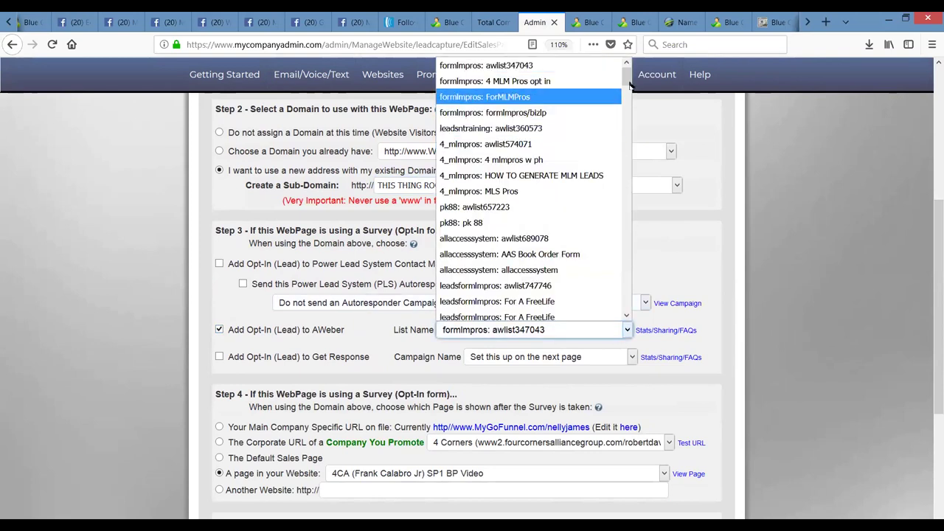
pyautogui.moveTo(627, 79); pyautogui.dragTo(632, 315)
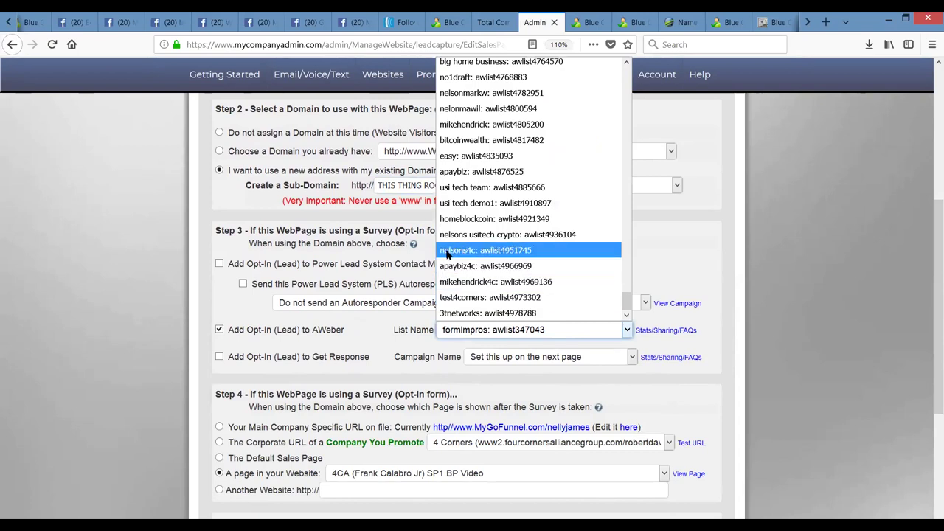
pyautogui.click(516, 252)
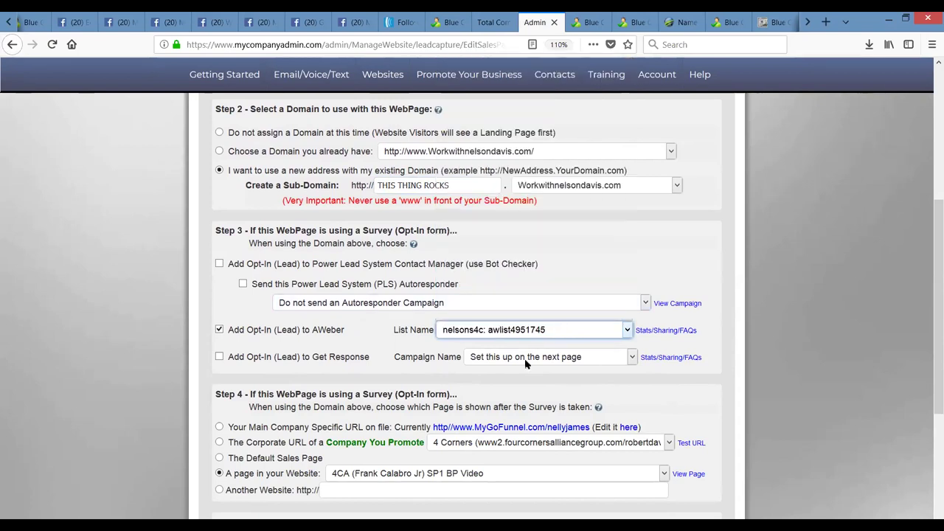
pyautogui.click(219, 264)
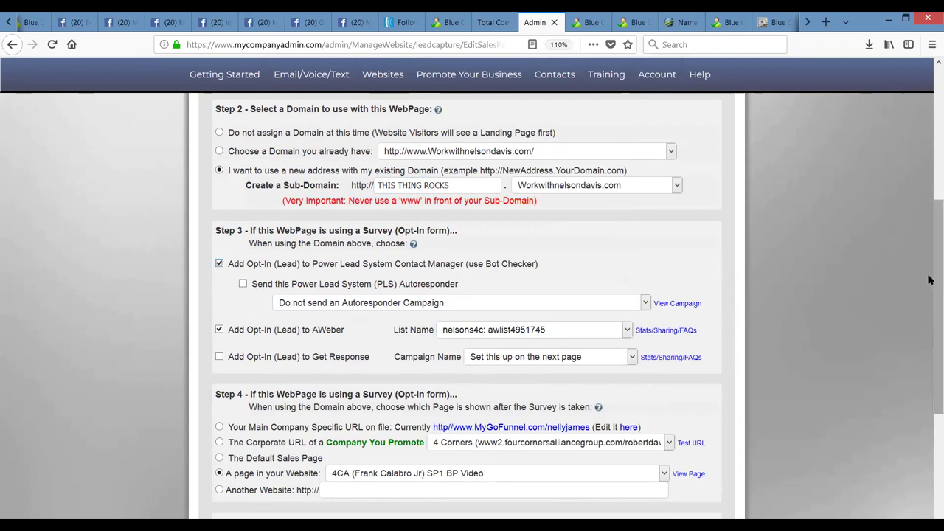
# Save the webpage changes, skip the background and text editing stages, and view the new webpage from its review page.
pyautogui.scroll(-3, 195, 289)
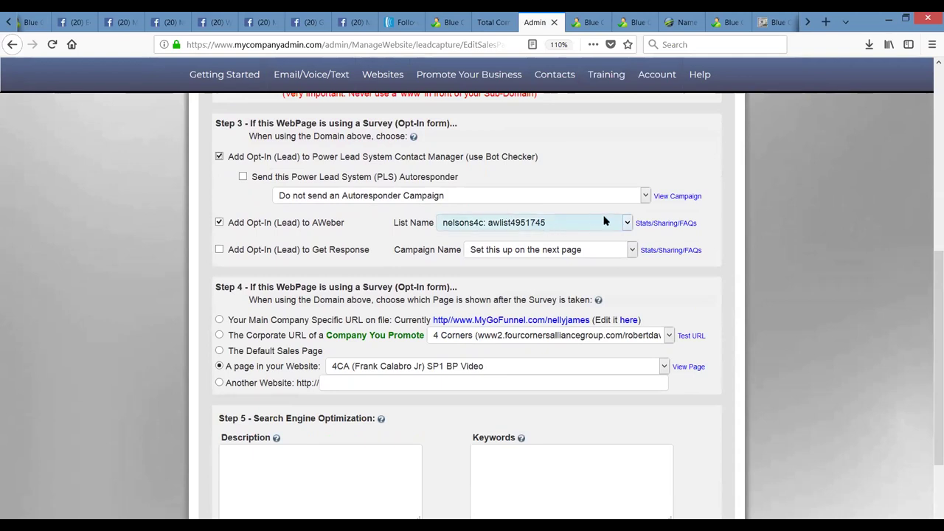
pyautogui.moveTo(929, 289); pyautogui.dragTo(928, 289)
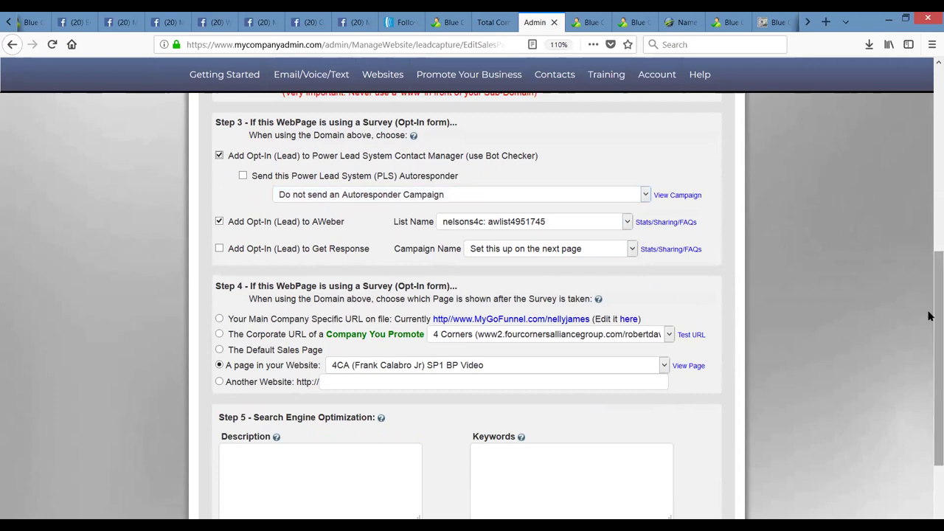
pyautogui.moveTo(928, 319); pyautogui.dragTo(929, 359)
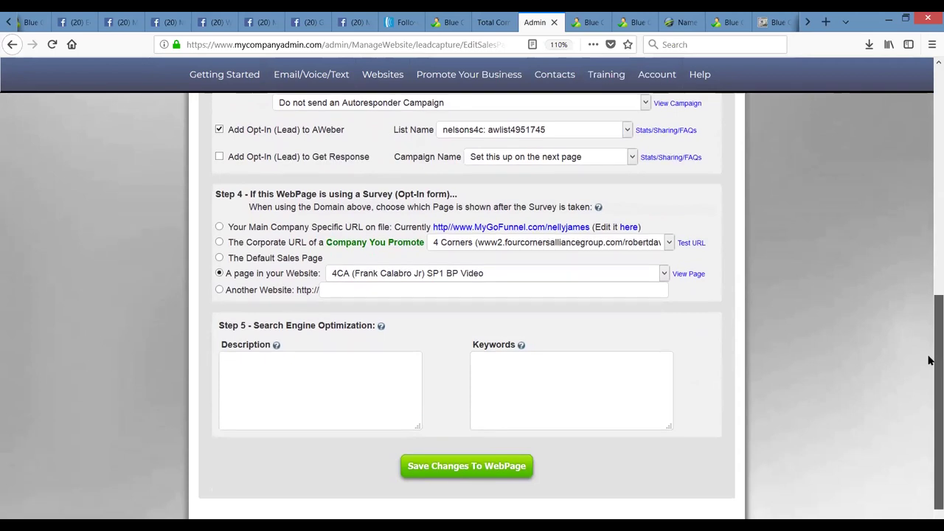
pyautogui.scroll(2, 828, 442)
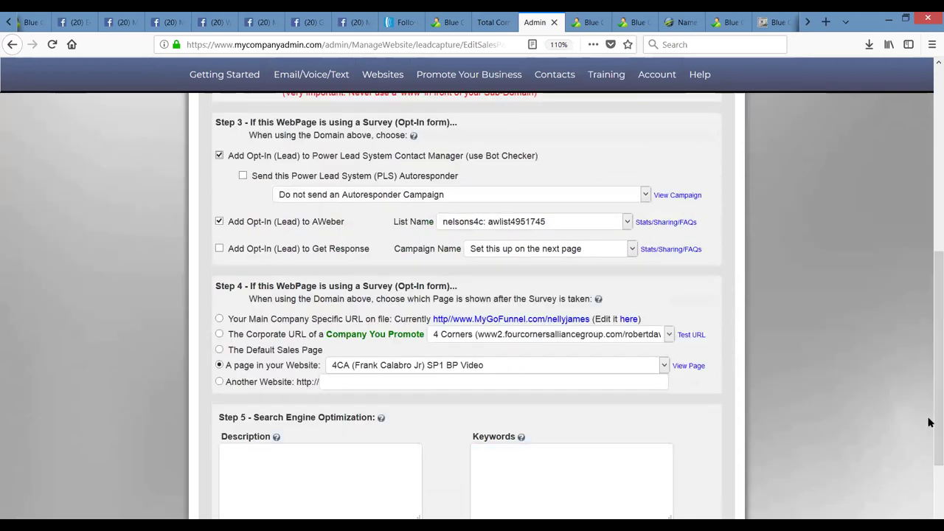
pyautogui.moveTo(928, 421); pyautogui.dragTo(928, 428)
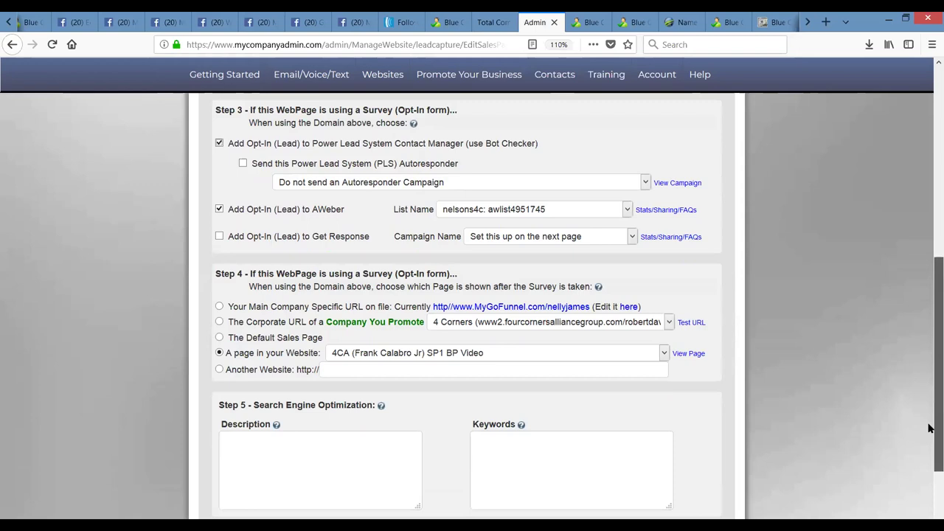
pyautogui.scroll(-3, 930, 427)
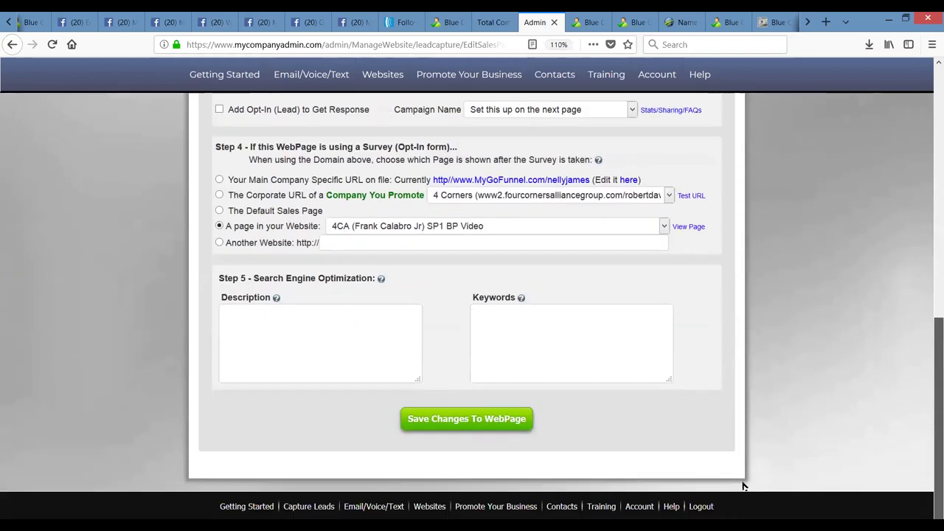
pyautogui.click(466, 419)
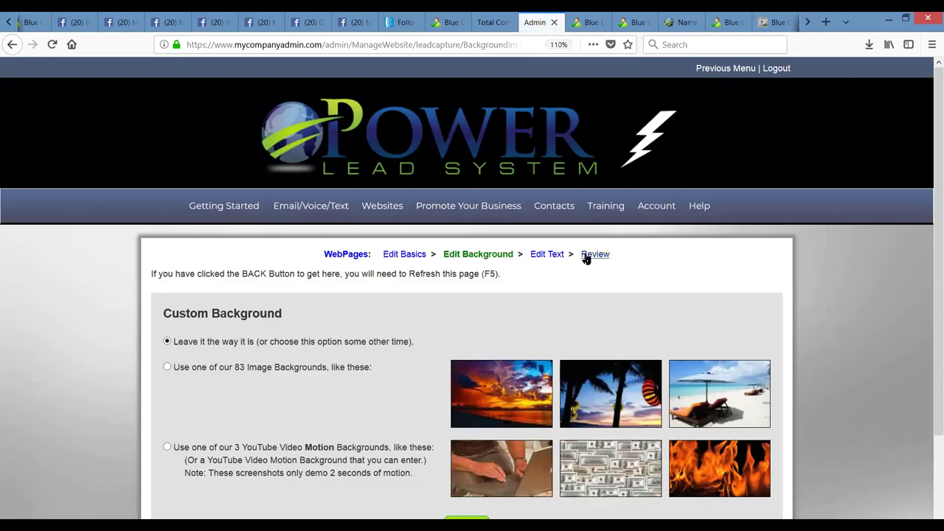
pyautogui.click(595, 255)
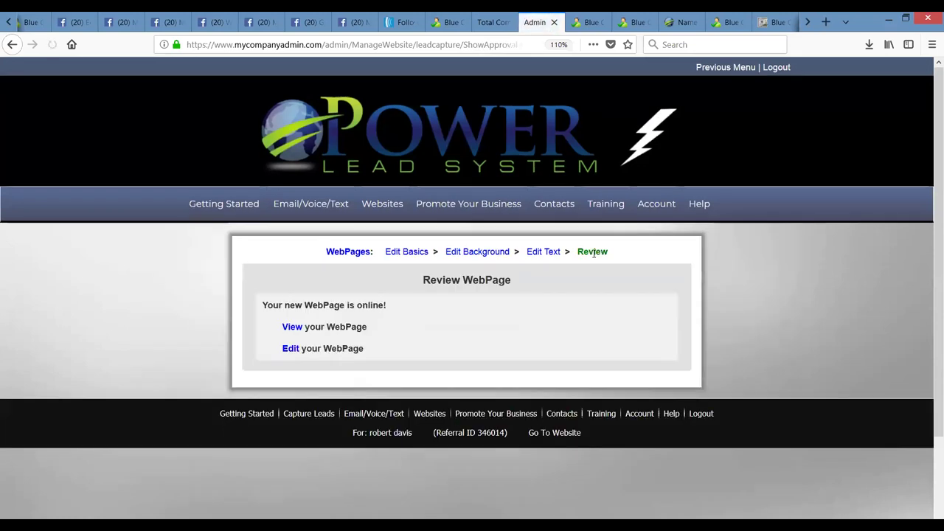
pyautogui.click(290, 326)
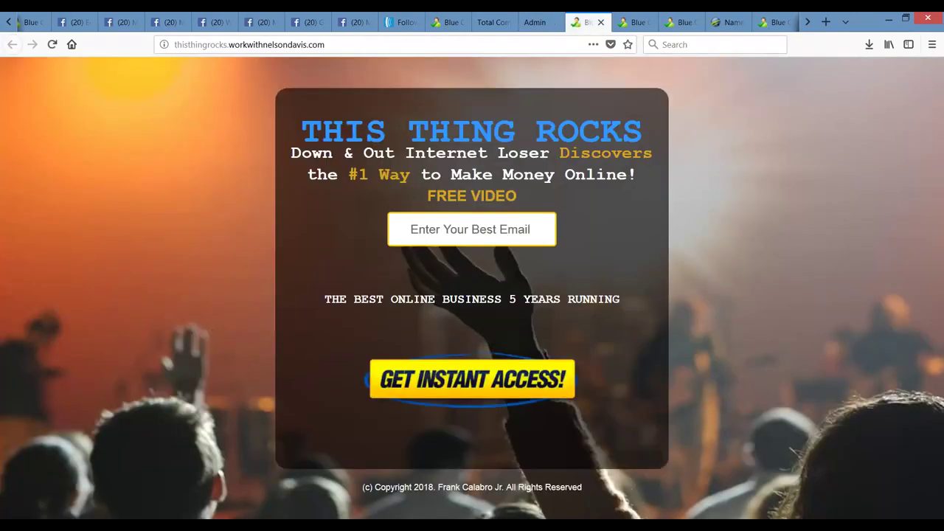
# Submit the landing page's opt-in form with the first saved email suggestion and pass the human check with the displayed verification code.
pyautogui.click(465, 231)
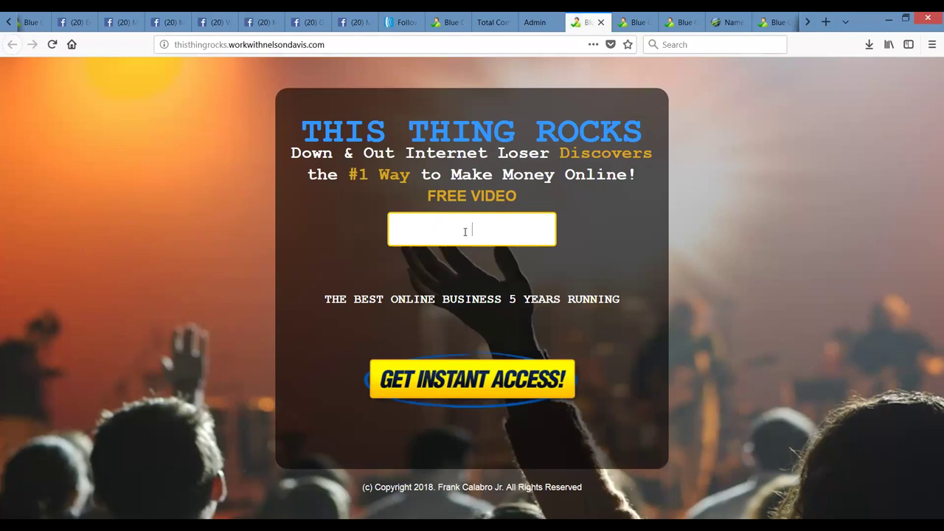
pyautogui.click(465, 231)
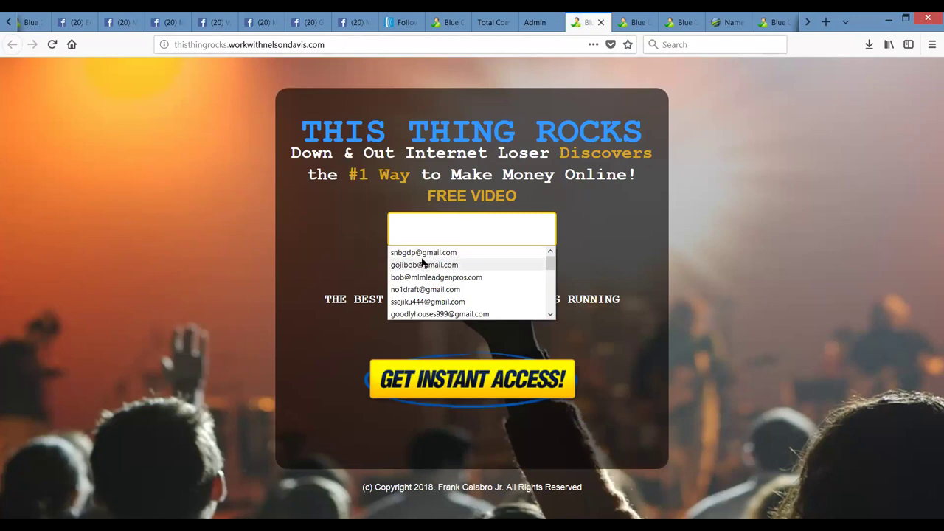
pyautogui.click(424, 253)
pyautogui.click(474, 387)
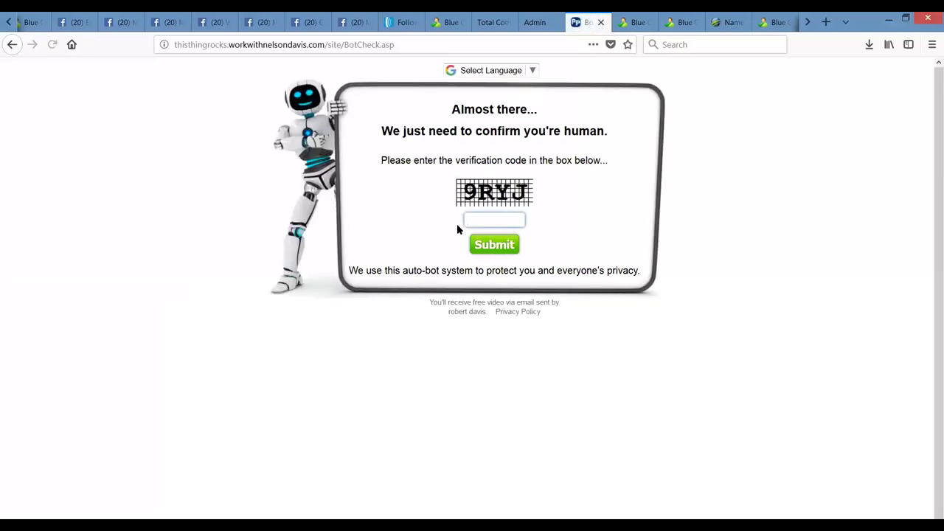
pyautogui.click(482, 224)
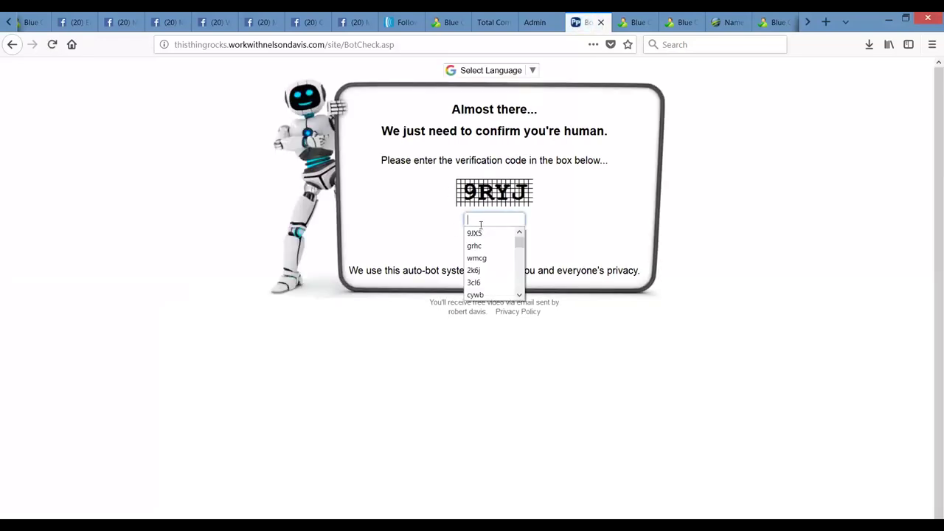
pyautogui.write('9ry')
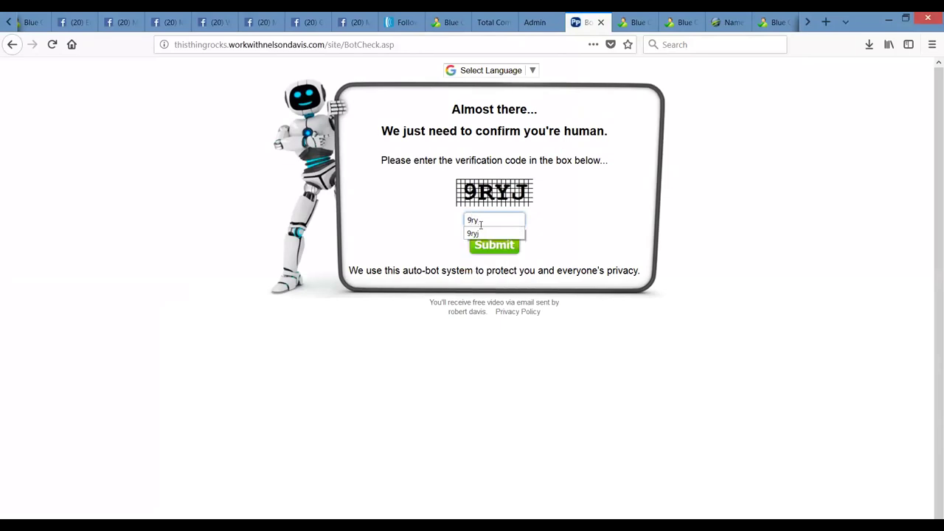
pyautogui.click(495, 247)
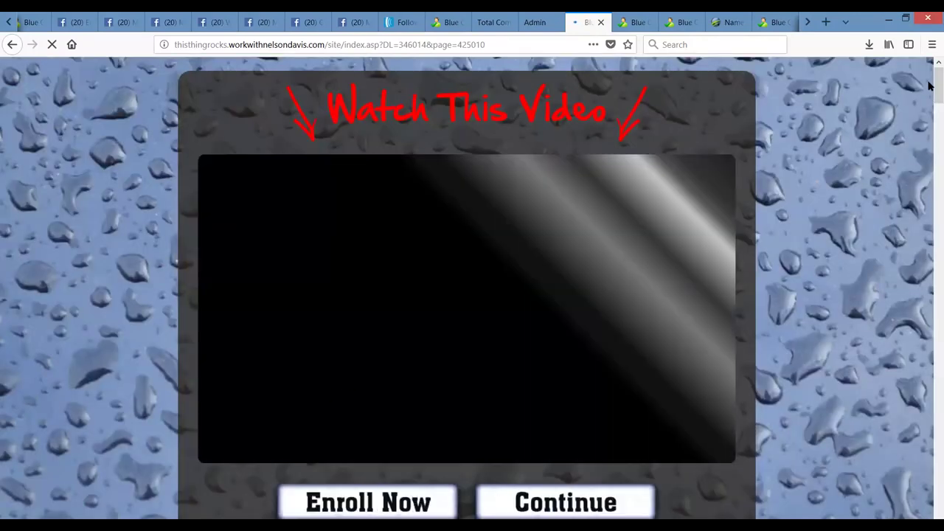
# Pause the video, open the Enroll Now link in a new tab, and check the inviter on the Four Corners join form.
pyautogui.scroll(-1, 929, 83)
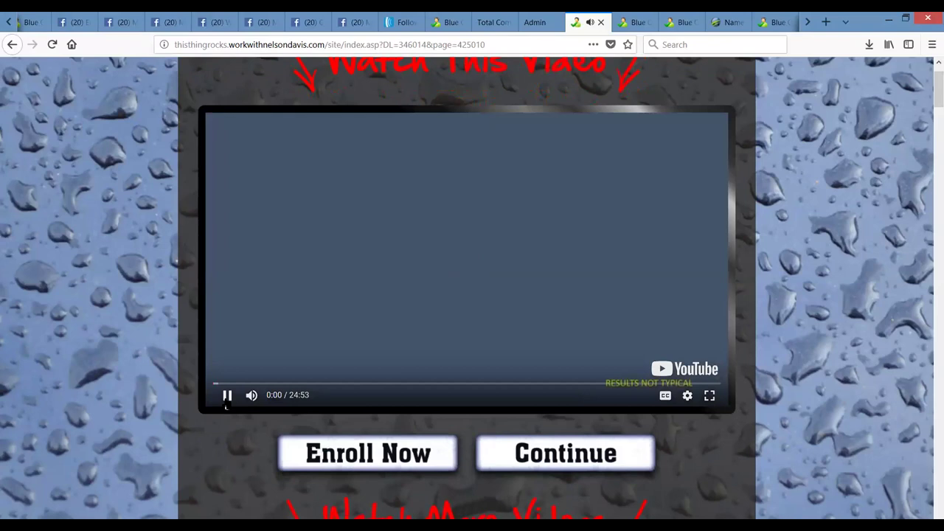
pyautogui.click(227, 396)
pyautogui.rightClick(357, 453)
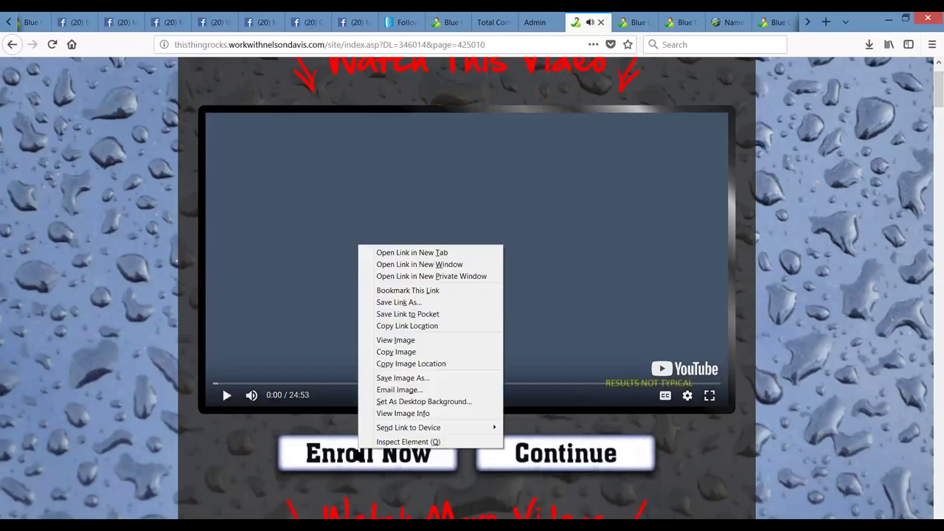
pyautogui.click(385, 252)
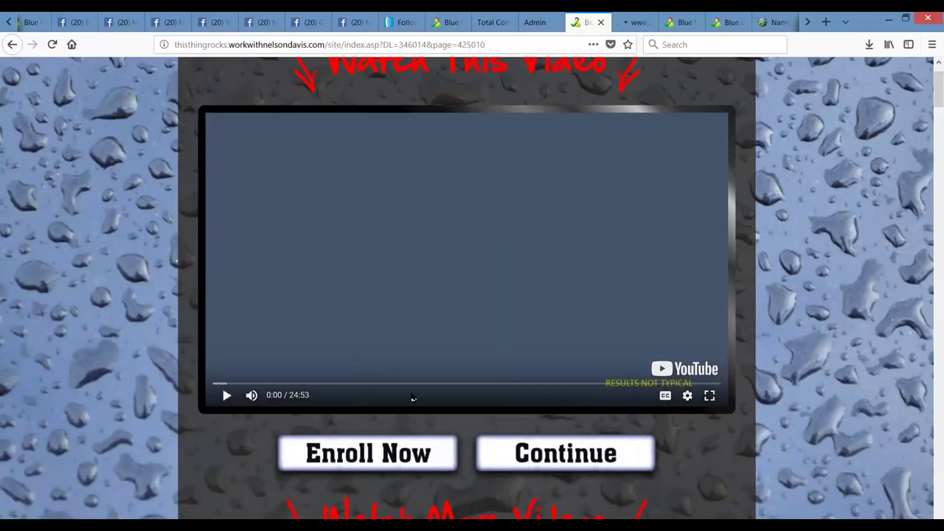
pyautogui.click(633, 22)
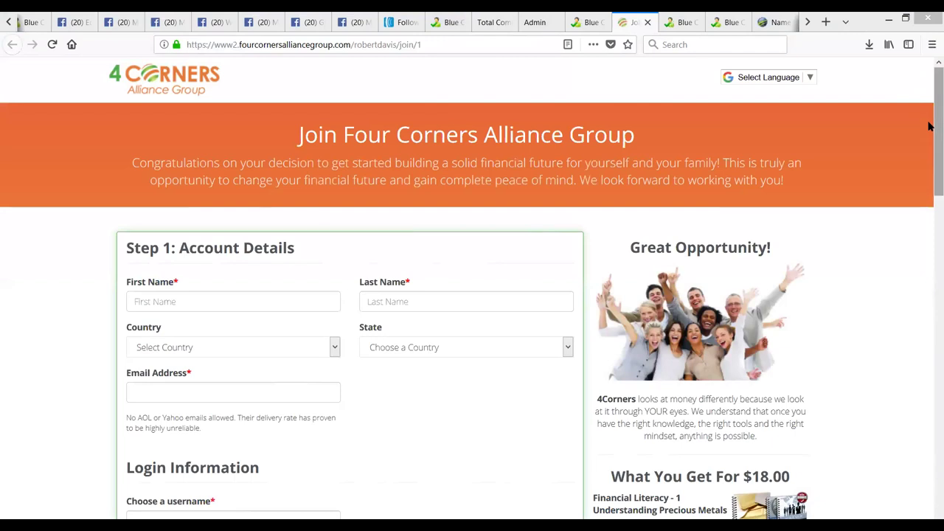
pyautogui.scroll(-4, 929, 169)
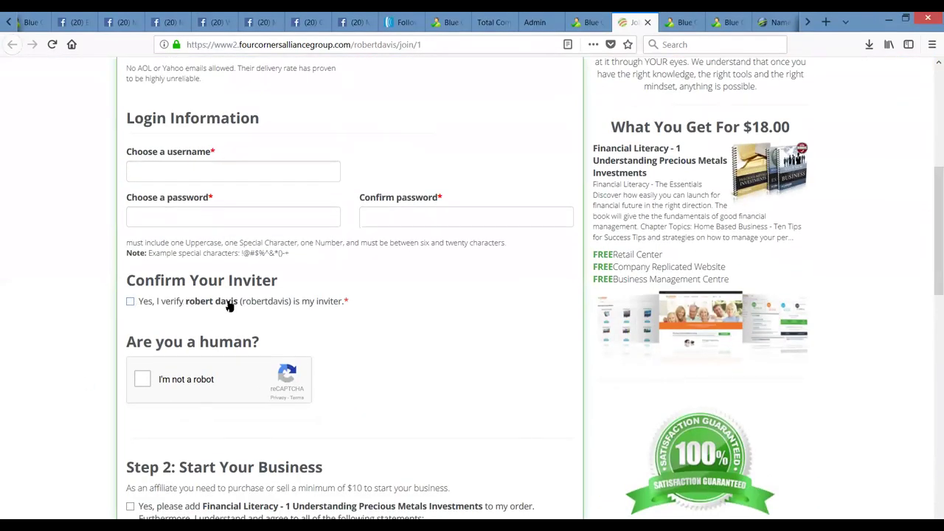
pyautogui.click(587, 28)
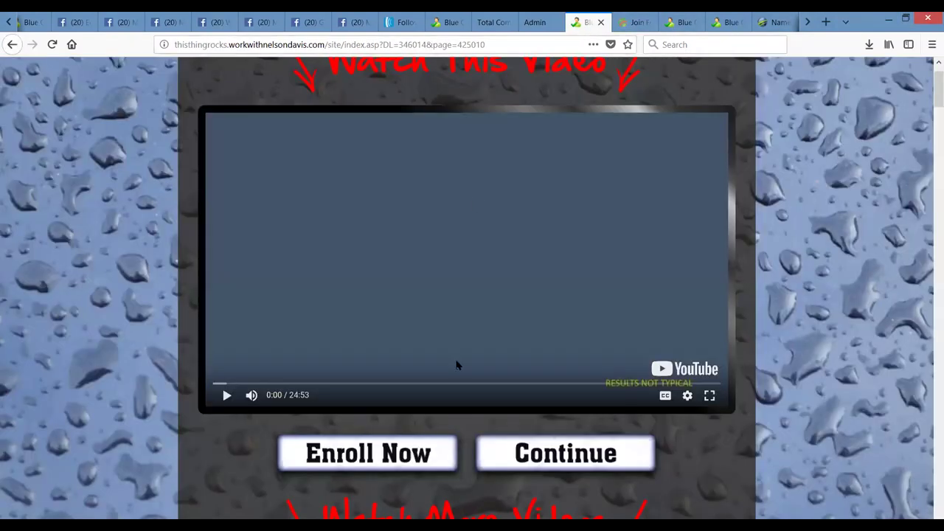
# Continue to the Blue Collar Success System page, go to System Setup, and view the Get PLS sign-up page in a new tab.
pyautogui.click(554, 460)
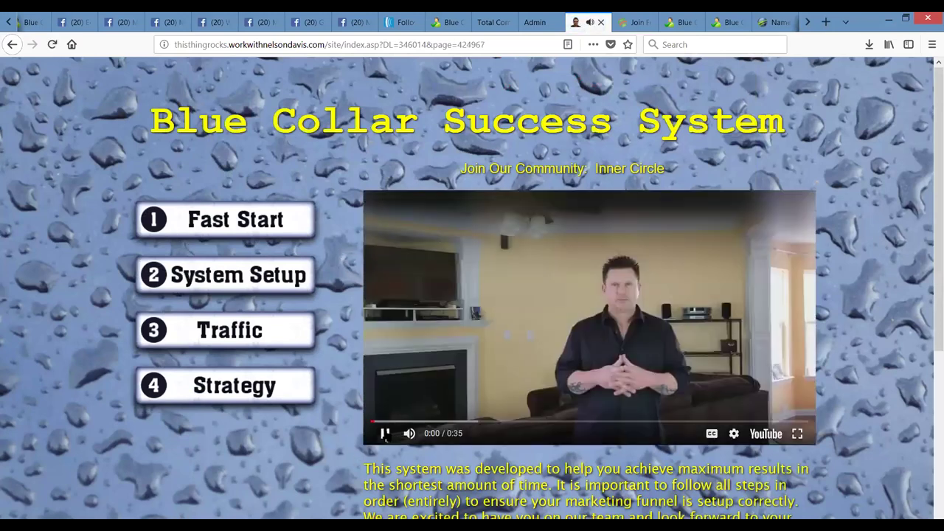
pyautogui.click(225, 280)
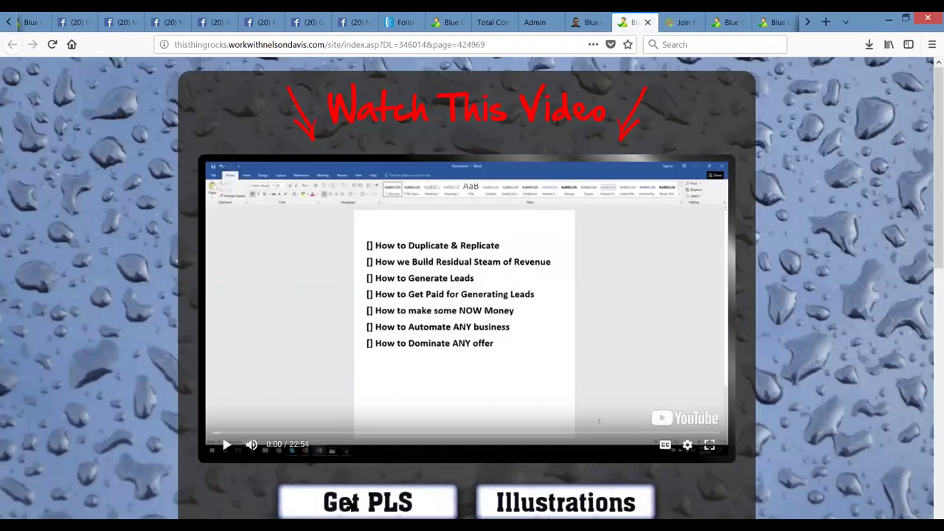
pyautogui.rightClick(351, 506)
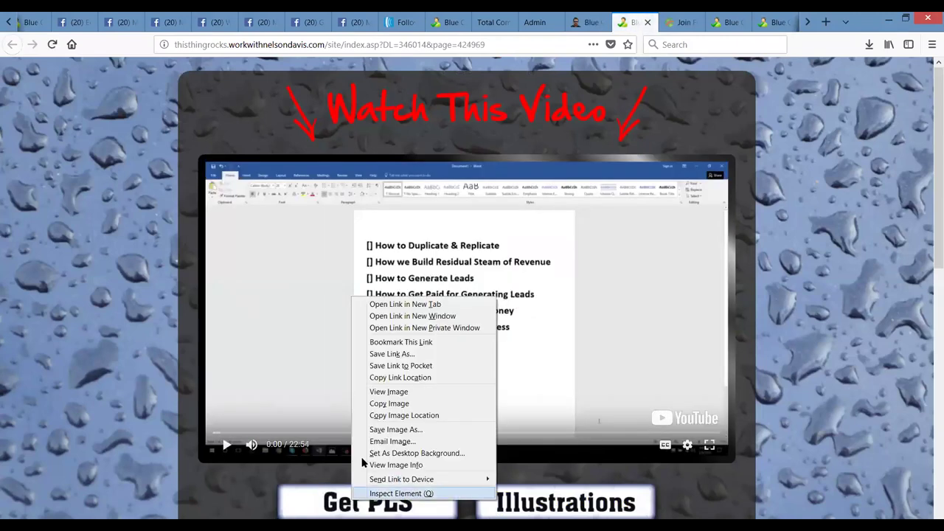
pyautogui.click(379, 304)
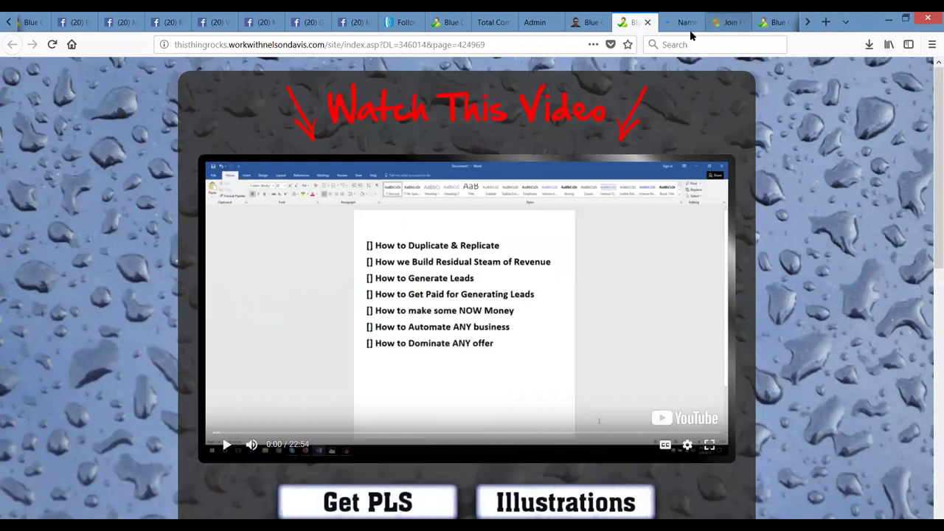
pyautogui.click(685, 24)
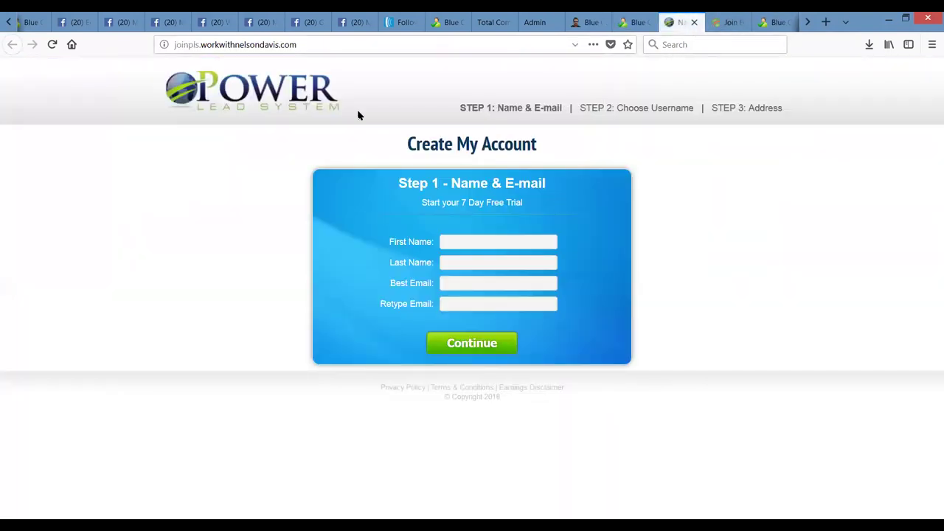